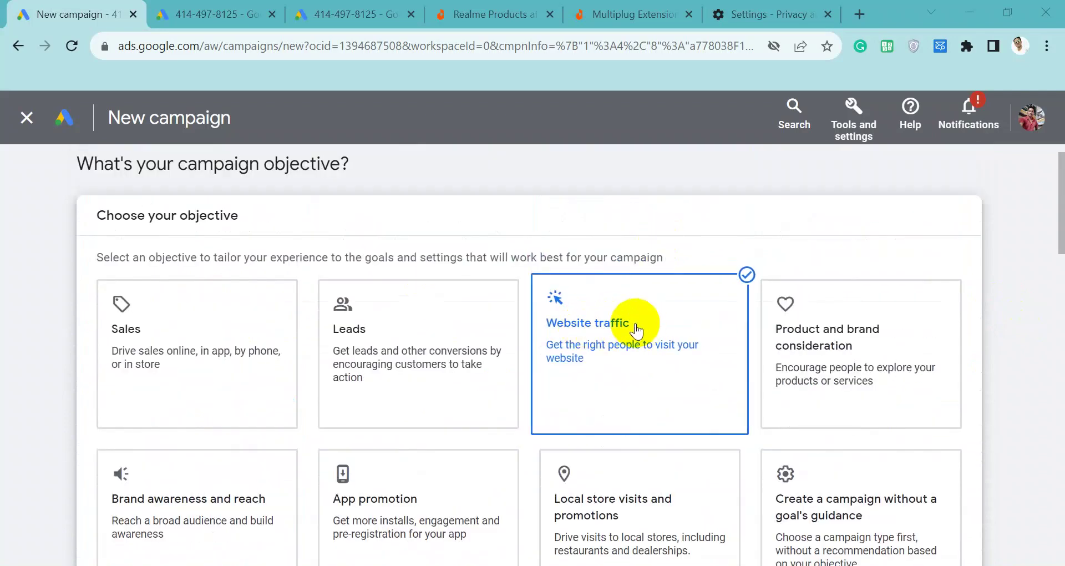
# Choose Video as the type of the Website traffic campaign and continue to its settings.
pyautogui.scroll(-10, 555, 341)
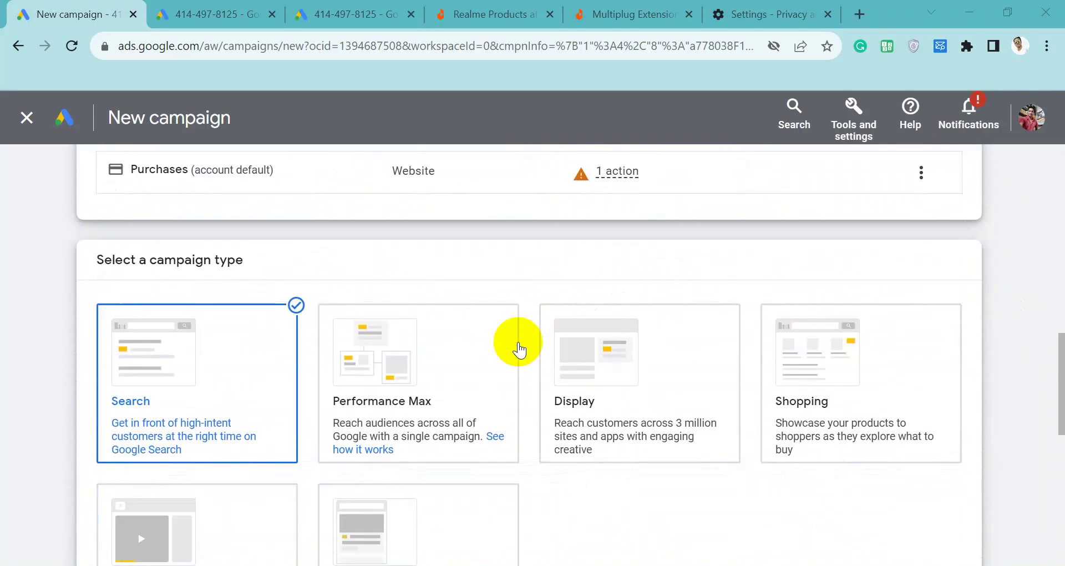
pyautogui.scroll(-3, 233, 475)
pyautogui.click(202, 363)
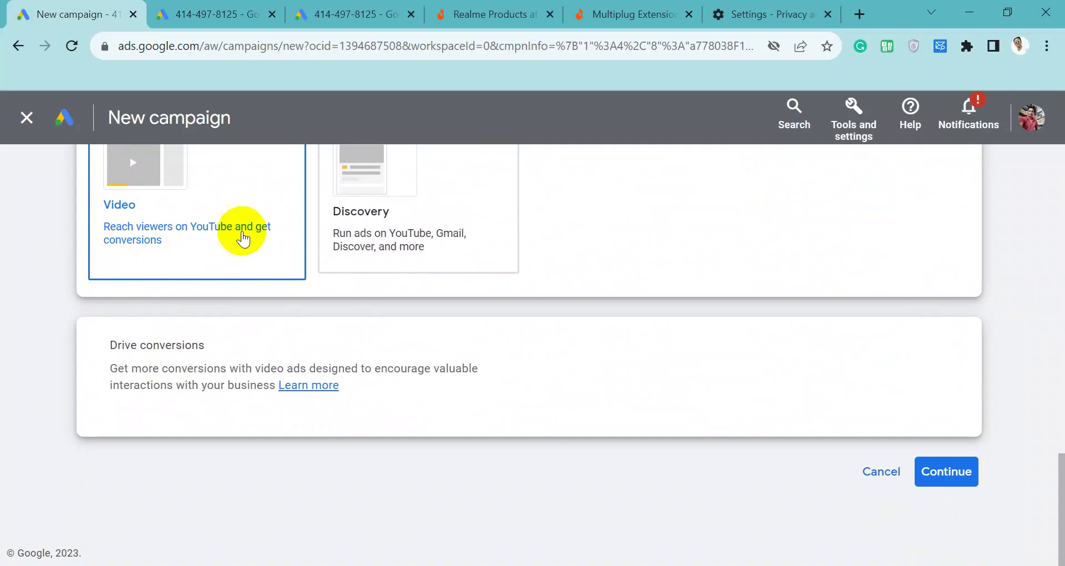
pyautogui.scroll(1, 239, 231)
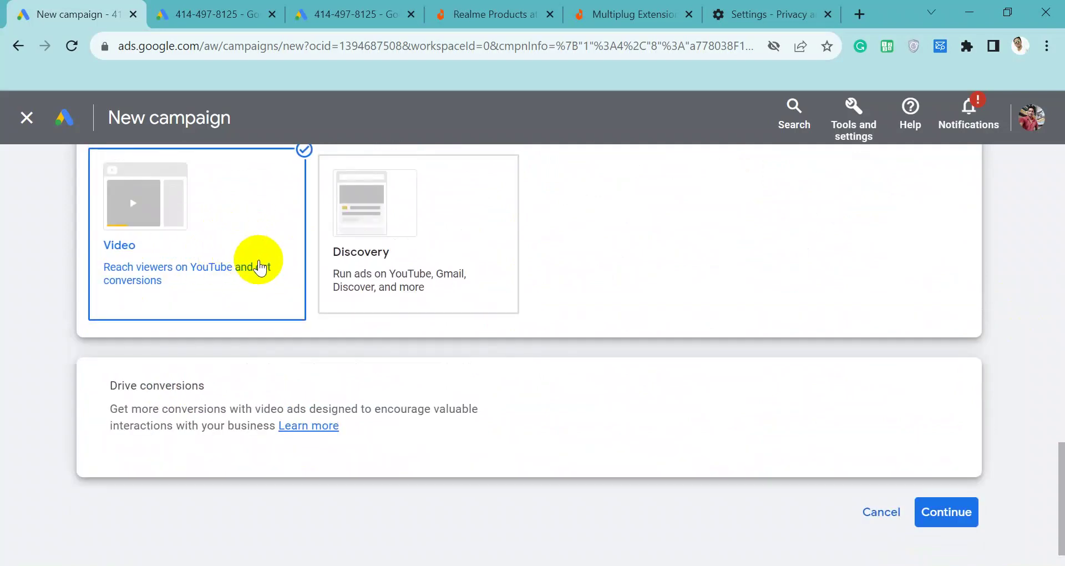
pyautogui.click(932, 515)
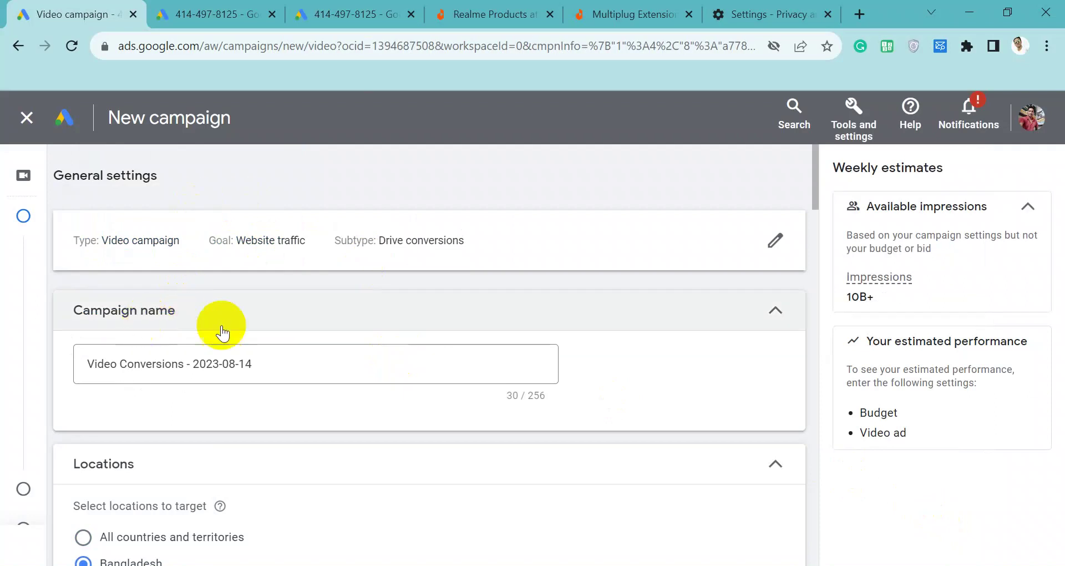
# Set the campaign's bid strategy to Target CPA.
pyautogui.scroll(-2, 404, 333)
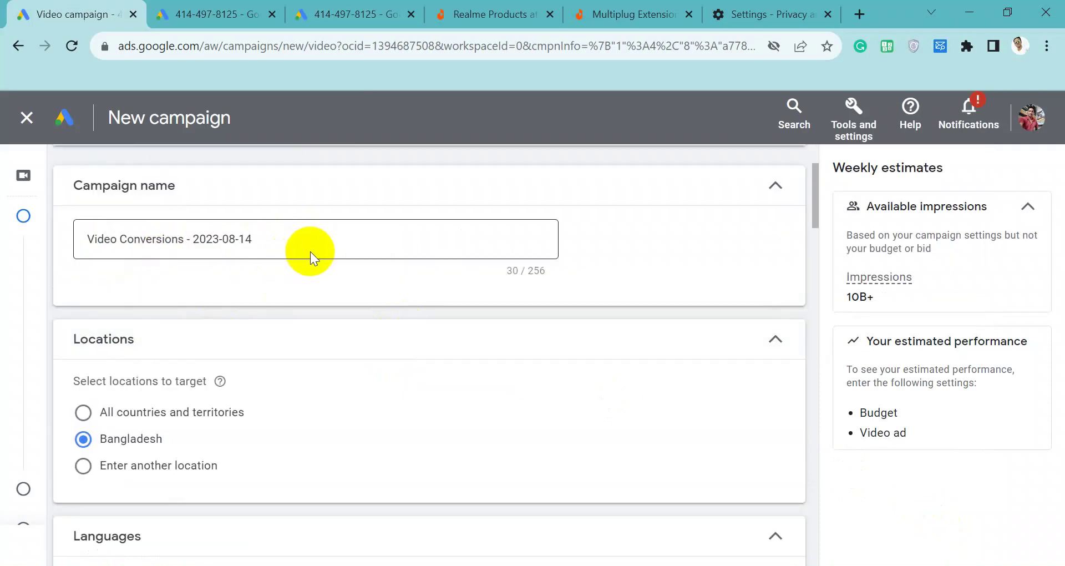
pyautogui.scroll(-2, 309, 251)
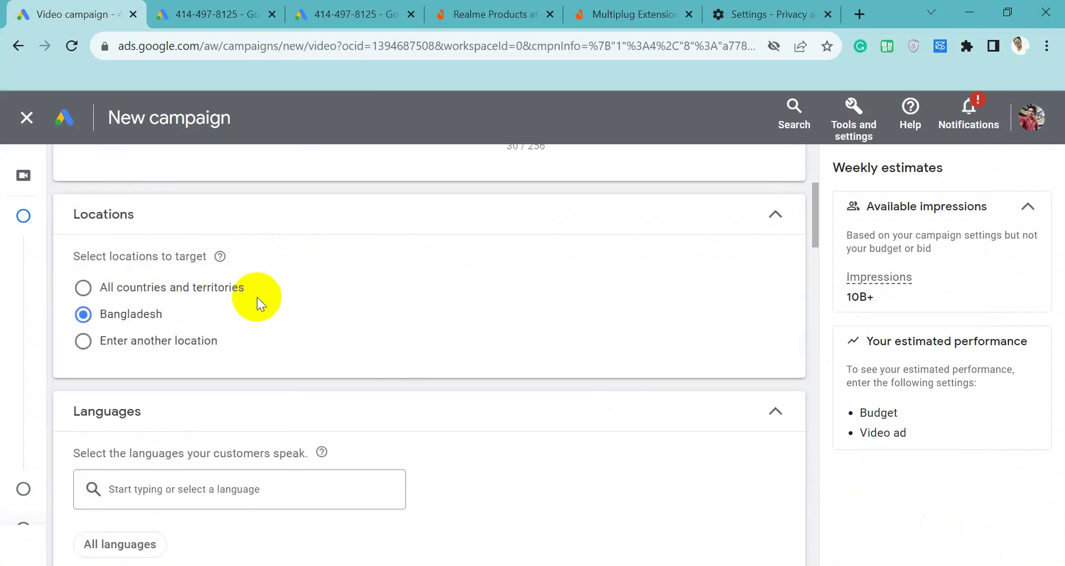
pyautogui.scroll(-2, 281, 290)
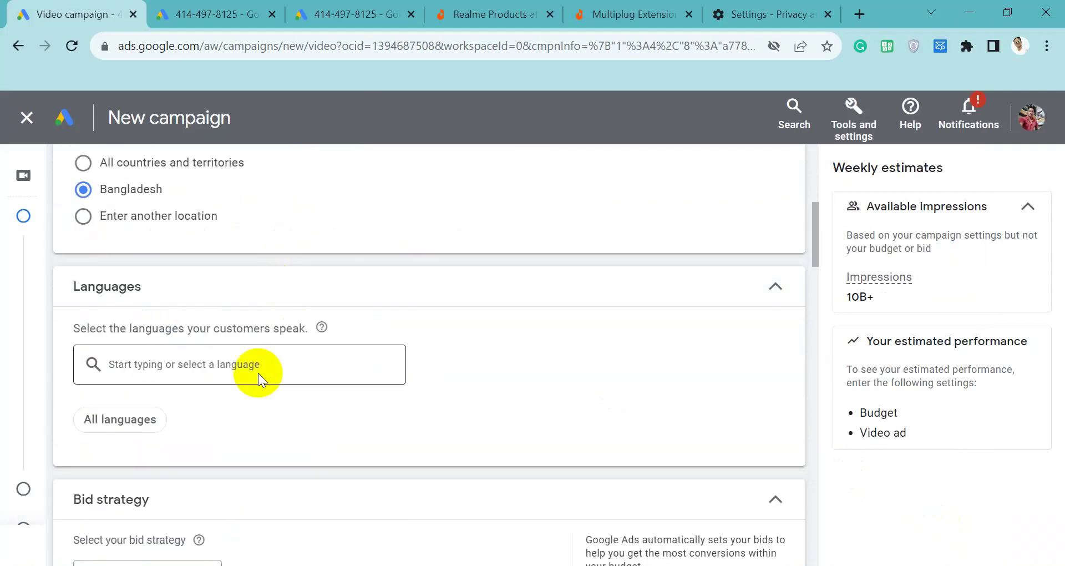
pyautogui.scroll(-4, 332, 364)
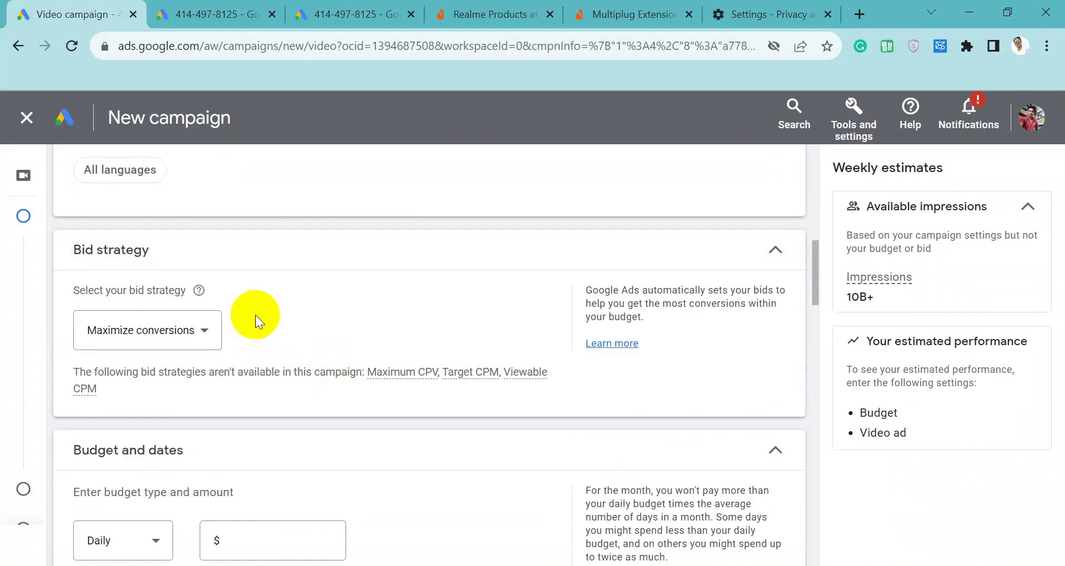
pyautogui.scroll(-2, 255, 299)
pyautogui.scroll(2, 222, 272)
pyautogui.click(178, 333)
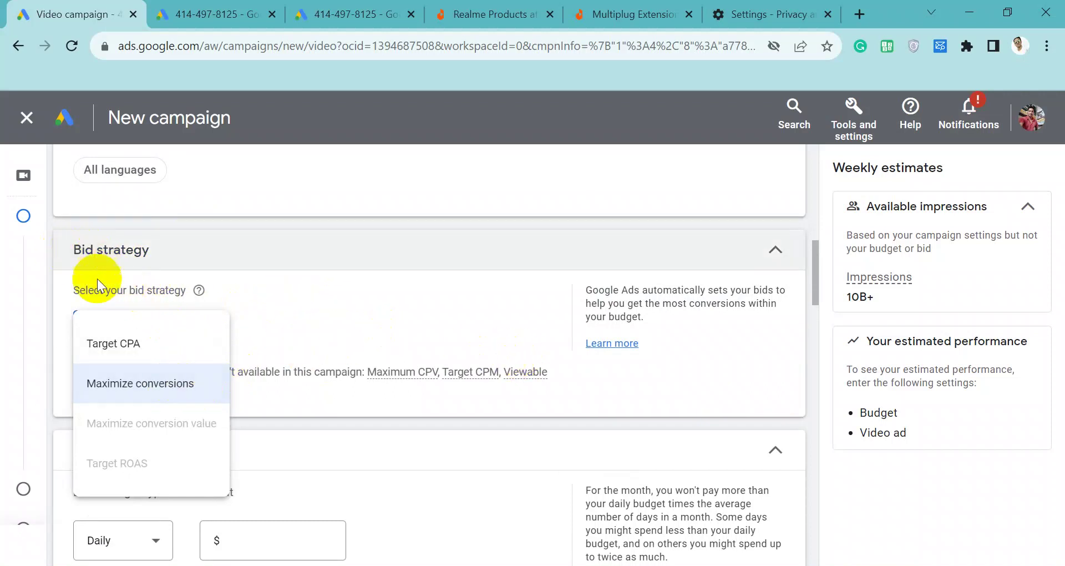
pyautogui.click(136, 385)
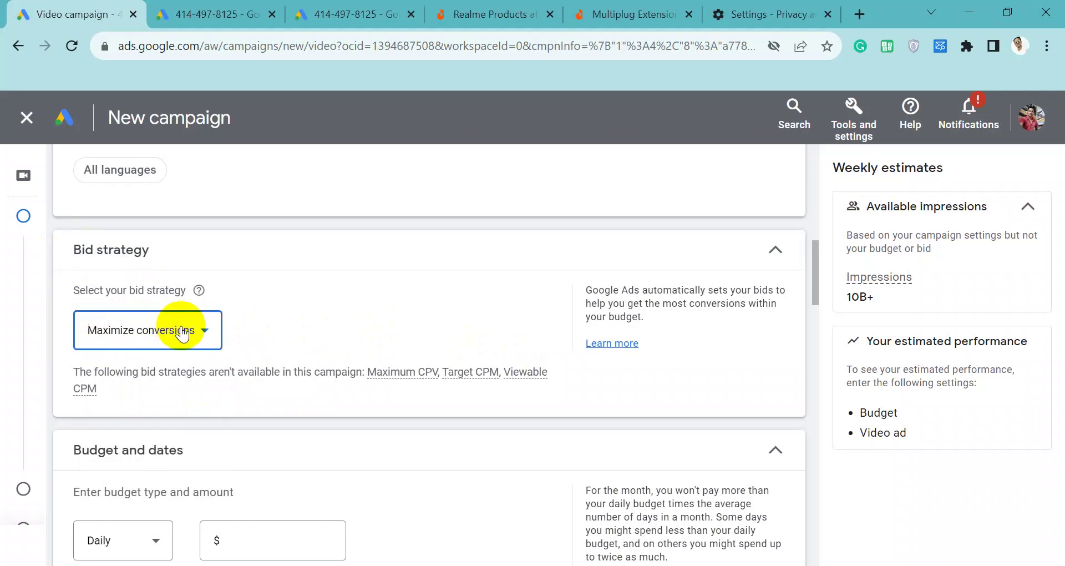
pyautogui.click(177, 331)
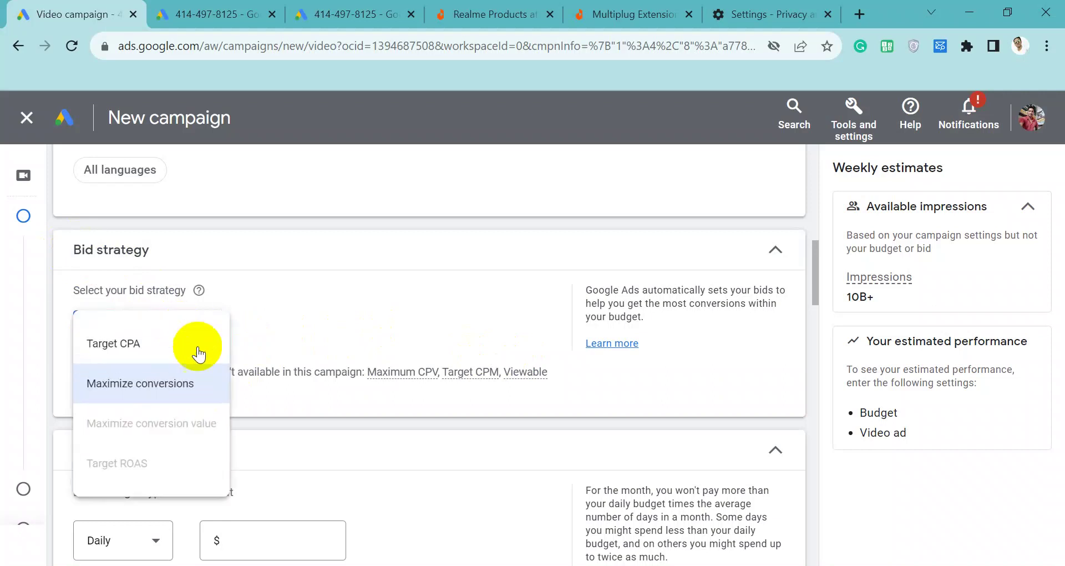
pyautogui.click(133, 347)
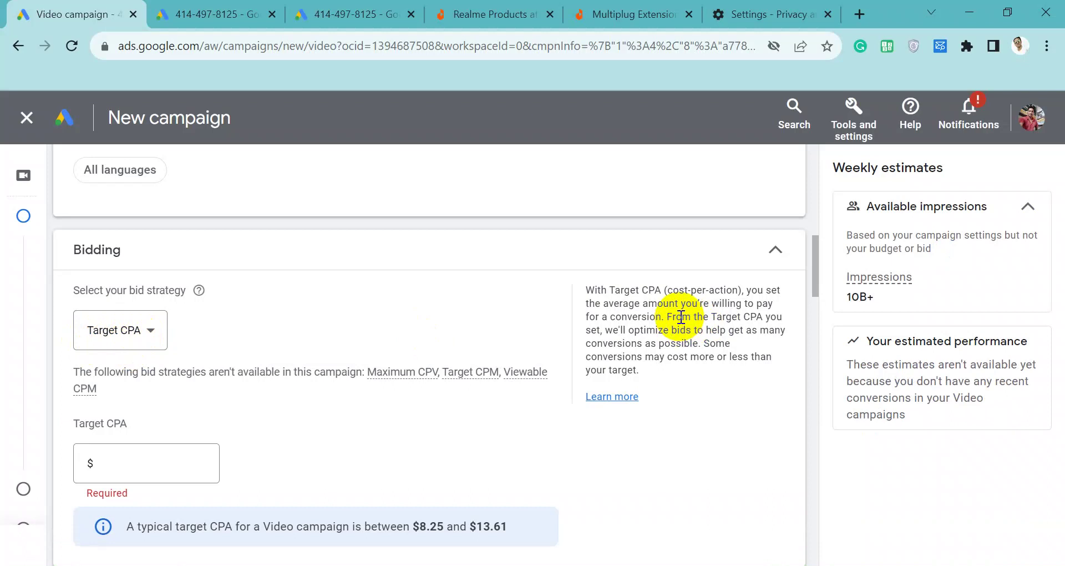
# Switch to YouTube in the Chrome settings tab and open the video "Bengali Reception Behind The Scenes with Nikon Z5 & Ad200pro".
pyautogui.click(726, 16)
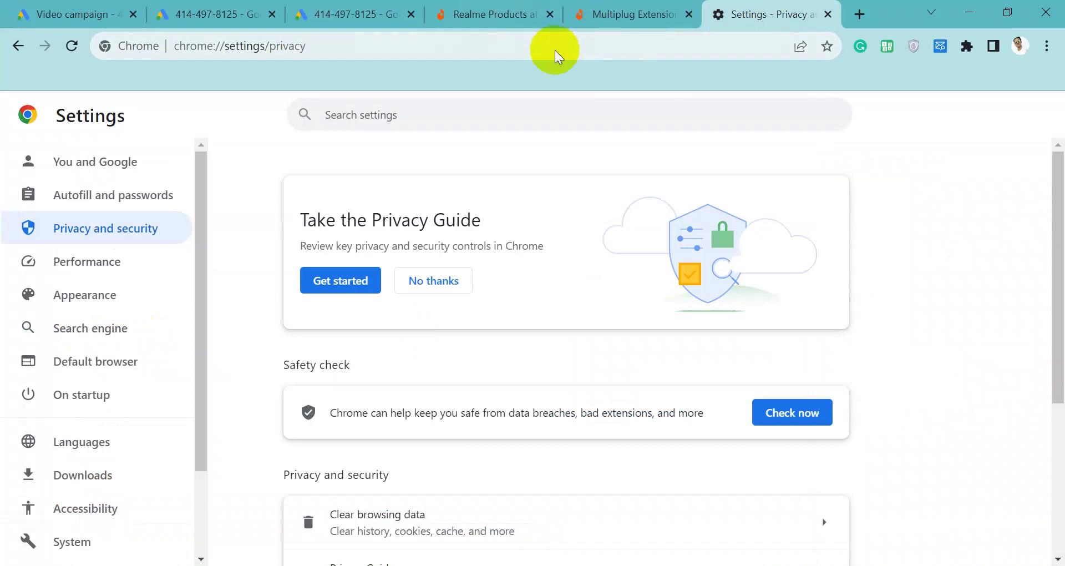
pyautogui.click(497, 43)
pyautogui.write('y')
pyautogui.press('Return')
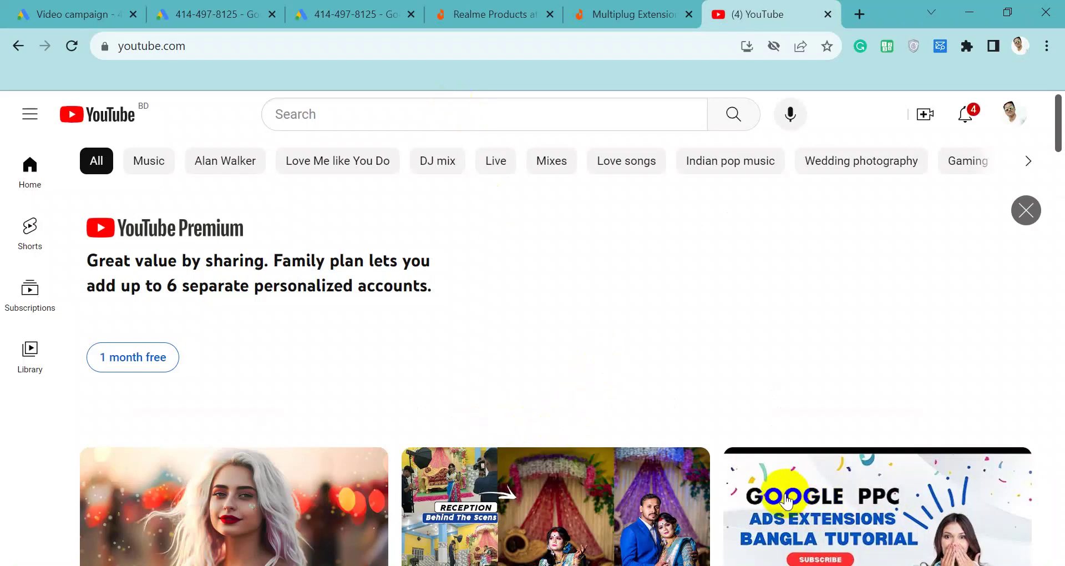
pyautogui.click(578, 483)
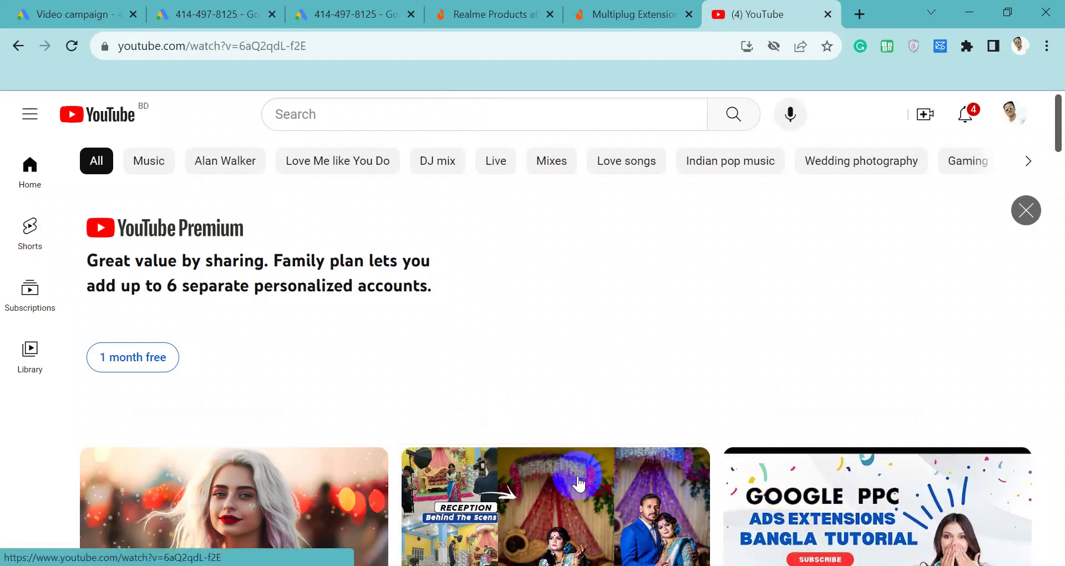
pyautogui.click(409, 253)
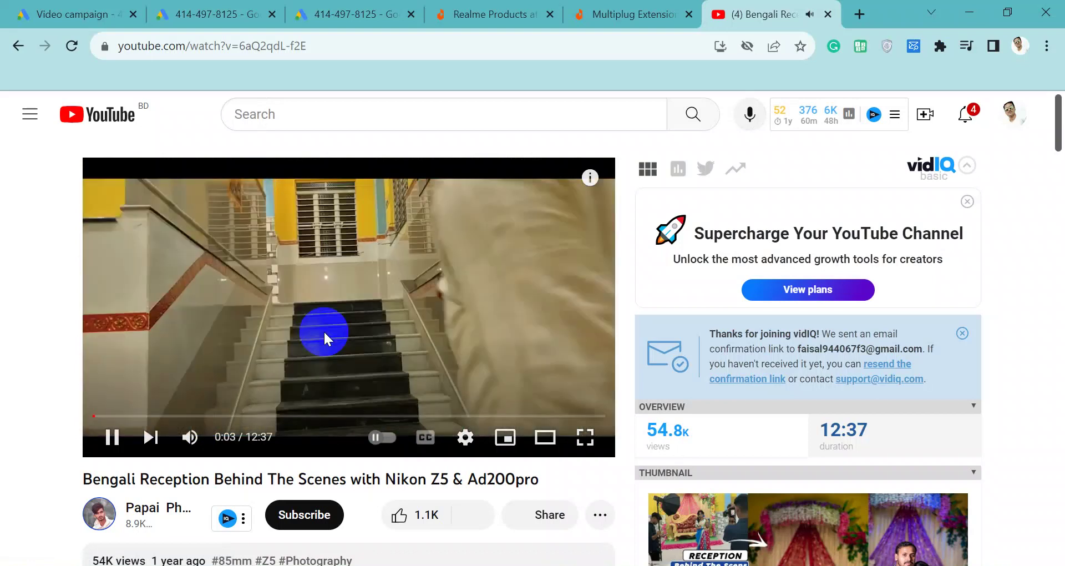
# Open the "Bangladeshi Wedding Photoshoot | Bridal Photoshoot Behind The Scenes" video from the related videos and pause it.
pyautogui.scroll(-4, 324, 330)
pyautogui.scroll(-20, 491, 371)
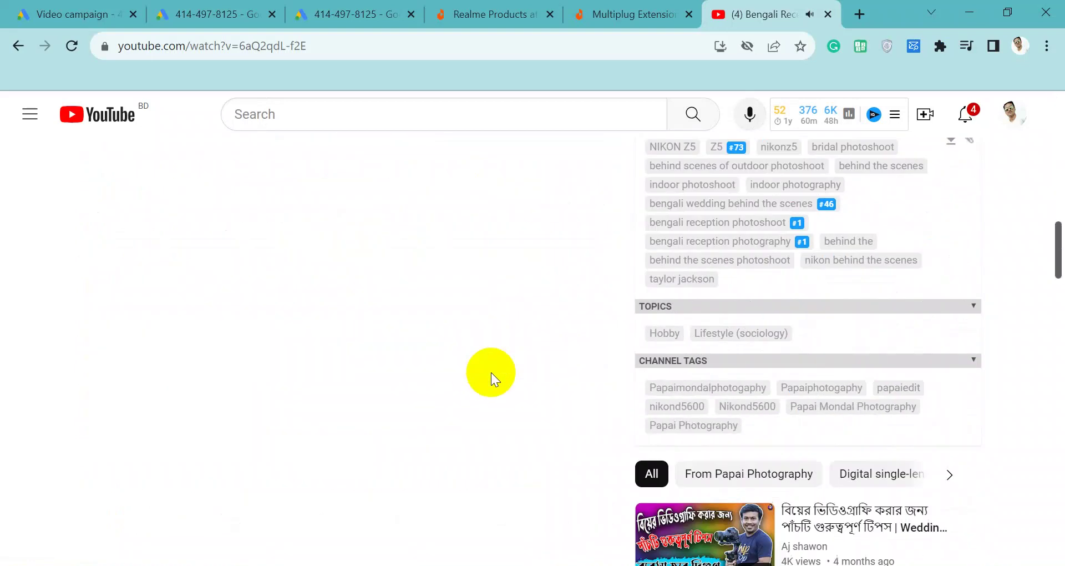
pyautogui.scroll(-4, 491, 372)
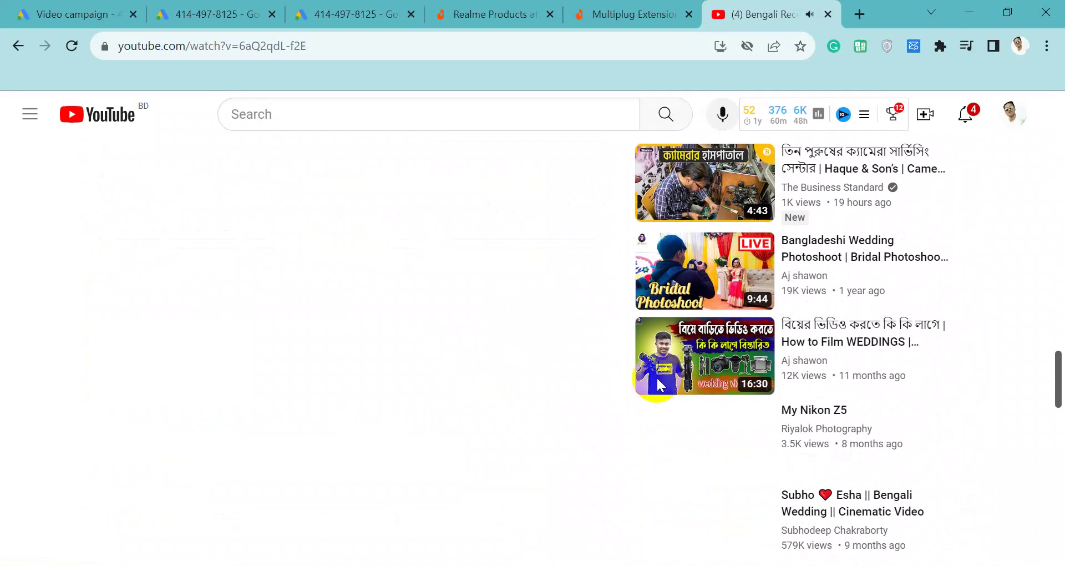
pyautogui.scroll(-3, 891, 424)
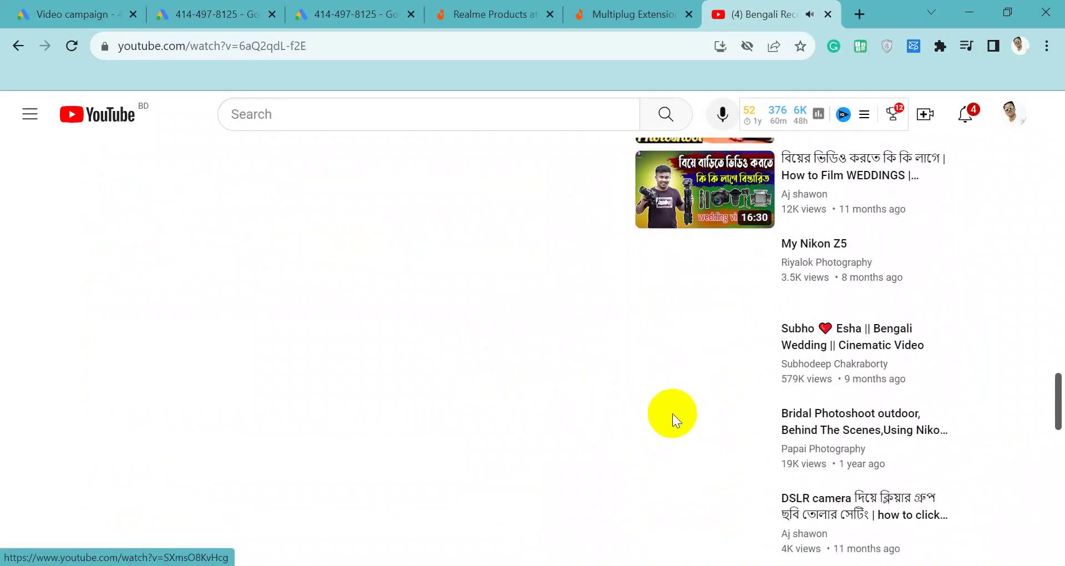
pyautogui.scroll(2, 636, 426)
pyautogui.scroll(1, 636, 426)
pyautogui.click(721, 280)
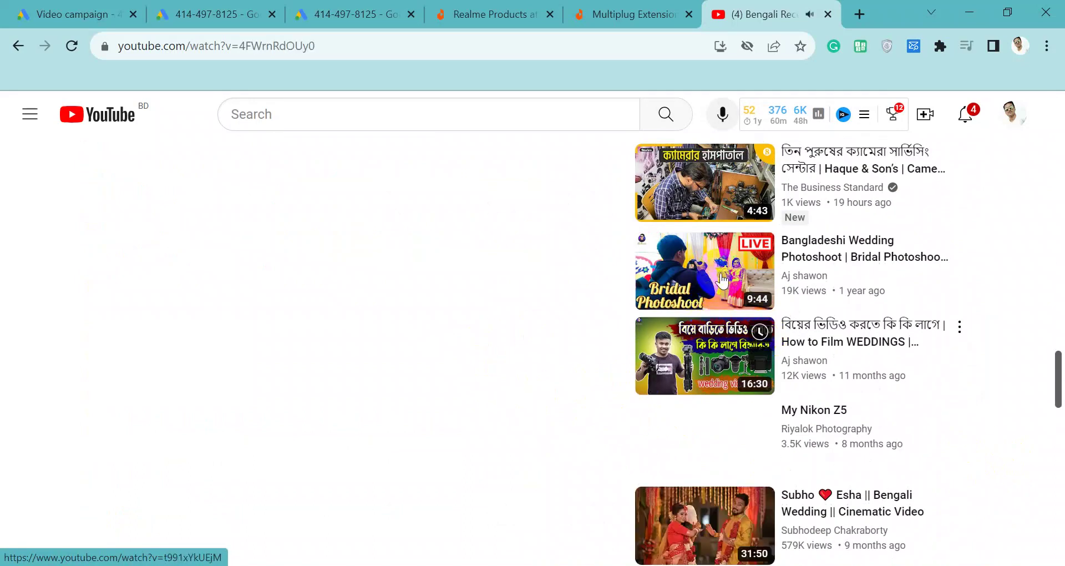
pyautogui.click(722, 280)
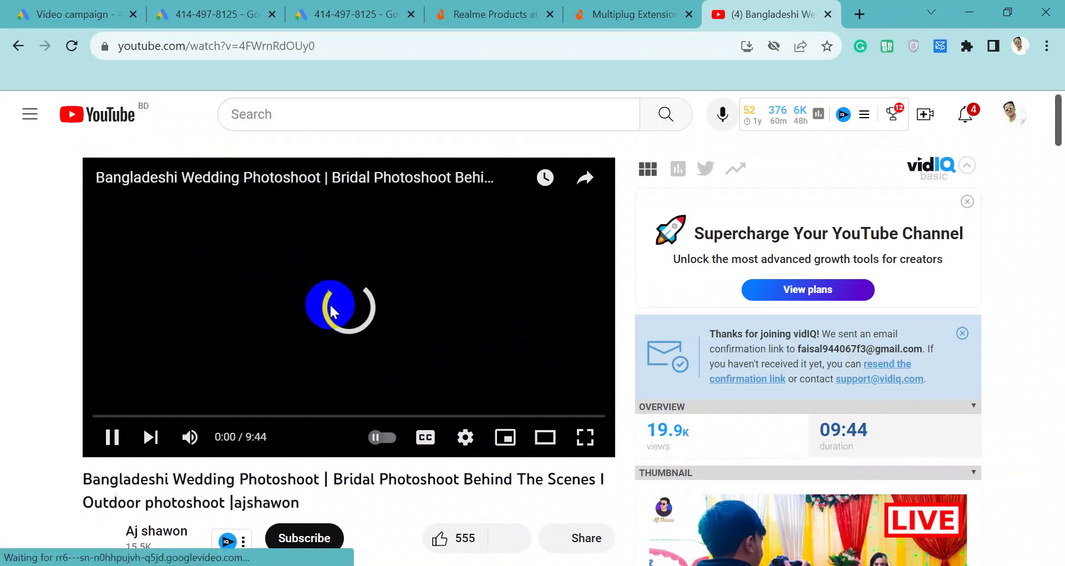
pyautogui.click(112, 438)
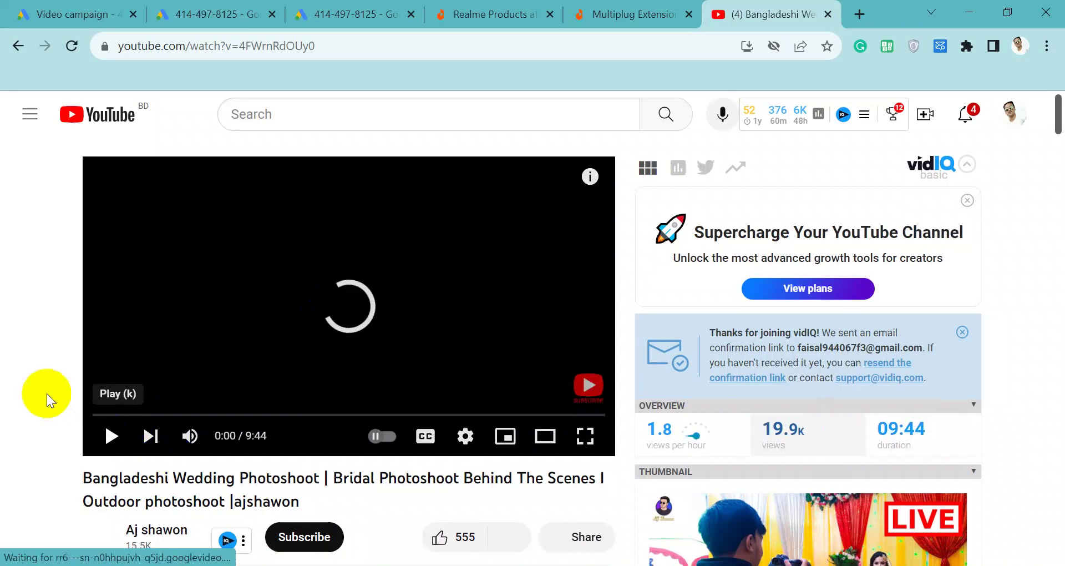
# Examine the wedding photoshoot video's page, including its player, comments, video tags and related videos.
pyautogui.scroll(-20, 47, 394)
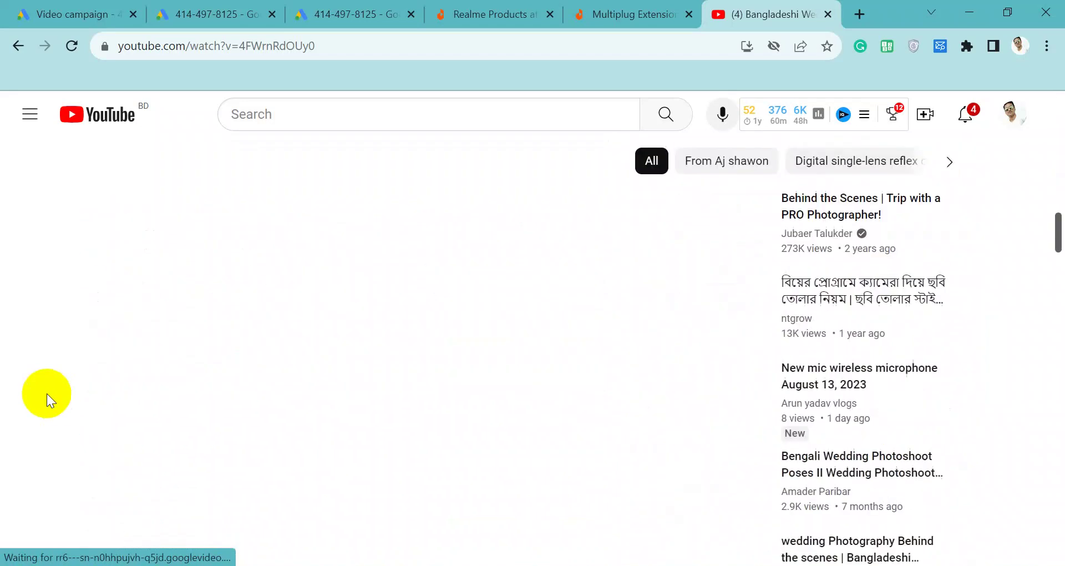
pyautogui.scroll(-7, 471, 404)
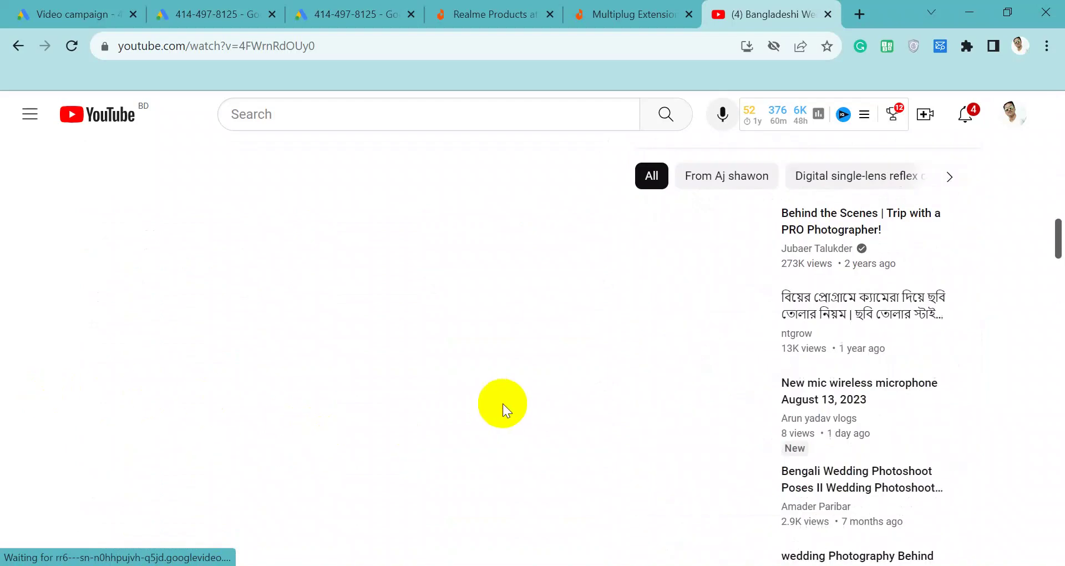
pyautogui.scroll(4, 410, 406)
pyautogui.scroll(20, 387, 408)
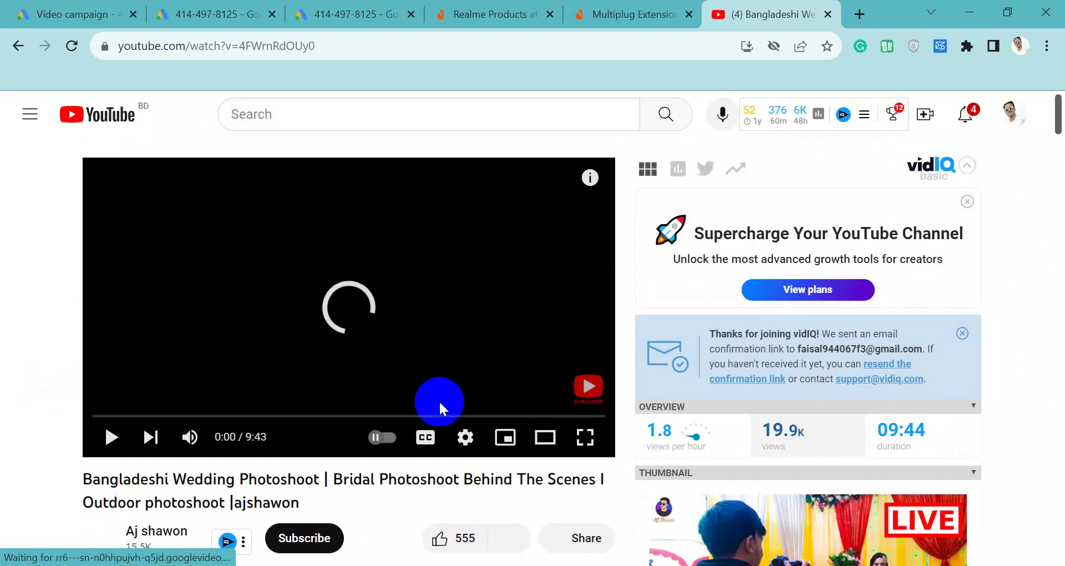
pyautogui.scroll(-9, 438, 400)
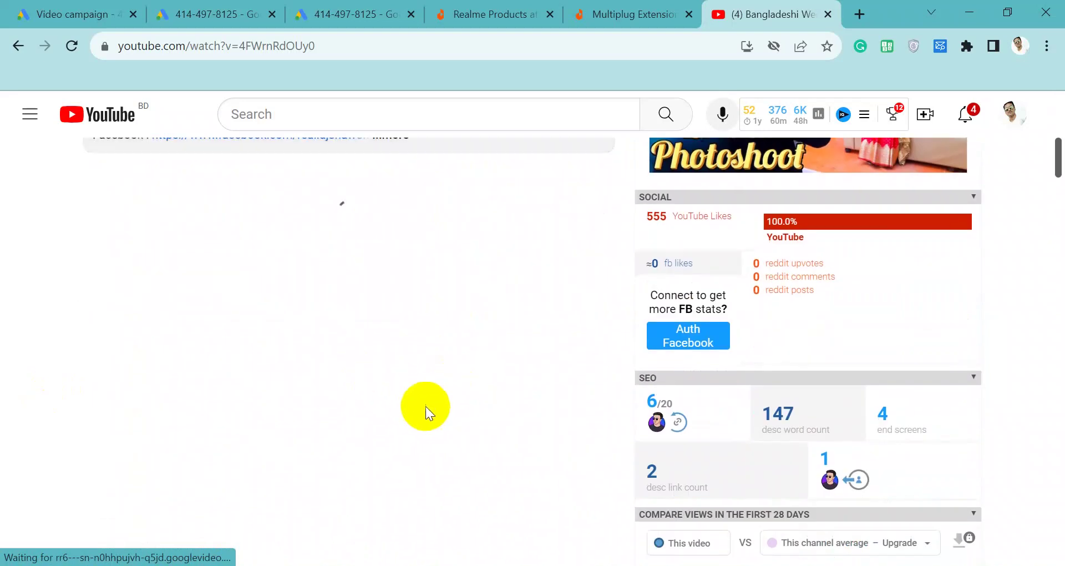
pyautogui.scroll(-10, 425, 406)
pyautogui.scroll(-7, 425, 406)
pyautogui.scroll(10, 425, 406)
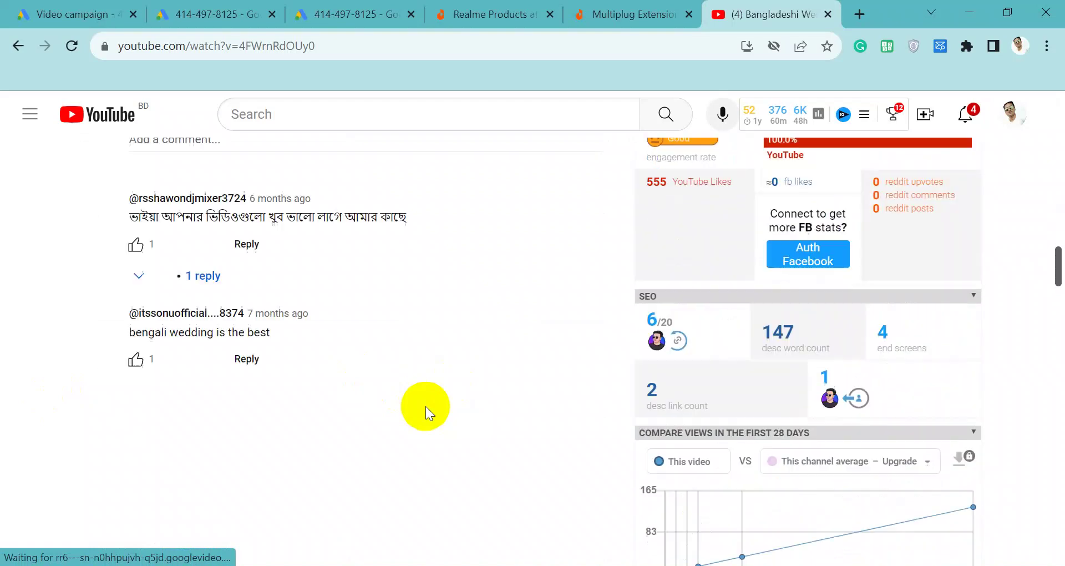
pyautogui.scroll(15, 425, 406)
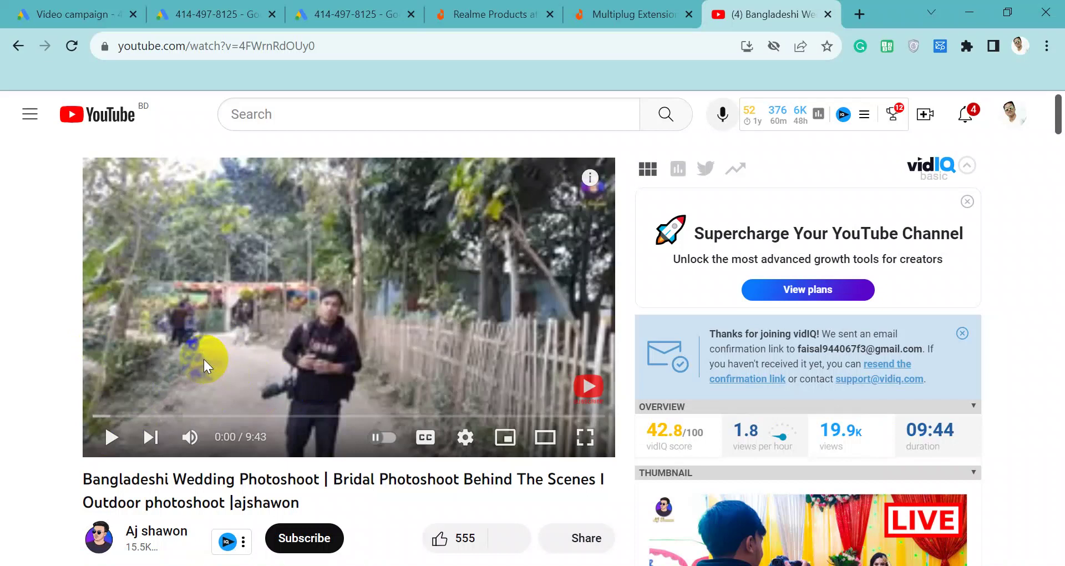
pyautogui.click(132, 472)
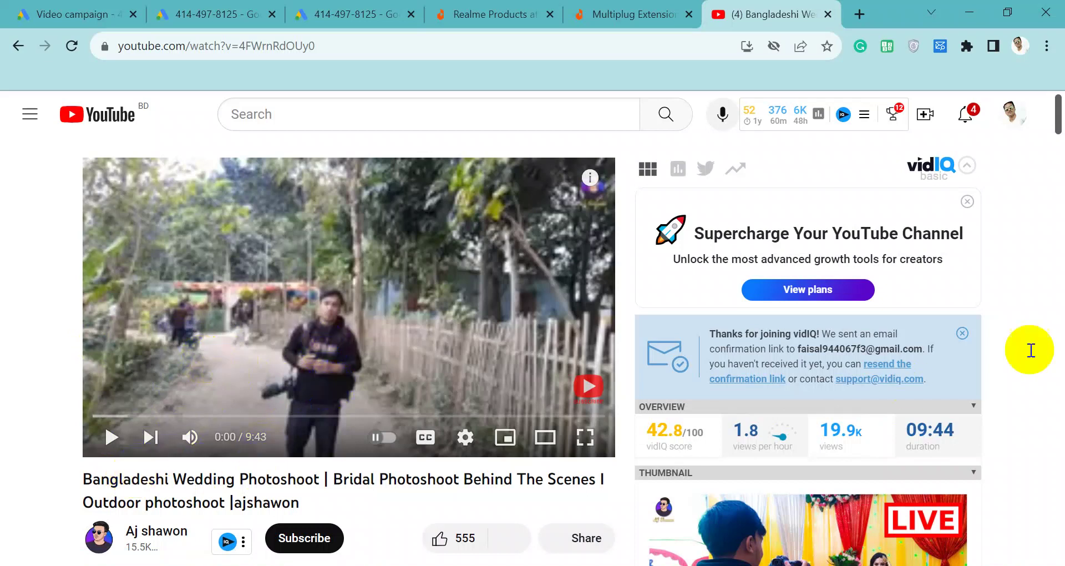
pyautogui.scroll(-12, 532, 328)
pyautogui.scroll(-20, 752, 360)
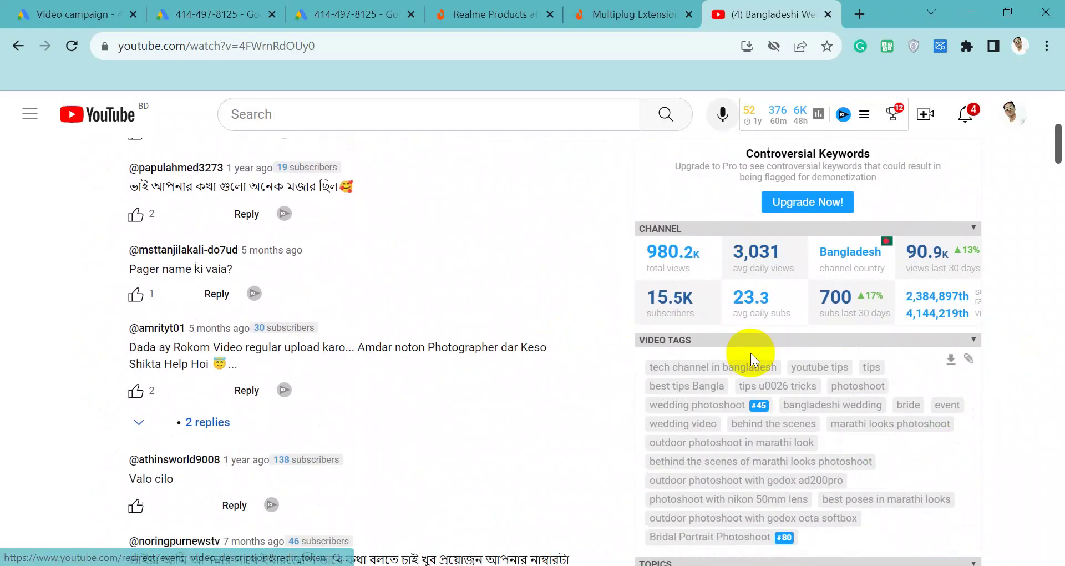
pyautogui.scroll(3, 800, 365)
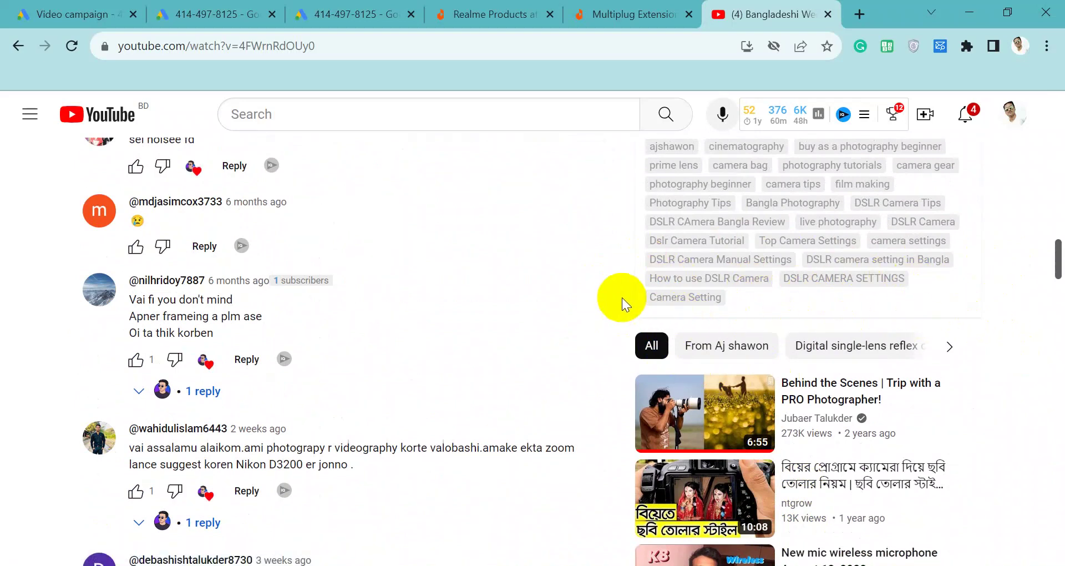
# Check the Multiplug Extension product page on Daraz, and return to the YouTube video to review its player, title and description.
pyautogui.click(626, 12)
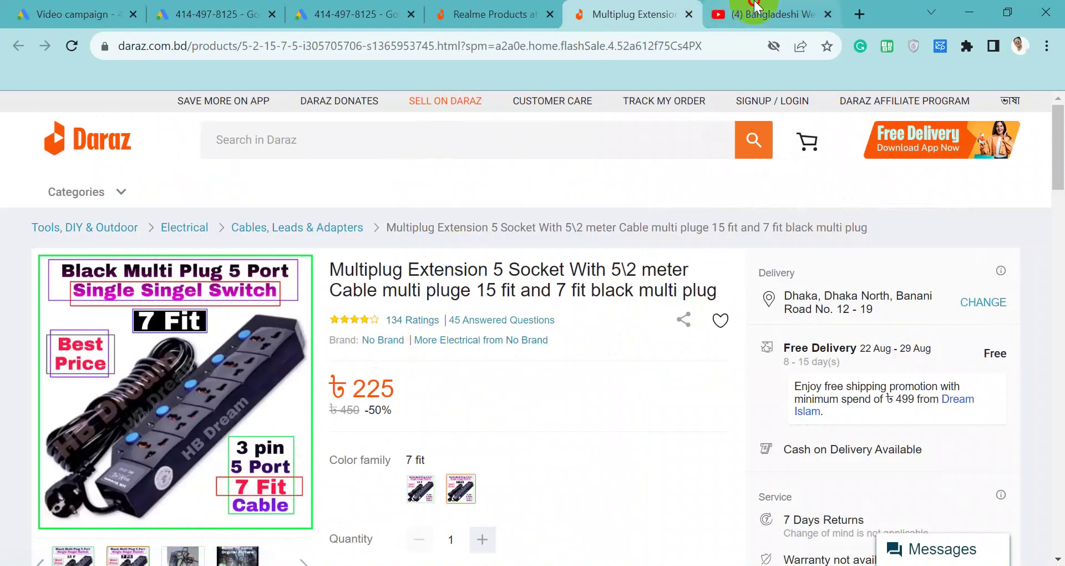
pyautogui.hotkey('ctrl', 'Tab')
pyautogui.scroll(15, 451, 290)
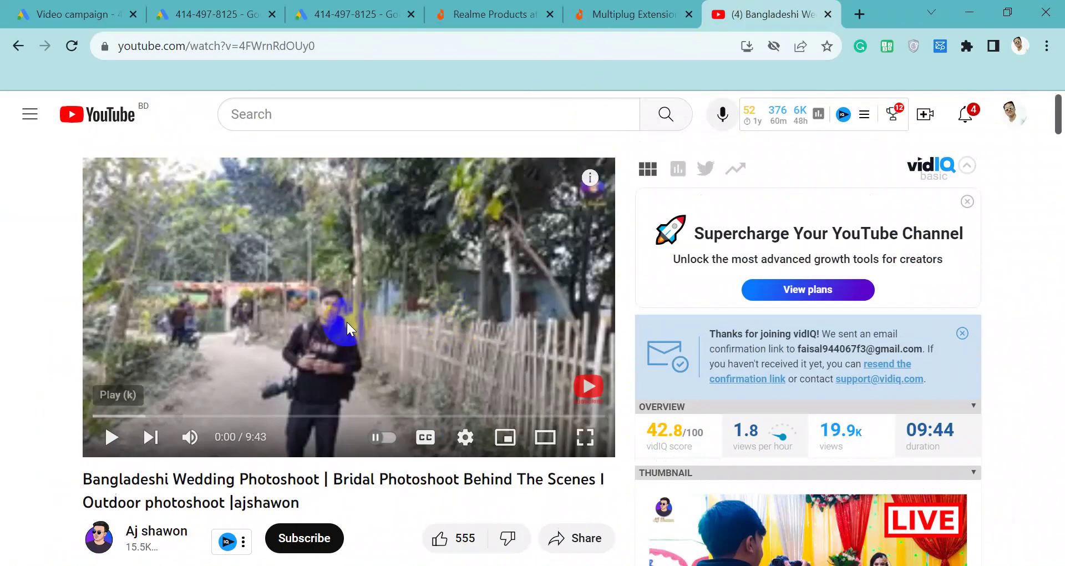
pyautogui.scroll(-5, 365, 328)
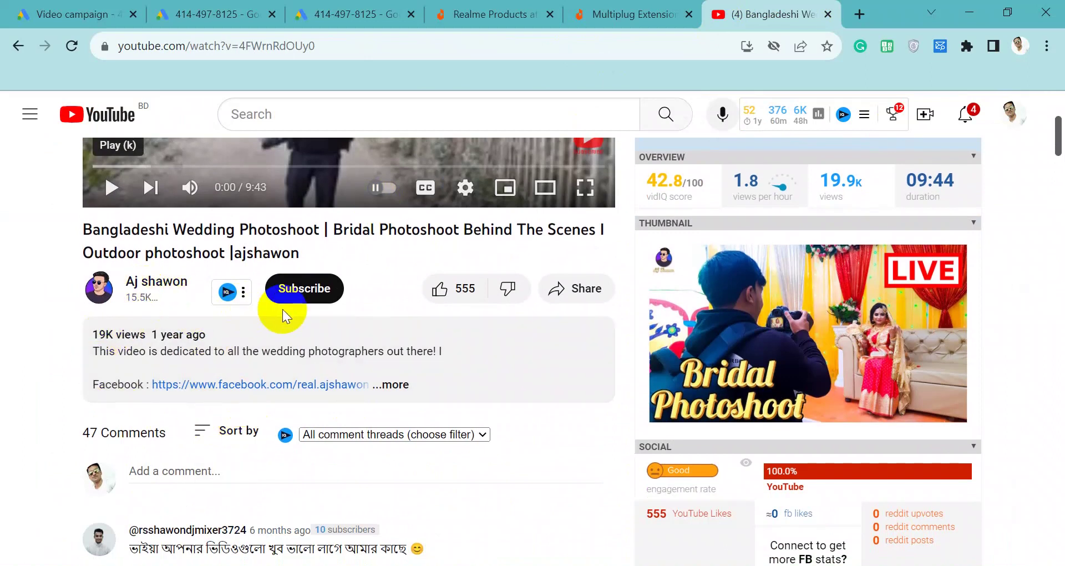
pyautogui.scroll(4, 282, 308)
pyautogui.scroll(-3, 162, 301)
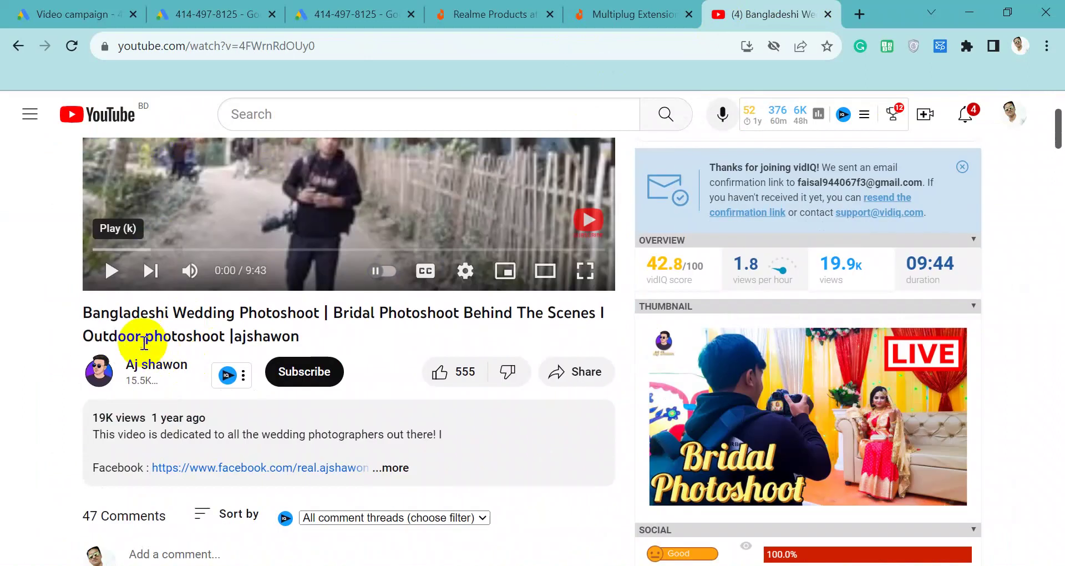
# Examine the wedding photoshoot video's comments, topics, channel tags and related videos.
pyautogui.scroll(-20, 860, 409)
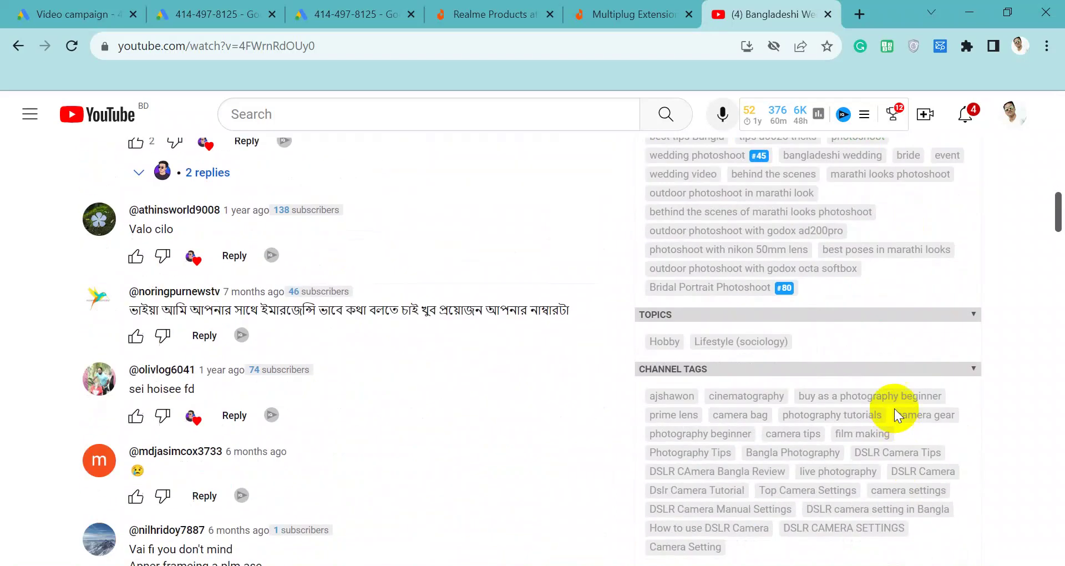
pyautogui.scroll(-5, 896, 415)
pyautogui.scroll(2, 951, 447)
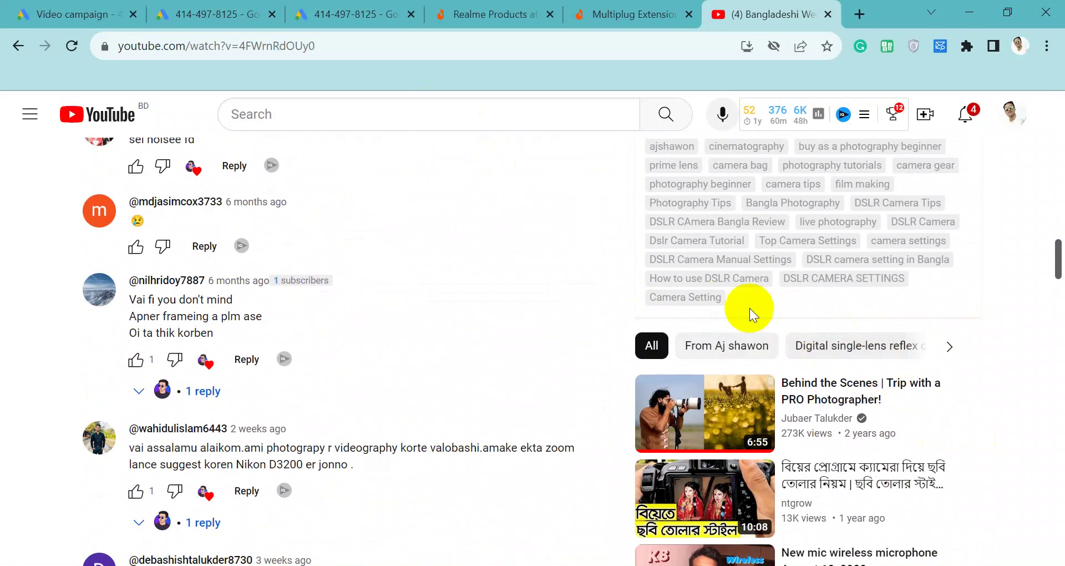
# Switch to the Google Ads video campaign and set the Target CPA to $0.40.
pyautogui.click(72, 14)
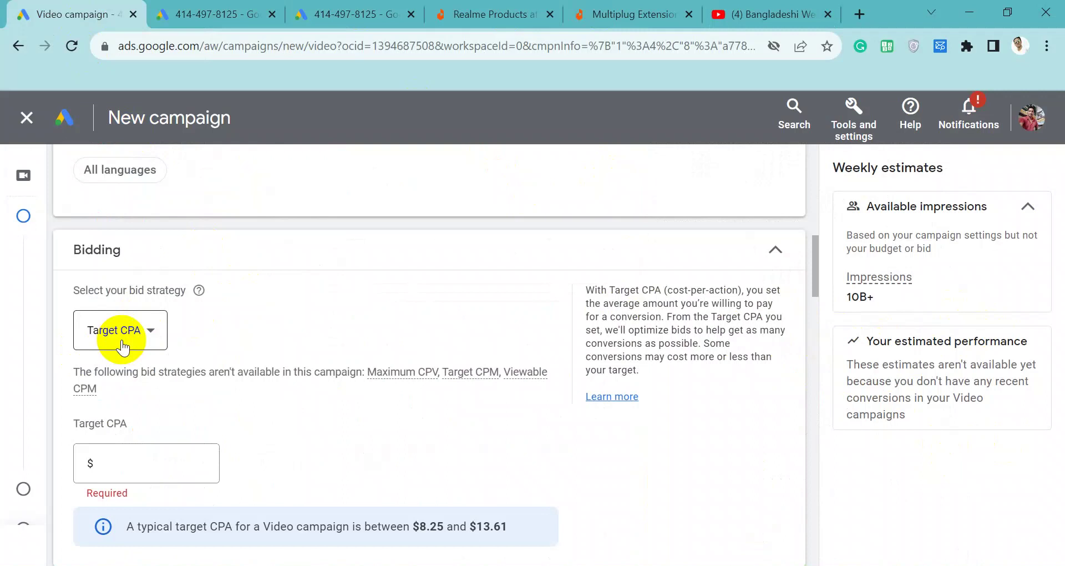
pyautogui.click(140, 462)
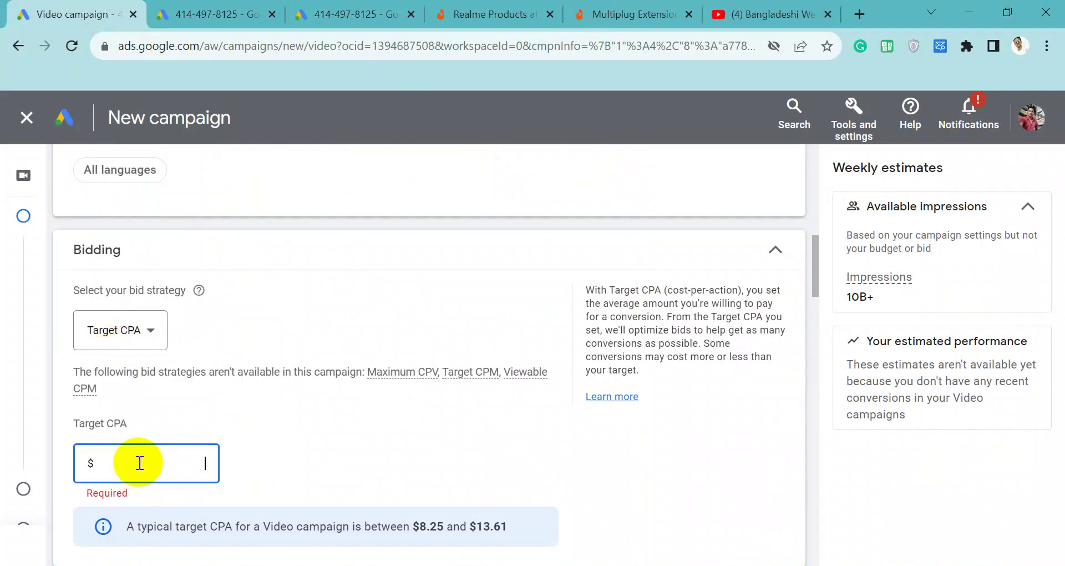
pyautogui.write('0.40')
pyautogui.click(239, 467)
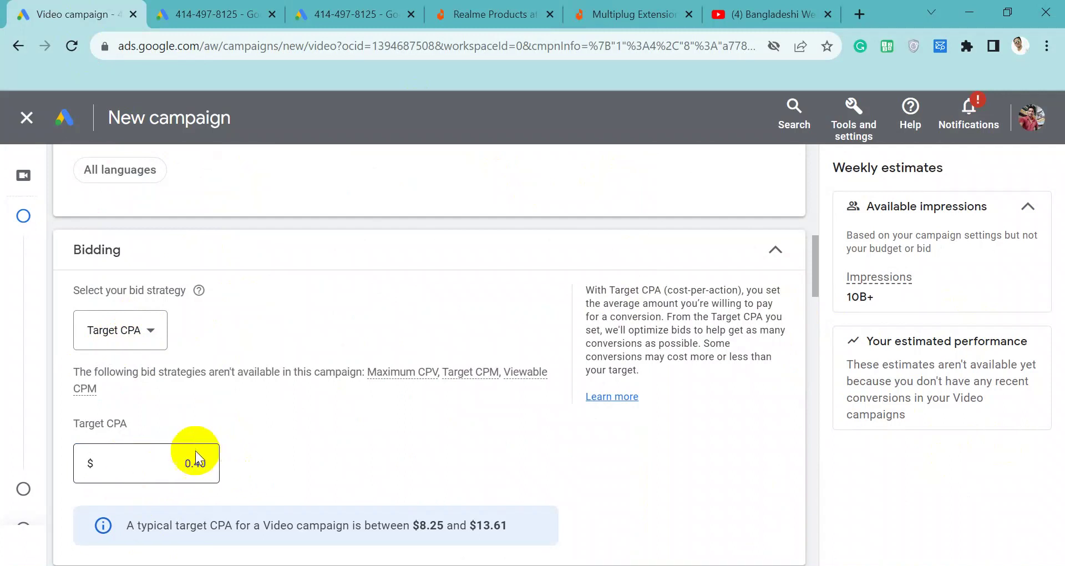
pyautogui.moveTo(185, 462); pyautogui.dragTo(207, 465)
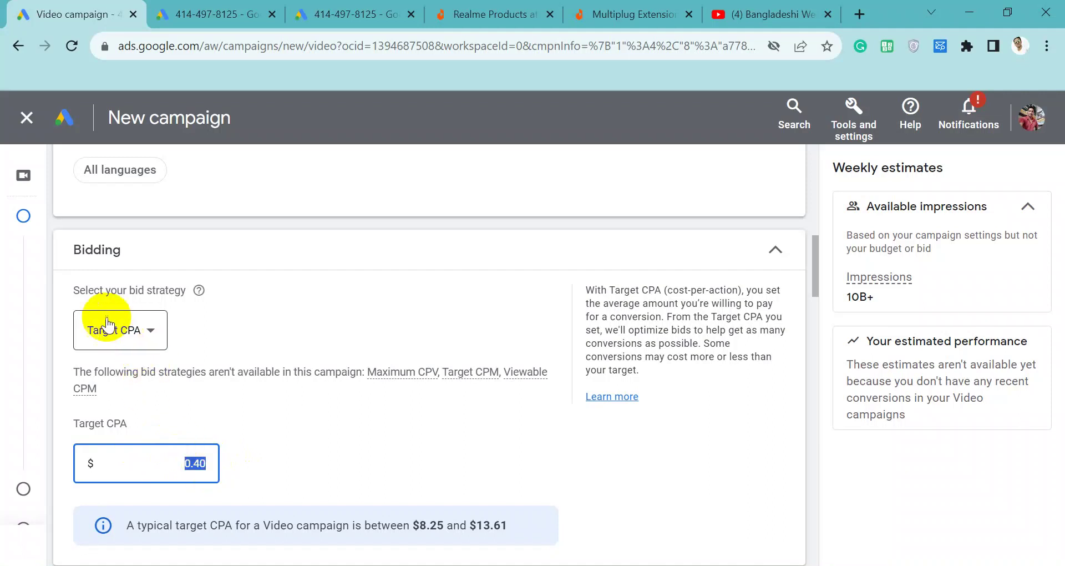
# Try the Maximize conversions bid strategy, and return to Target CPA with an amount of $0.50.
pyautogui.click(127, 342)
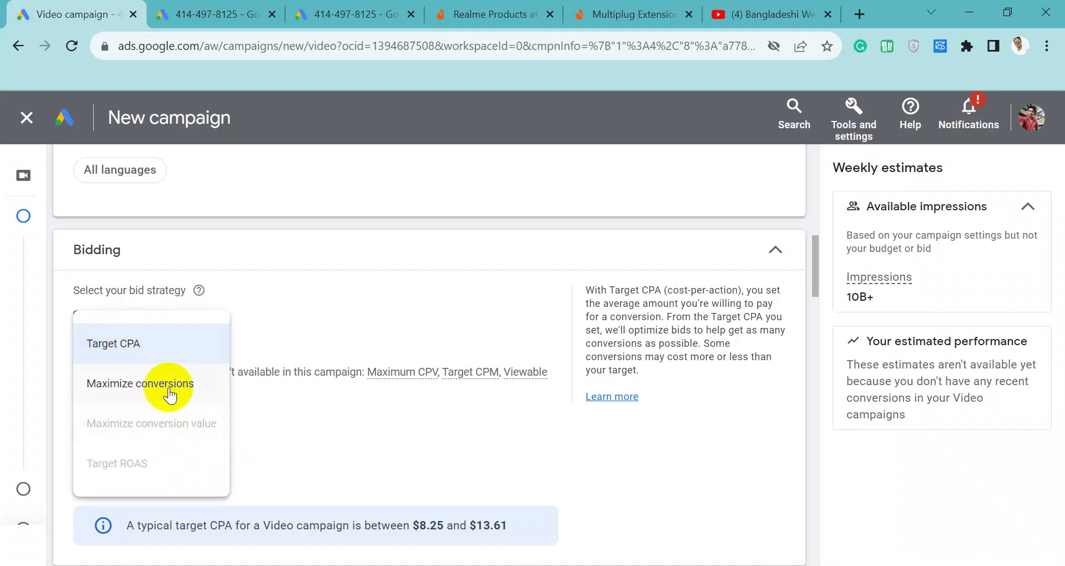
pyautogui.click(168, 391)
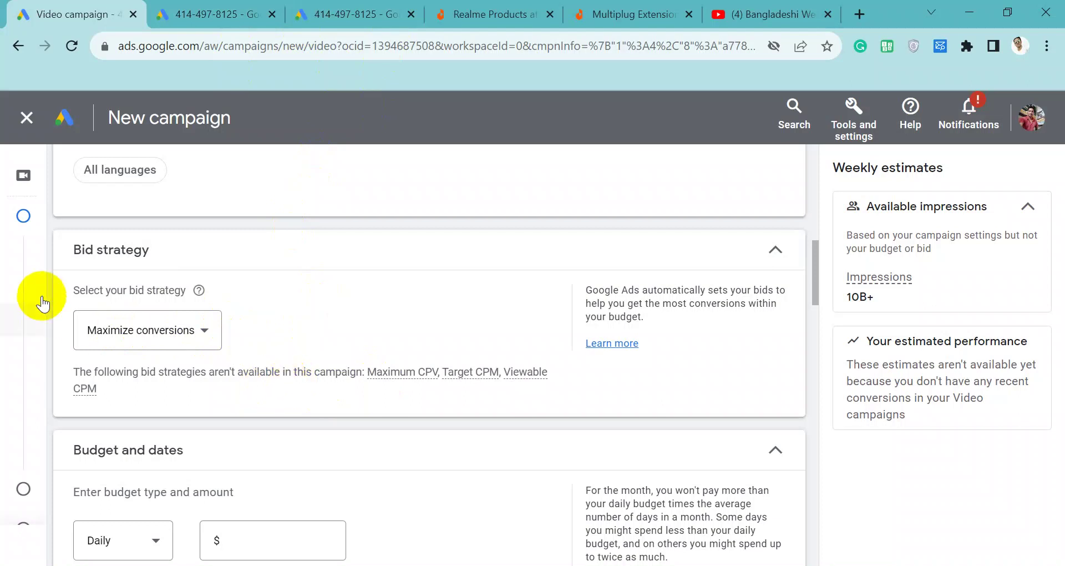
pyautogui.click(194, 334)
pyautogui.click(142, 344)
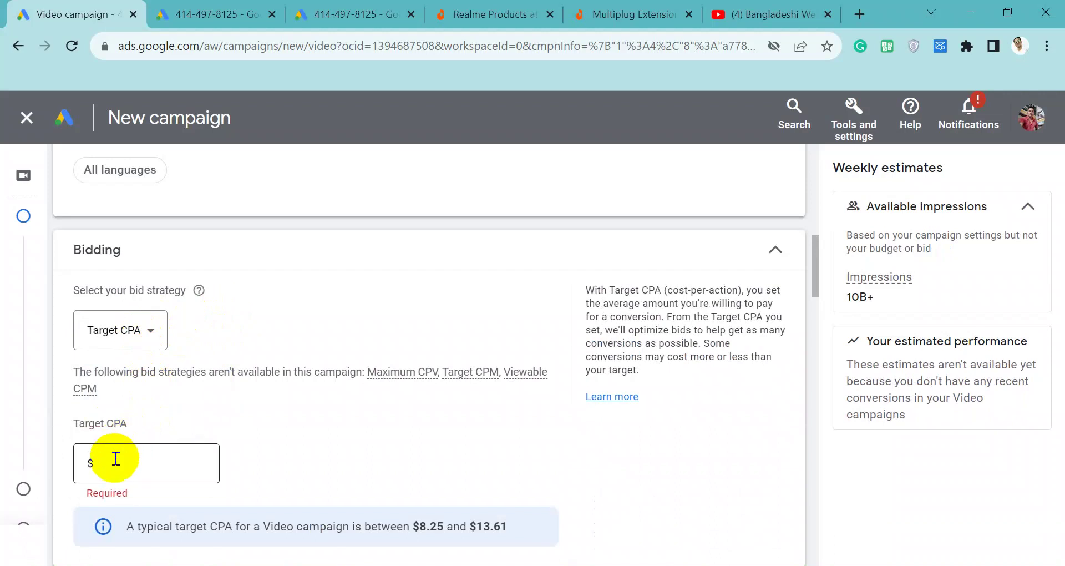
pyautogui.click(136, 469)
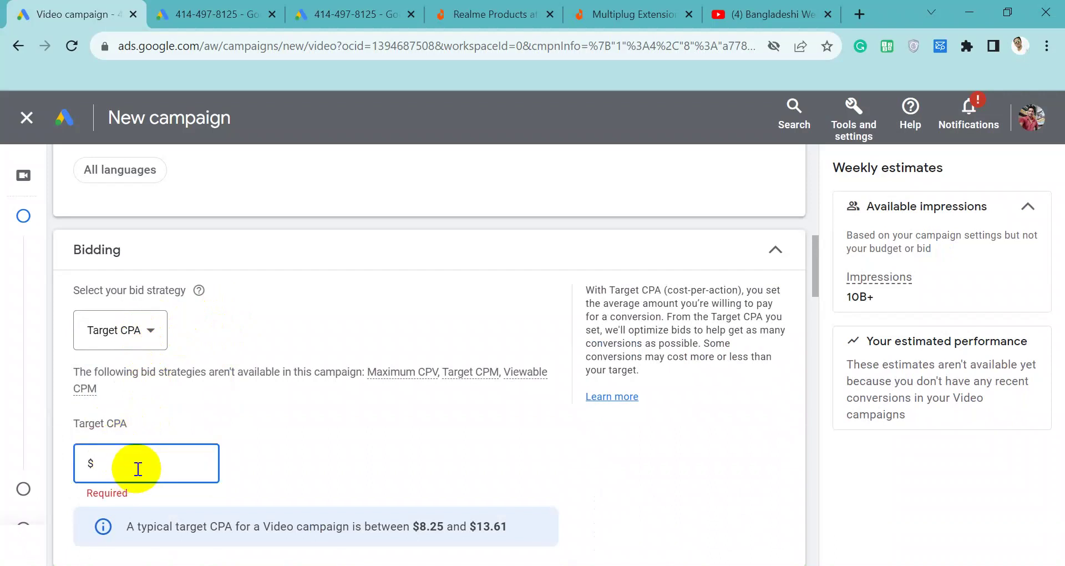
pyautogui.write('0.50')
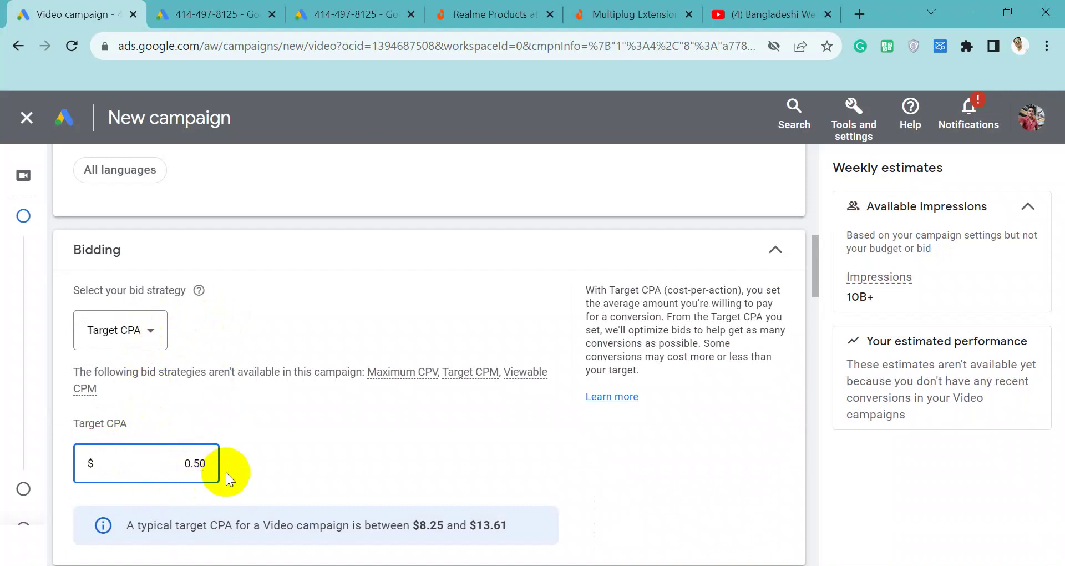
# Change the campaign's bid strategy to Maximize conversions.
pyautogui.click(156, 331)
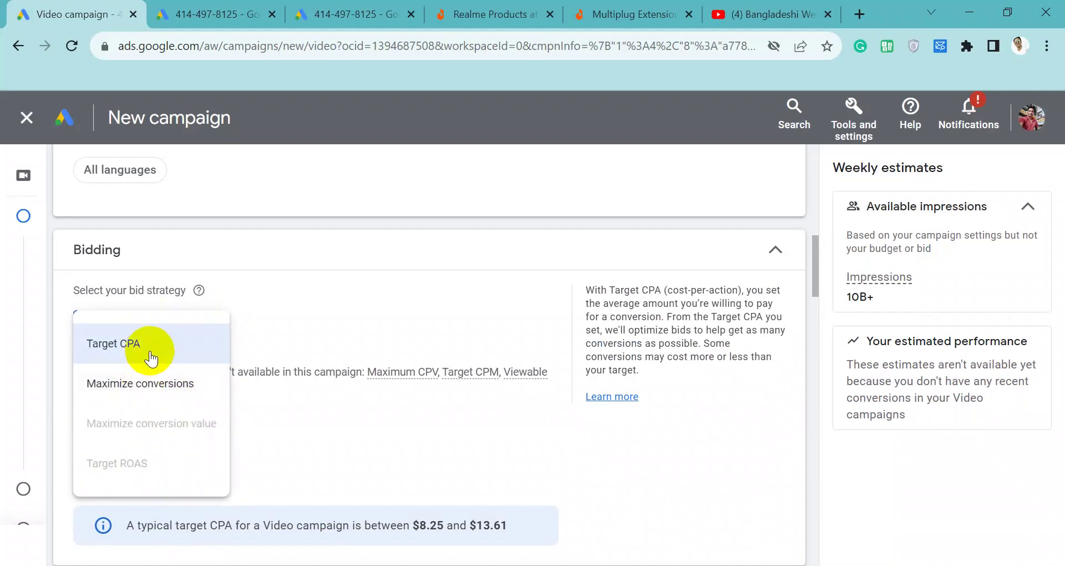
pyautogui.click(149, 388)
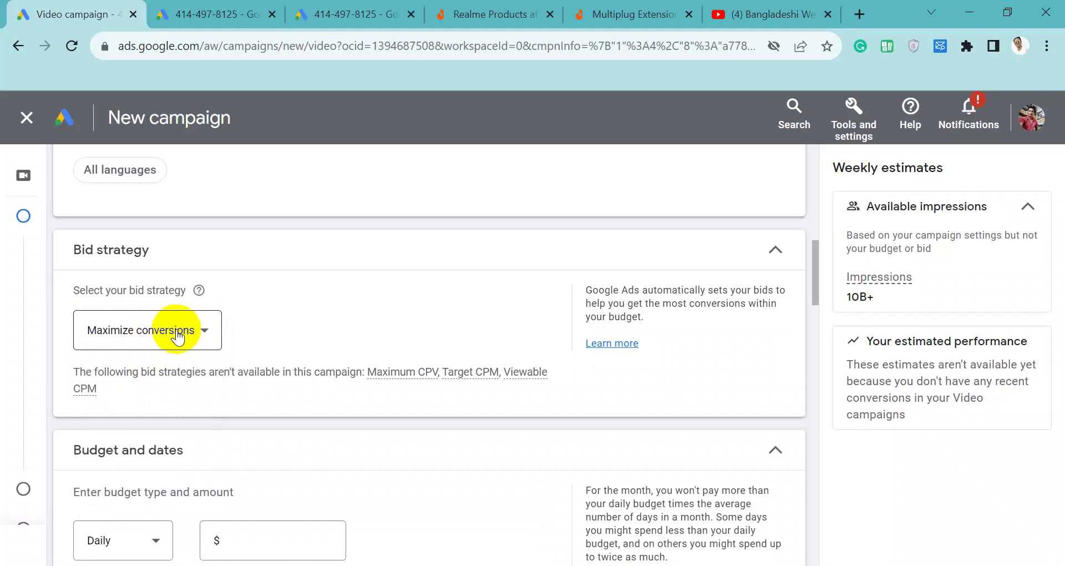
# Enter a daily budget of $10 for the campaign under Budget and dates.
pyautogui.scroll(-2, 305, 327)
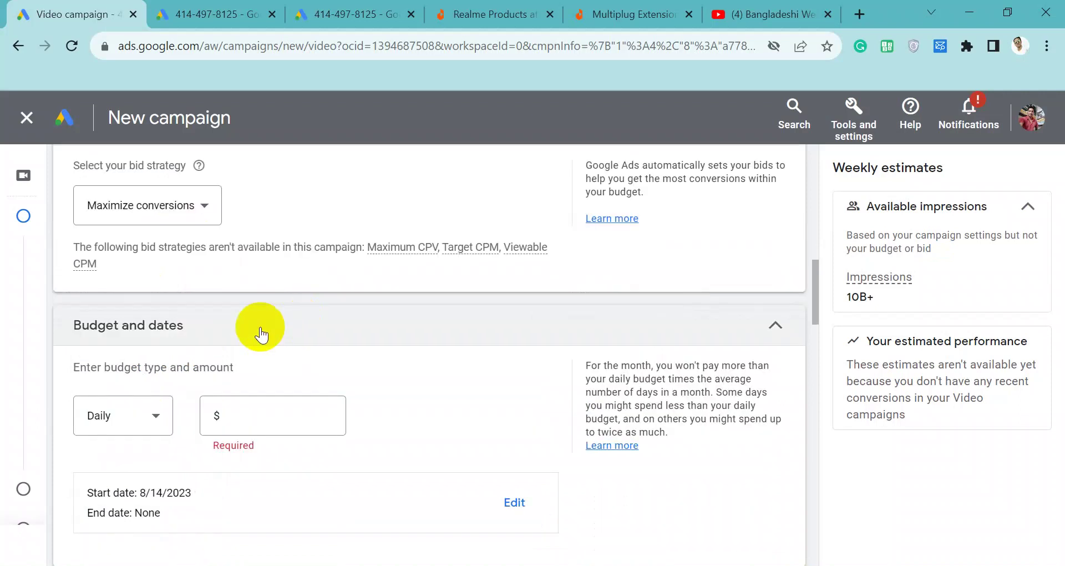
pyautogui.scroll(-2, 217, 339)
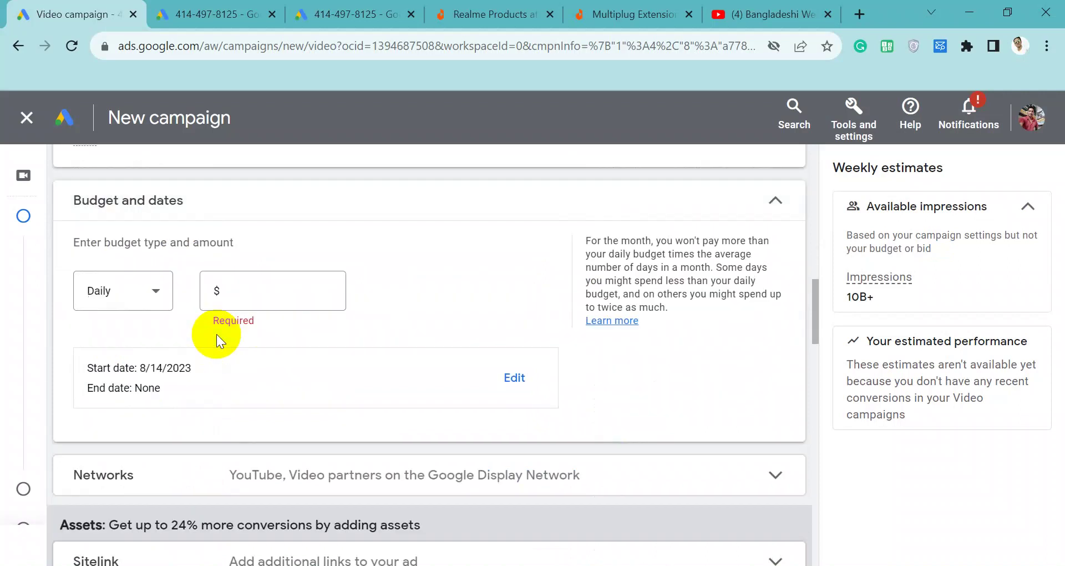
pyautogui.click(142, 297)
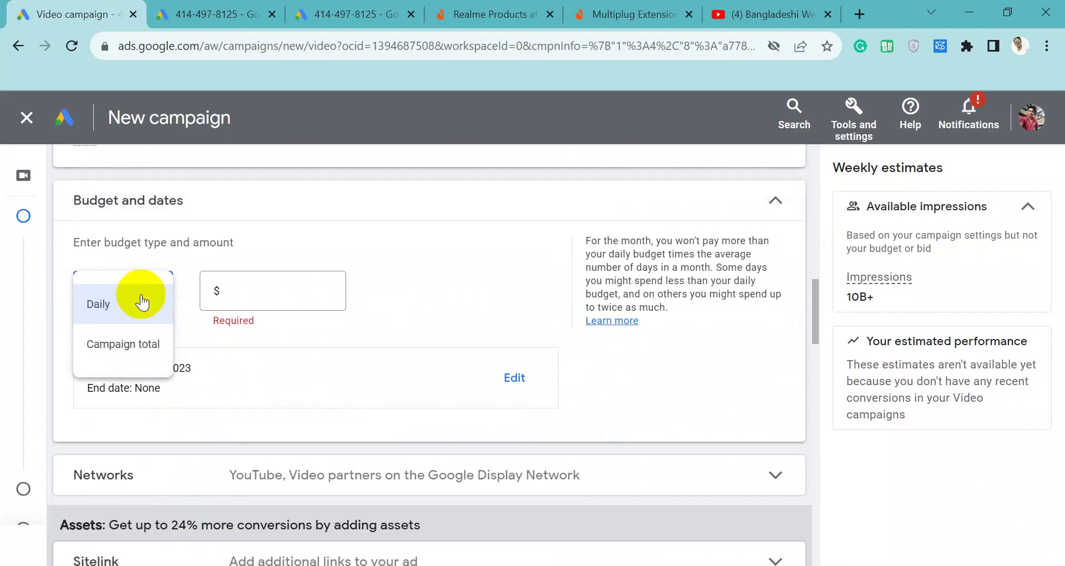
pyautogui.click(249, 289)
pyautogui.write('10')
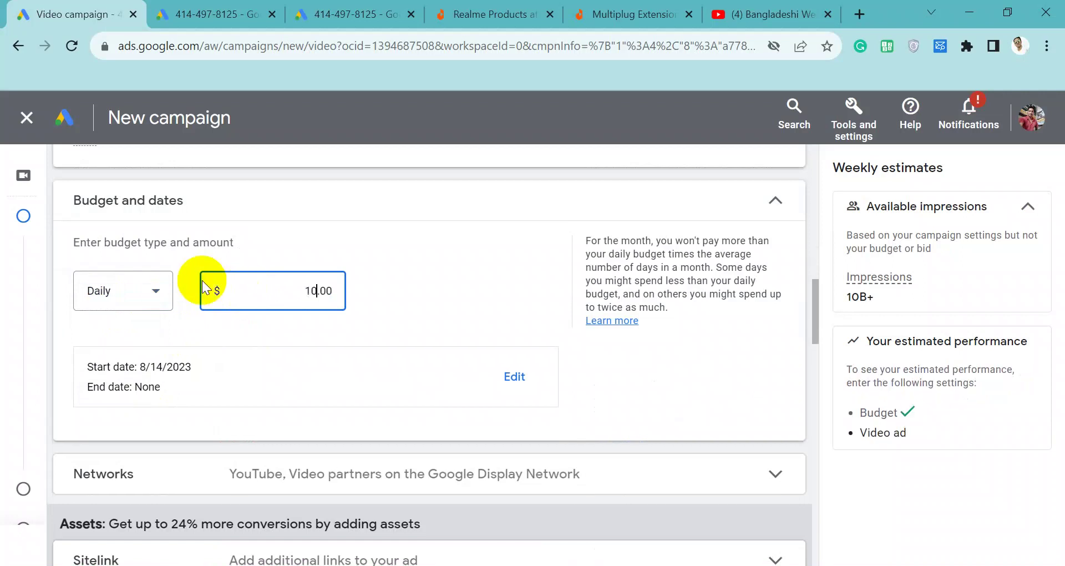
# Change the budget type to Campaign total and set the amount to $100.00.
pyautogui.click(152, 286)
pyautogui.click(119, 343)
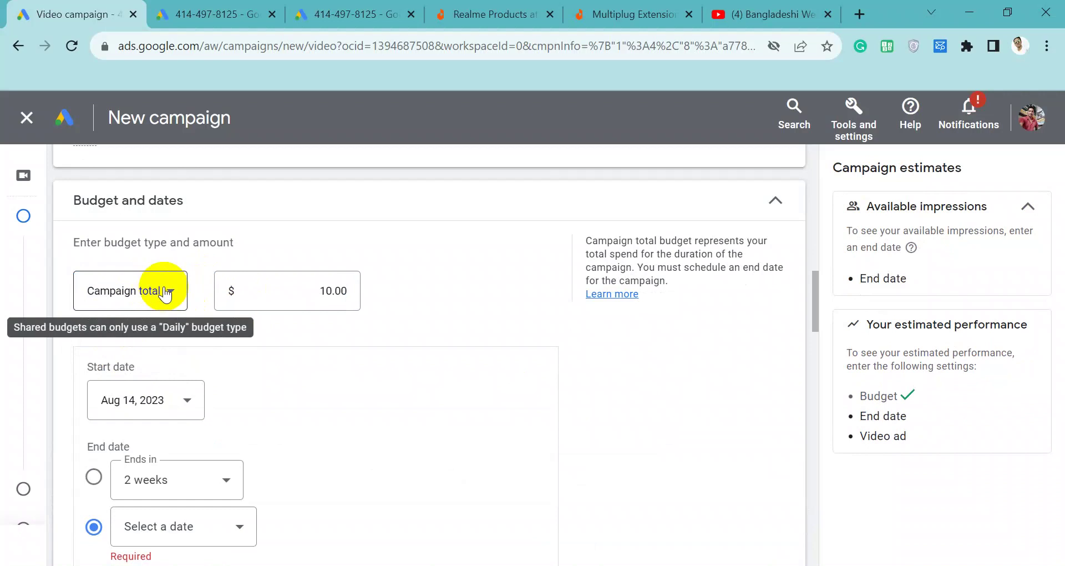
pyautogui.scroll(-2, 204, 448)
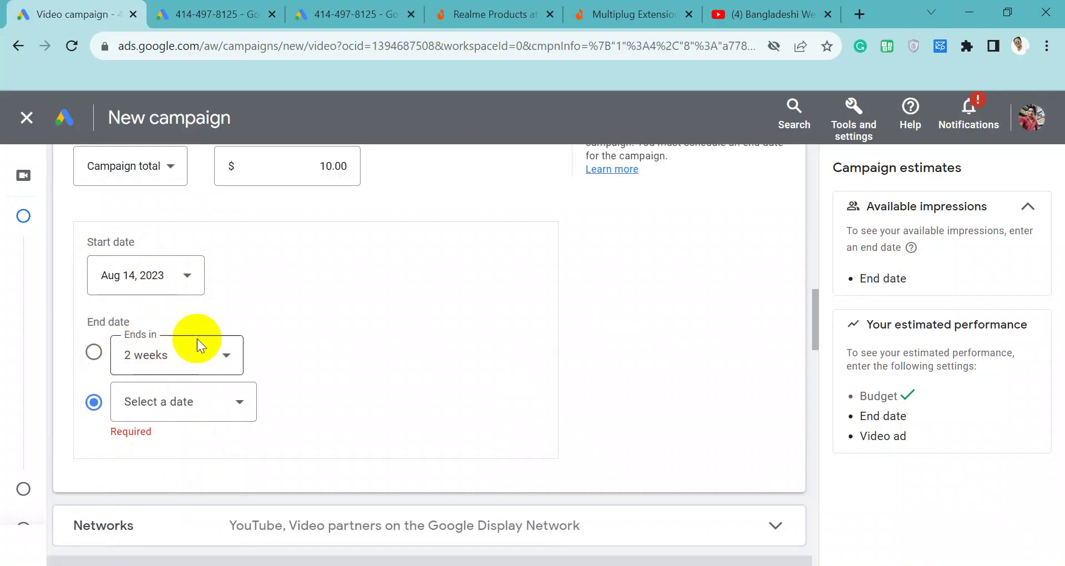
pyautogui.scroll(2, 313, 175)
pyautogui.click(339, 283)
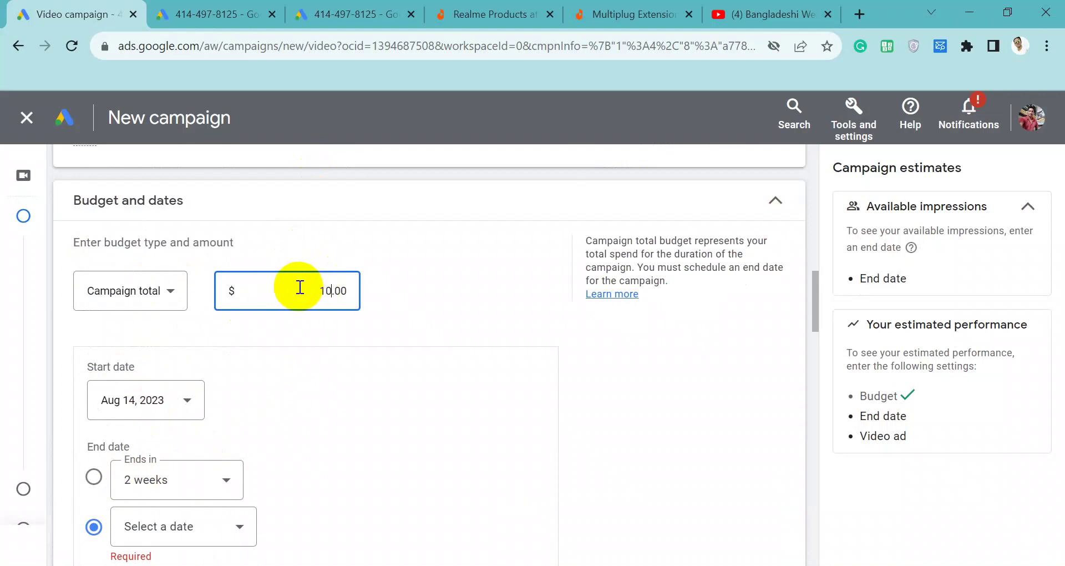
pyautogui.write('0')
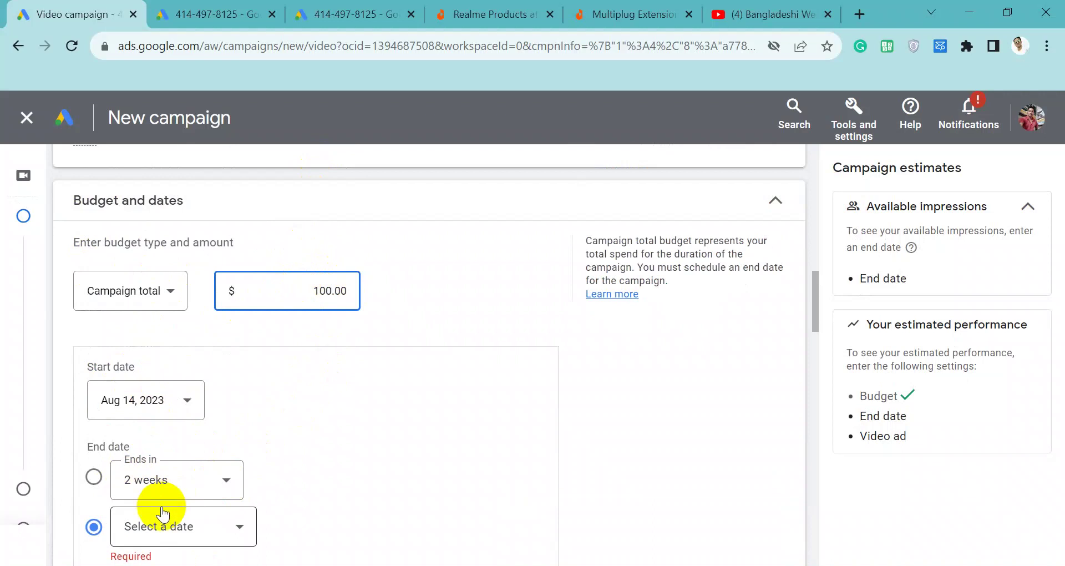
# Set the campaign's end date to Aug 31, 2023.
pyautogui.scroll(-2, 321, 344)
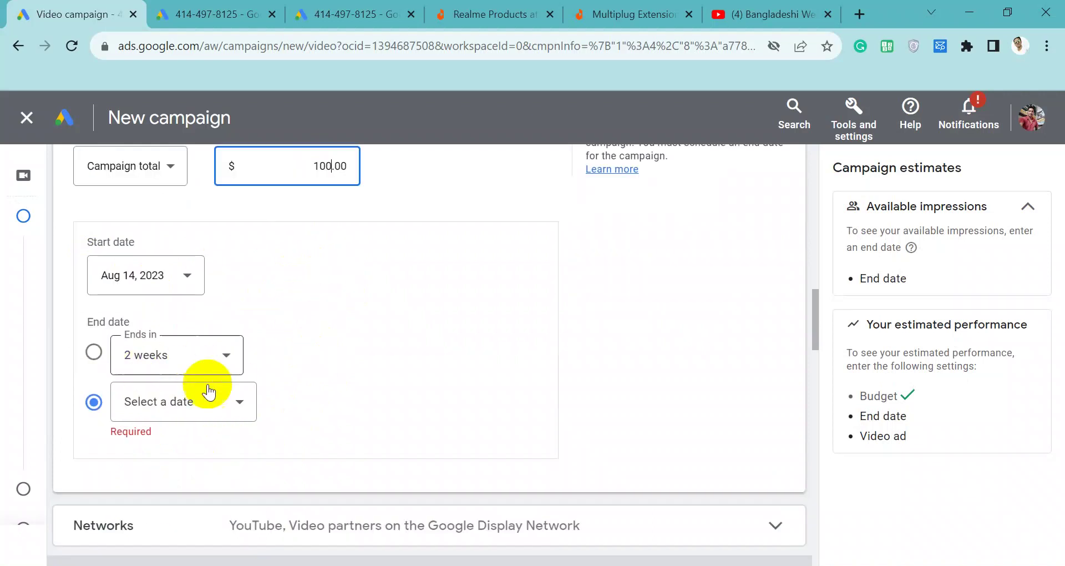
pyautogui.click(175, 402)
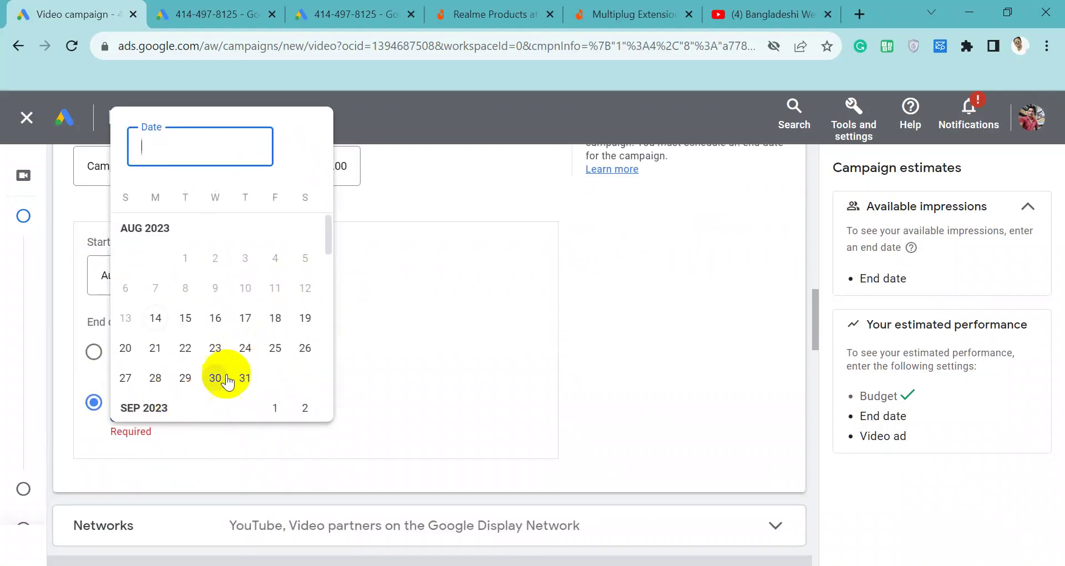
pyautogui.click(244, 379)
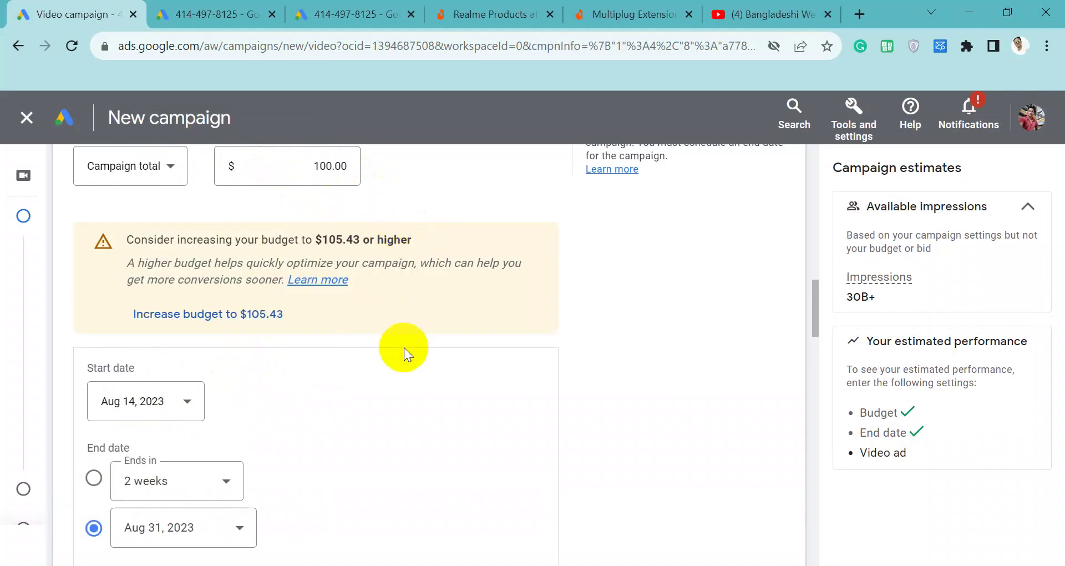
# Expand the Networks settings and examine the YouTube and Google Display Network video partner placements.
pyautogui.scroll(-4, 404, 347)
pyautogui.scroll(-2, 400, 321)
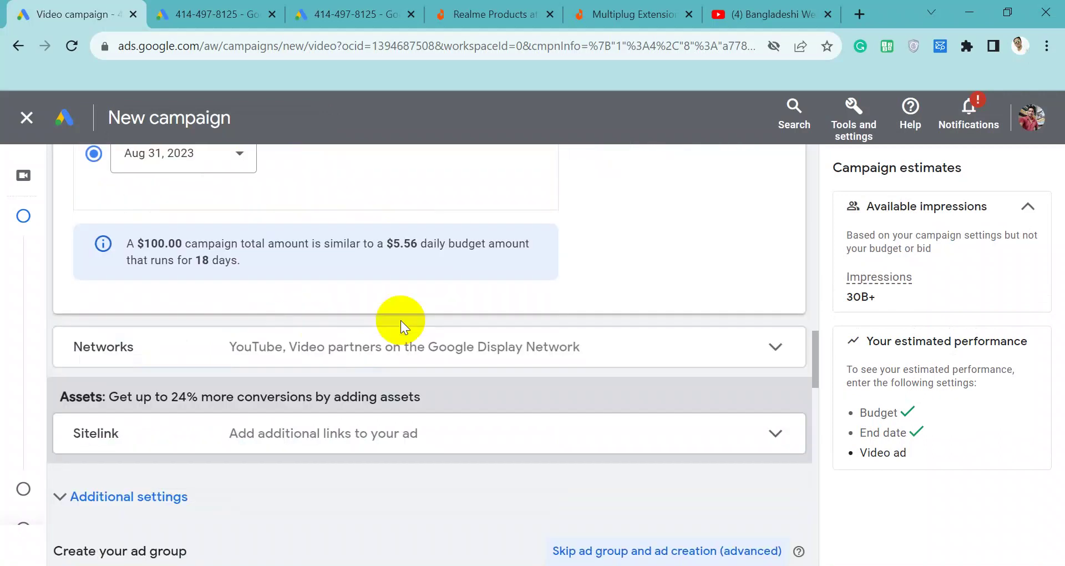
pyautogui.scroll(5, 400, 321)
pyautogui.scroll(-7, 401, 321)
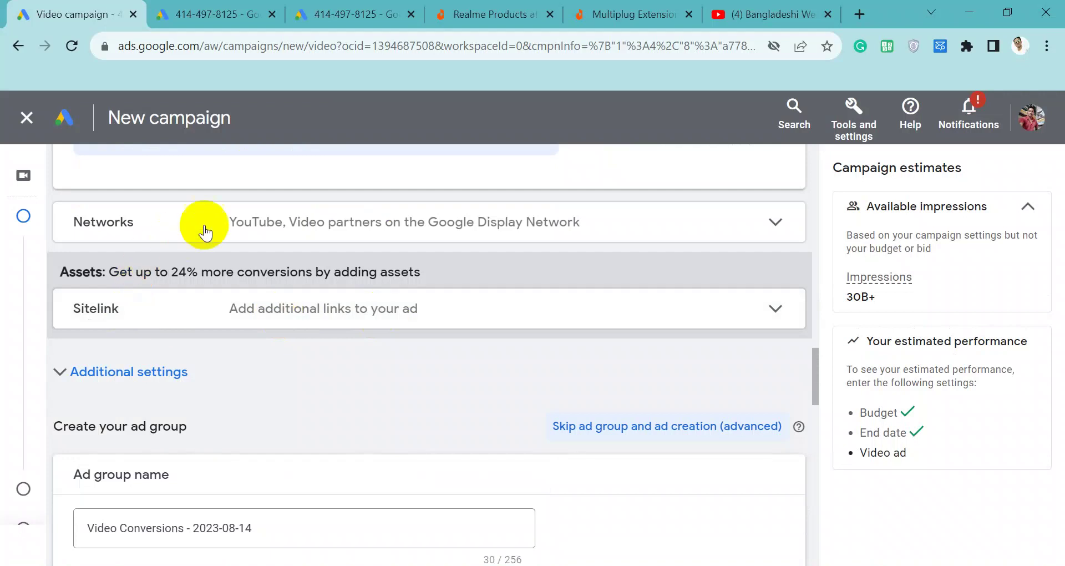
pyautogui.click(351, 220)
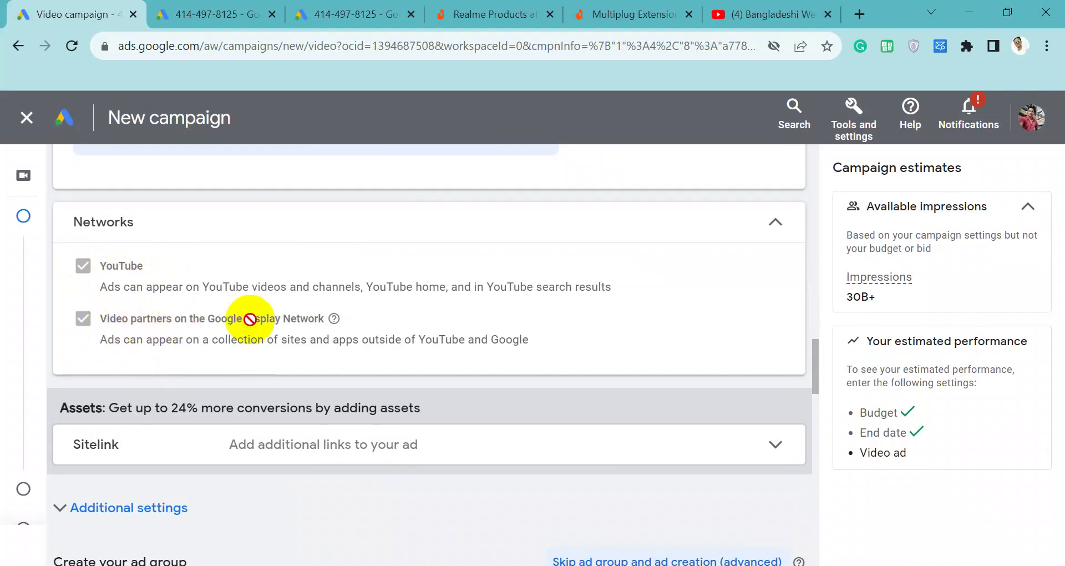
pyautogui.moveTo(335, 323)
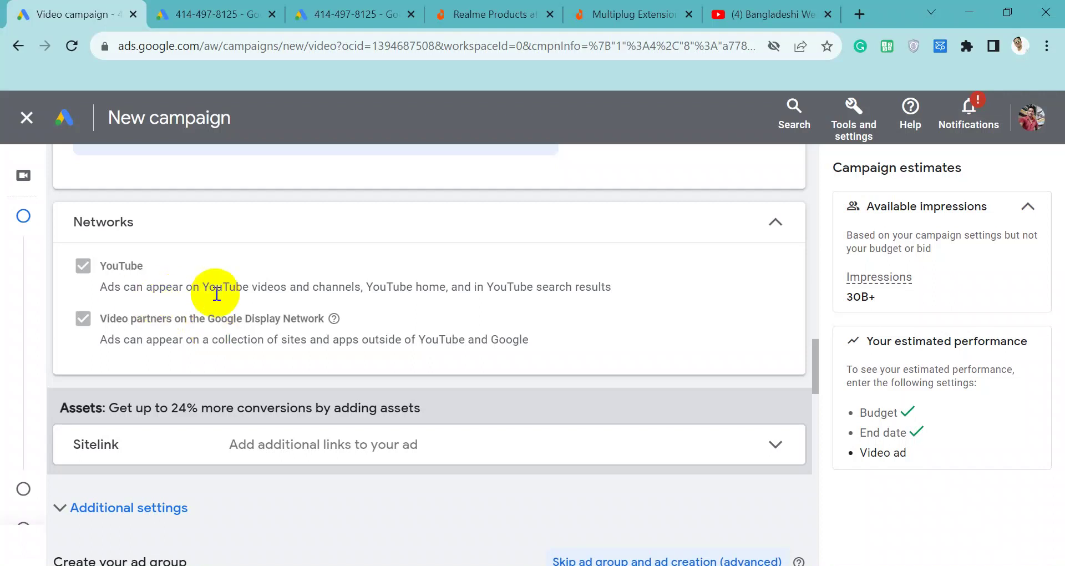
pyautogui.moveTo(281, 339); pyautogui.dragTo(555, 348)
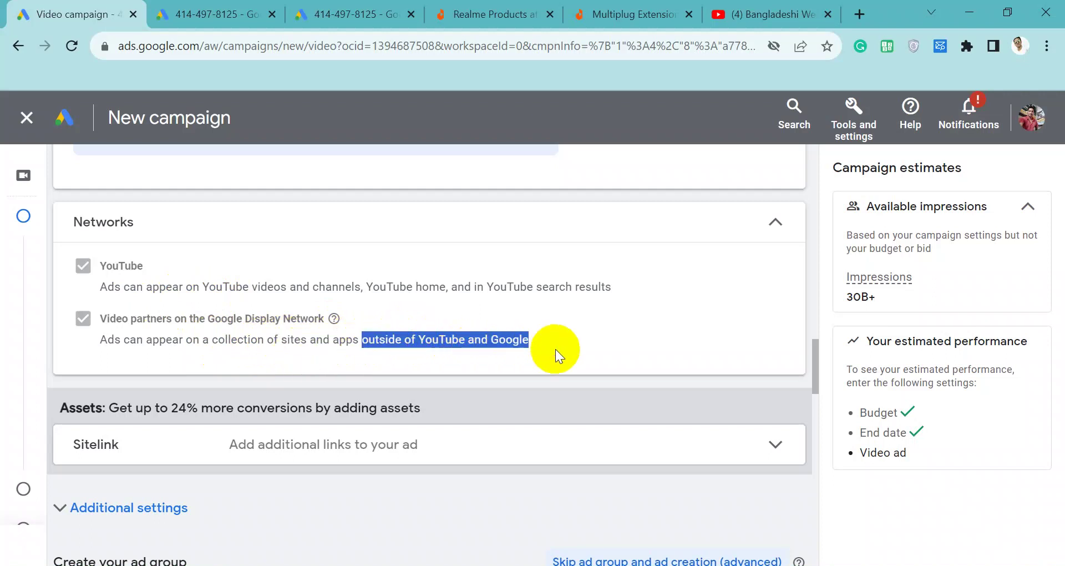
# Expand the Sitelink asset settings and examine the Sitelink 1 fields and the note about gaining conversions by adding assets.
pyautogui.scroll(-4, 555, 349)
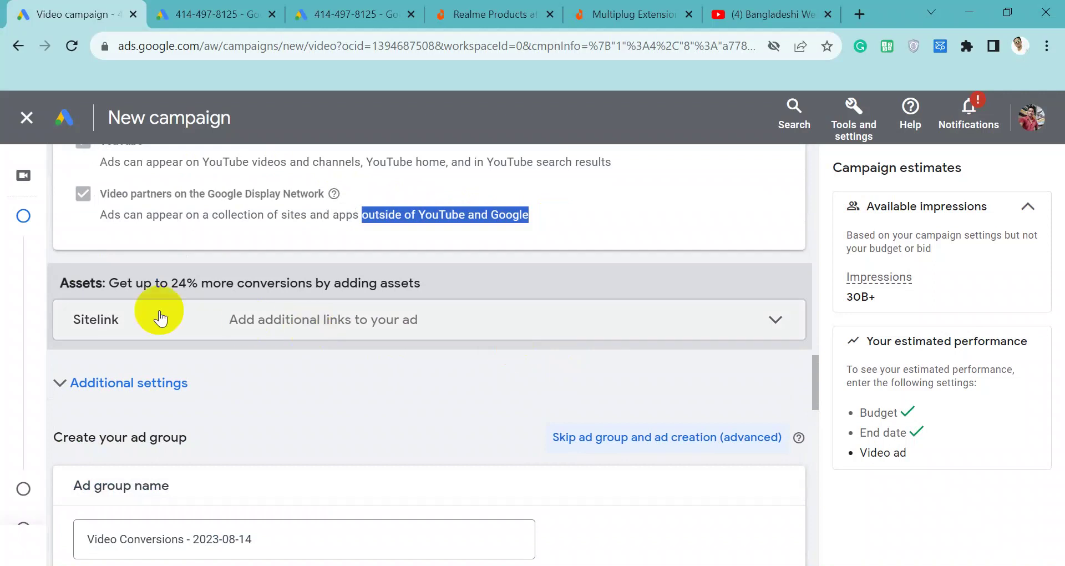
pyautogui.click(430, 318)
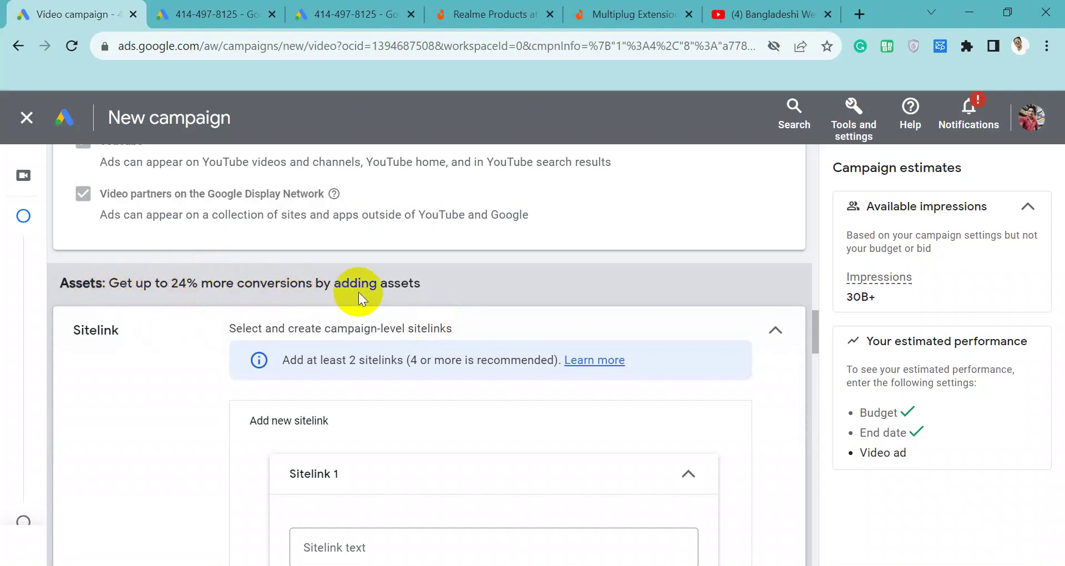
pyautogui.moveTo(315, 284); pyautogui.dragTo(424, 285)
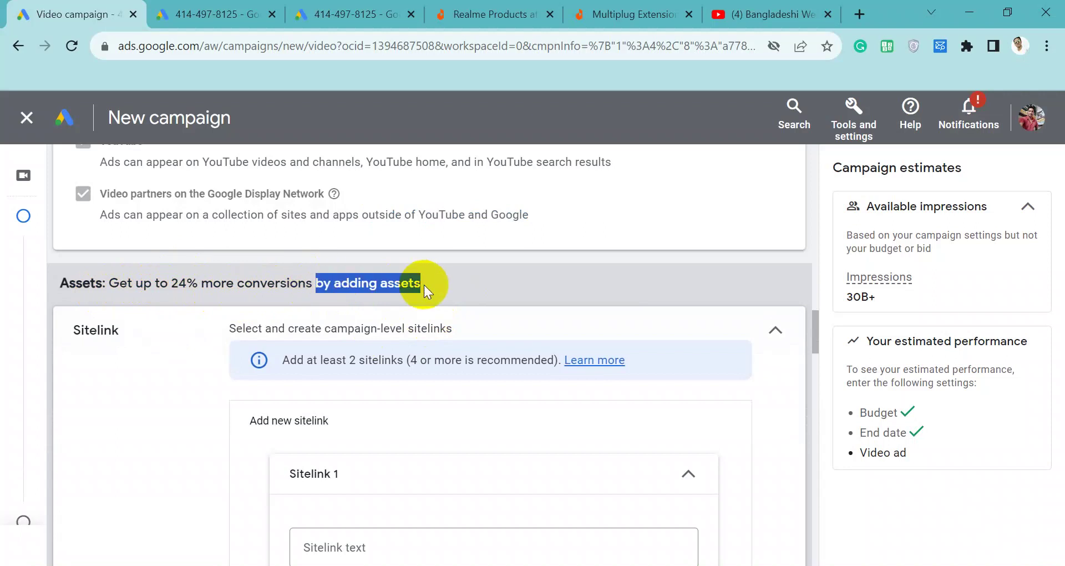
pyautogui.scroll(-5, 424, 285)
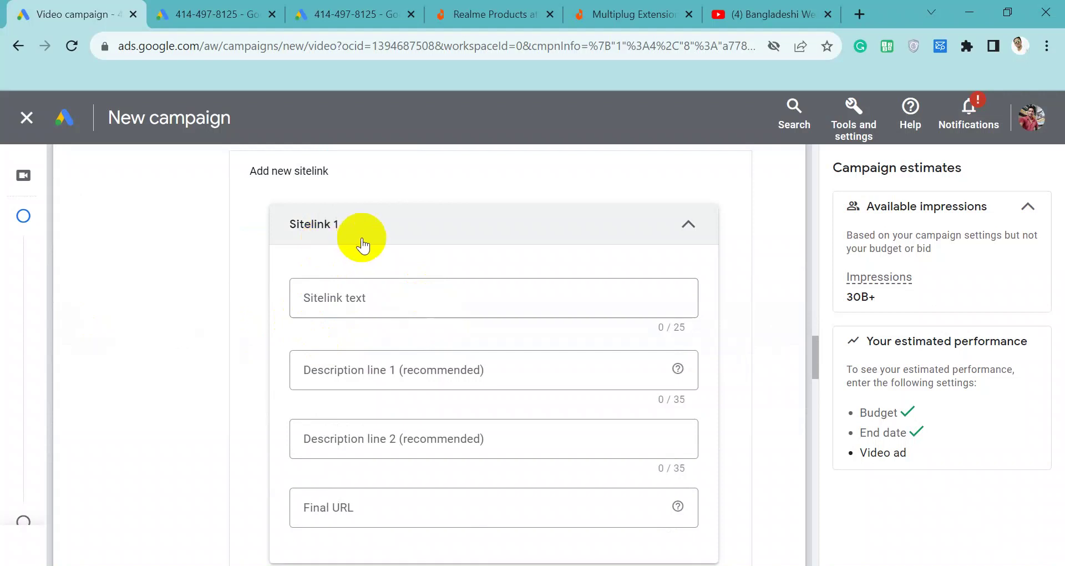
pyautogui.scroll(5, 388, 244)
pyautogui.moveTo(422, 283); pyautogui.dragTo(305, 262)
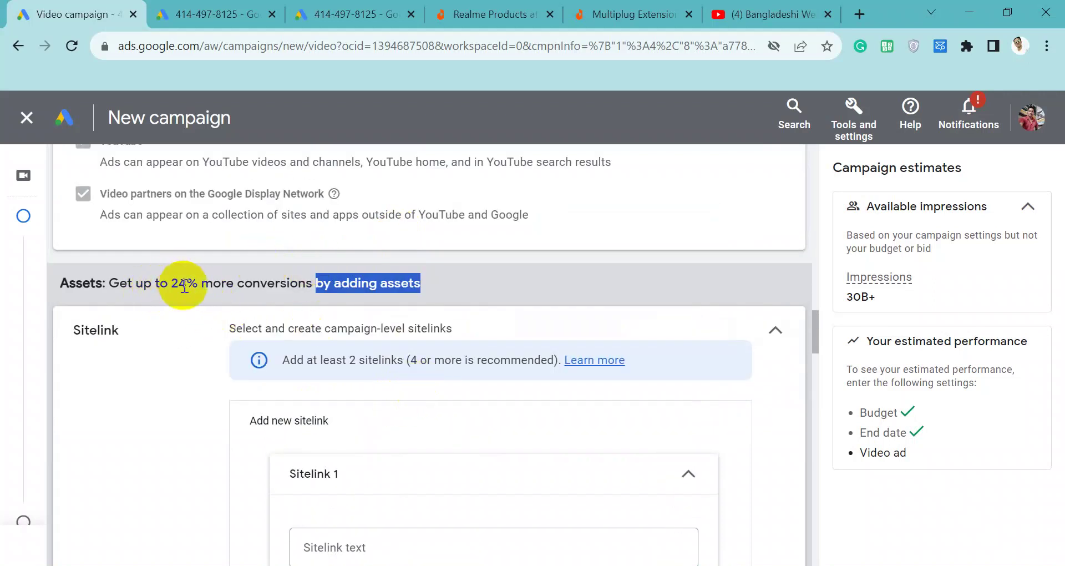
pyautogui.doubleClick(265, 282)
pyautogui.moveTo(171, 283); pyautogui.dragTo(199, 283)
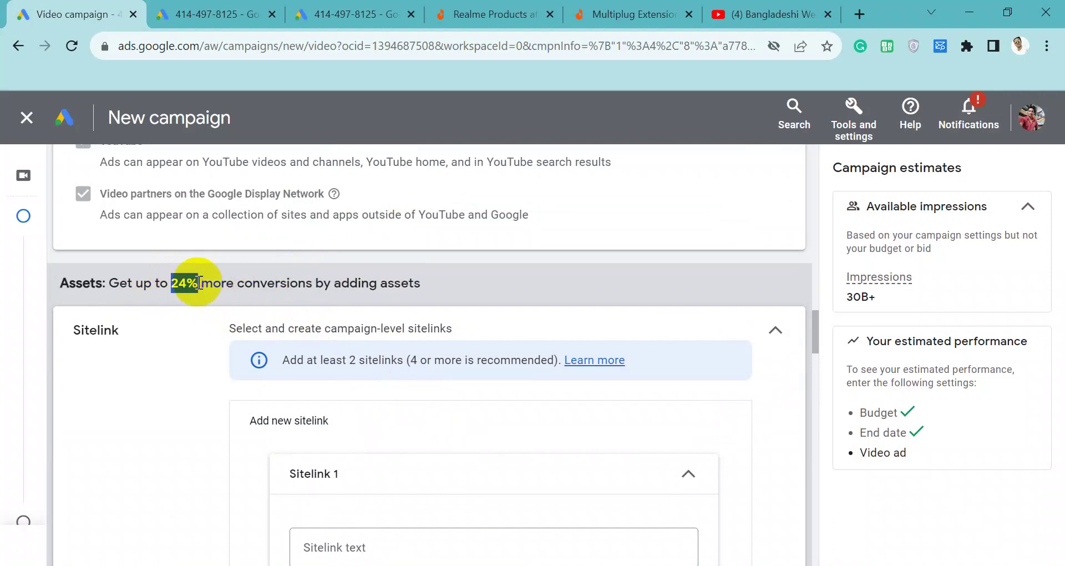
# Collapse the Sitelink asset settings and expand Frequency capping within the campaign's Additional settings.
pyautogui.click(774, 332)
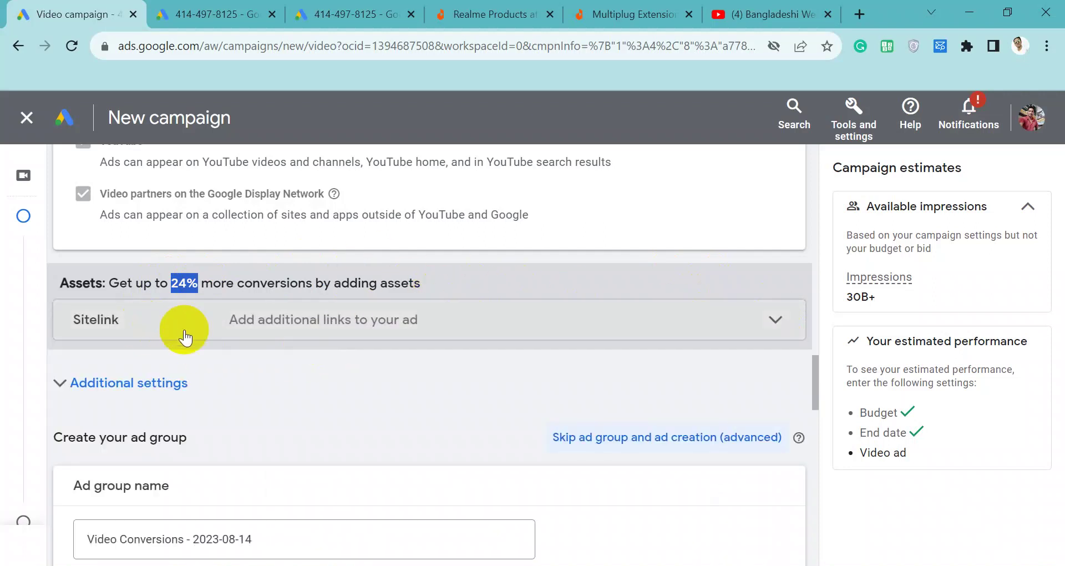
pyautogui.scroll(-2, 338, 330)
pyautogui.click(131, 259)
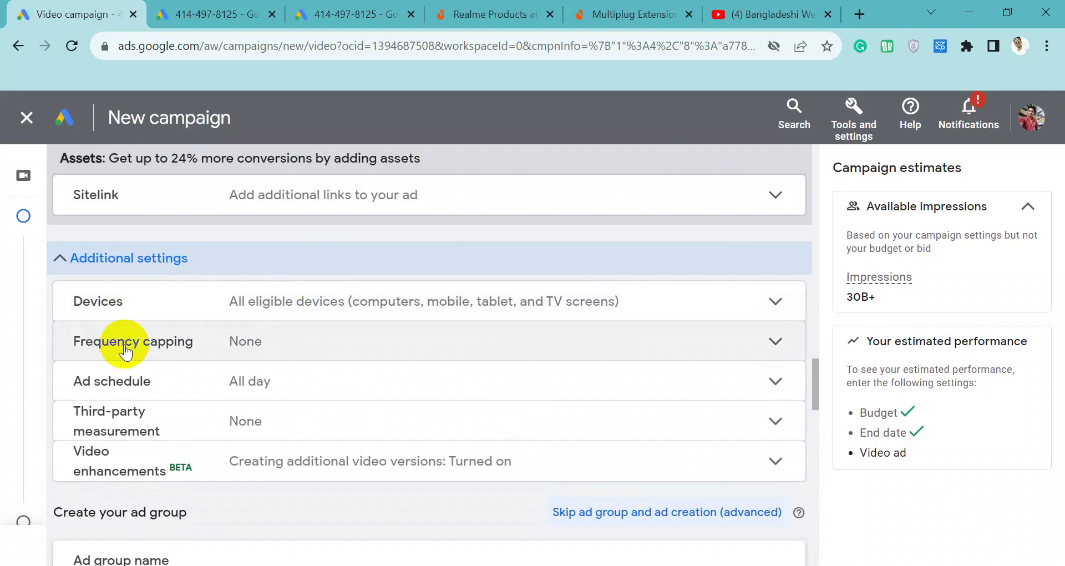
pyautogui.click(169, 350)
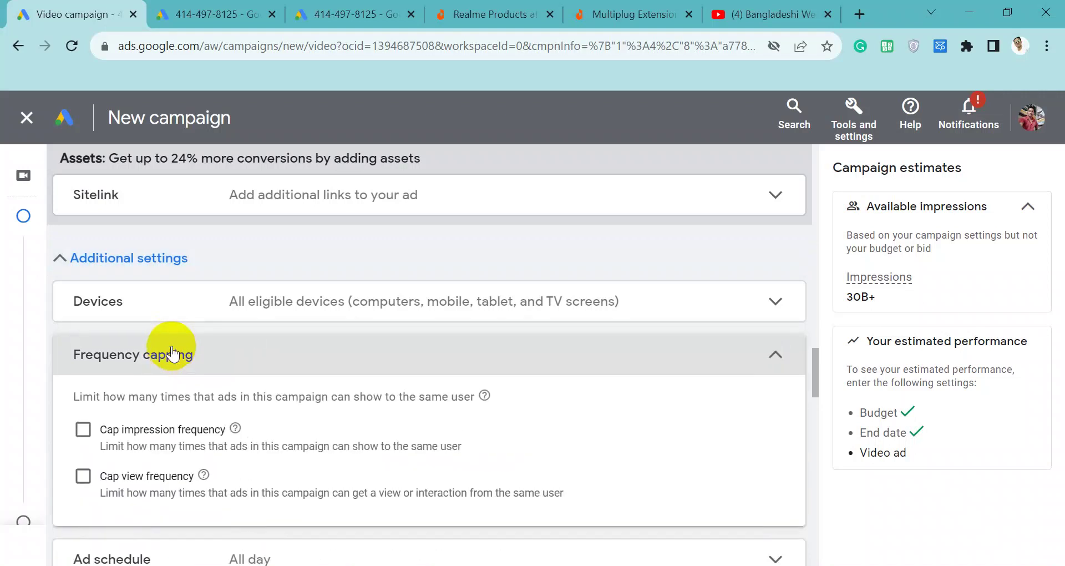
# Enable Cap impression frequency and set the impressions cap to 10 per day.
pyautogui.scroll(-2, 409, 386)
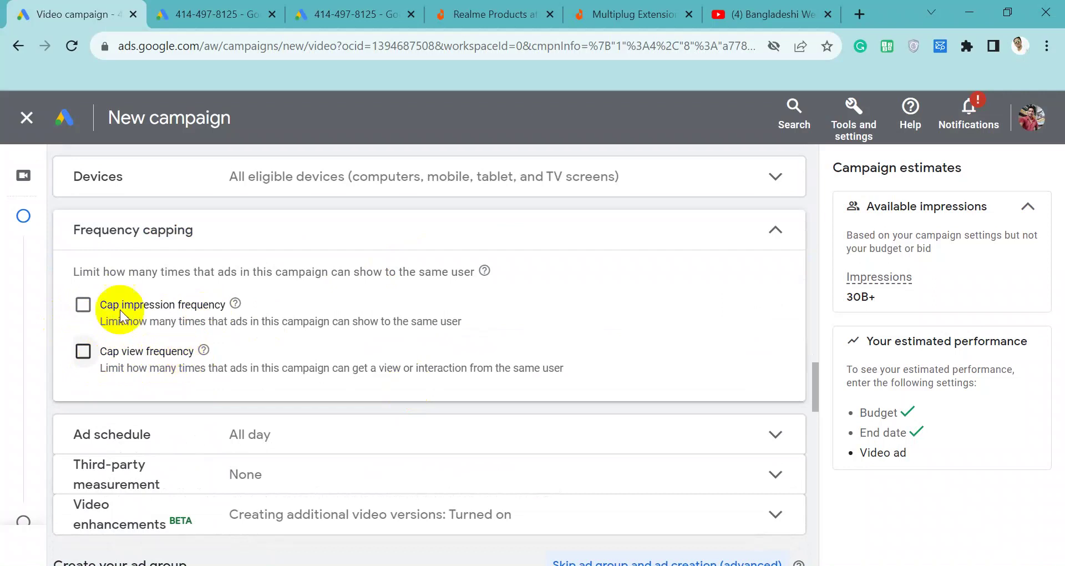
pyautogui.click(84, 305)
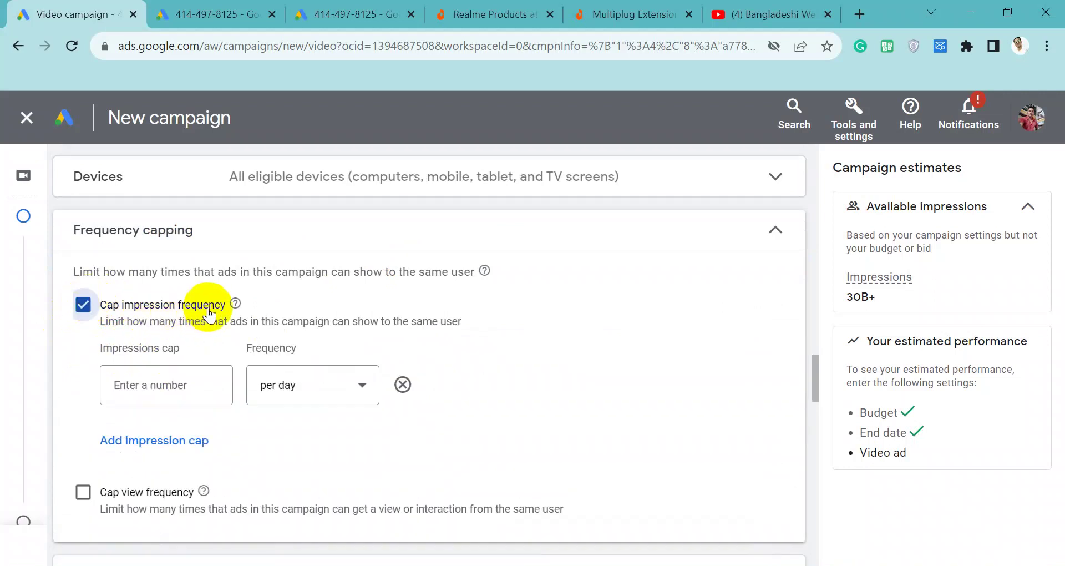
pyautogui.click(158, 348)
pyautogui.moveTo(158, 346); pyautogui.dragTo(97, 348)
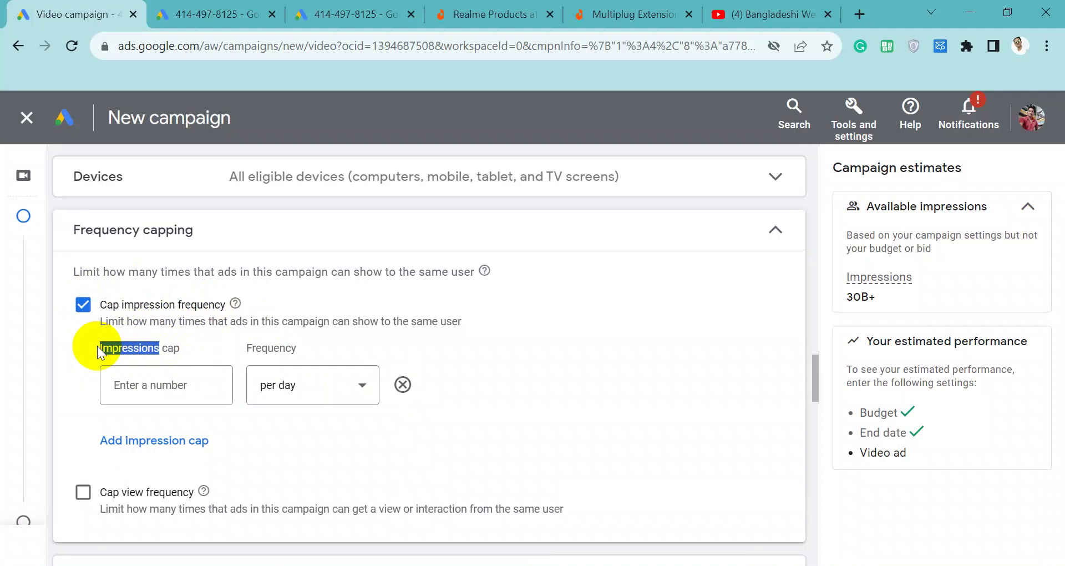
pyautogui.click(118, 389)
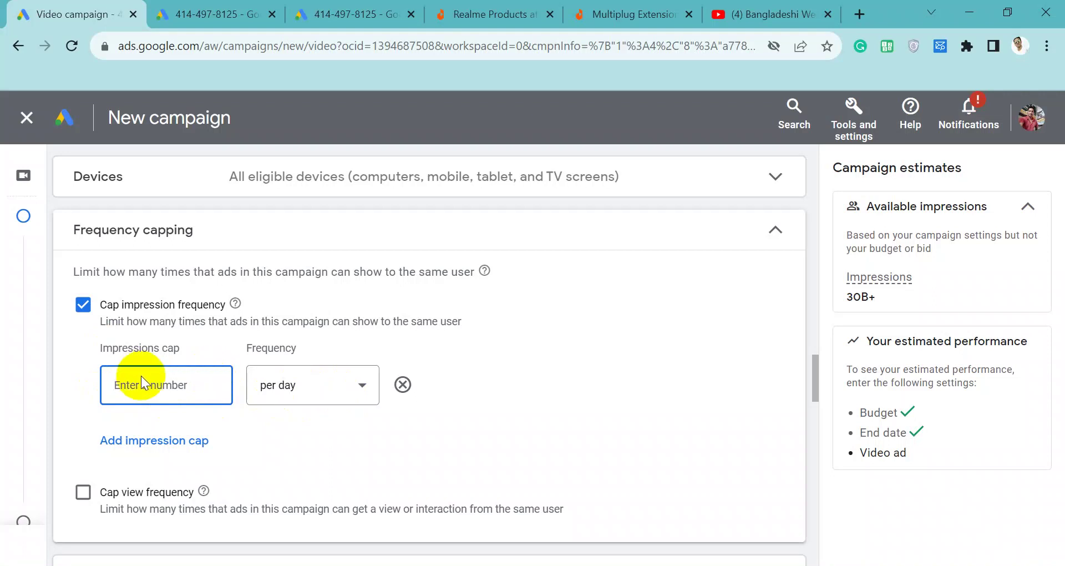
pyautogui.write('10')
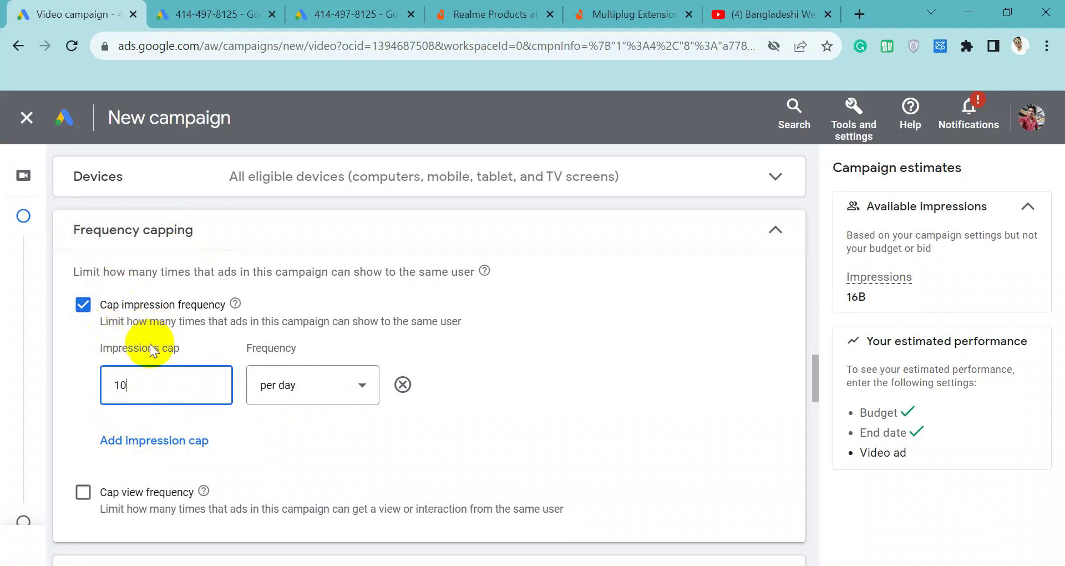
pyautogui.doubleClick(108, 387)
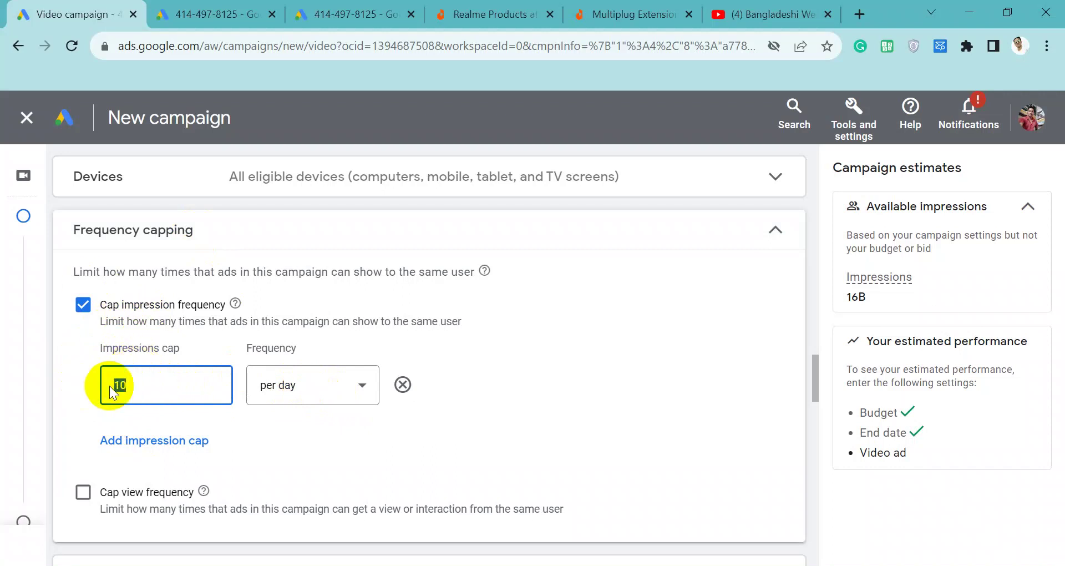
# Enable Cap view frequency and set the views cap to 5 per day.
pyautogui.scroll(-4, 148, 326)
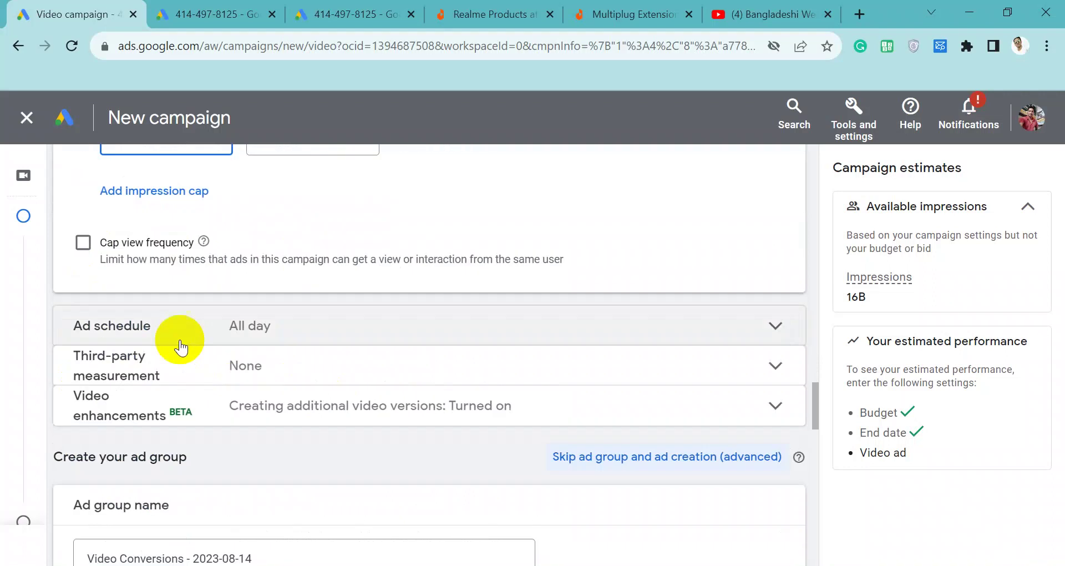
pyautogui.click(87, 246)
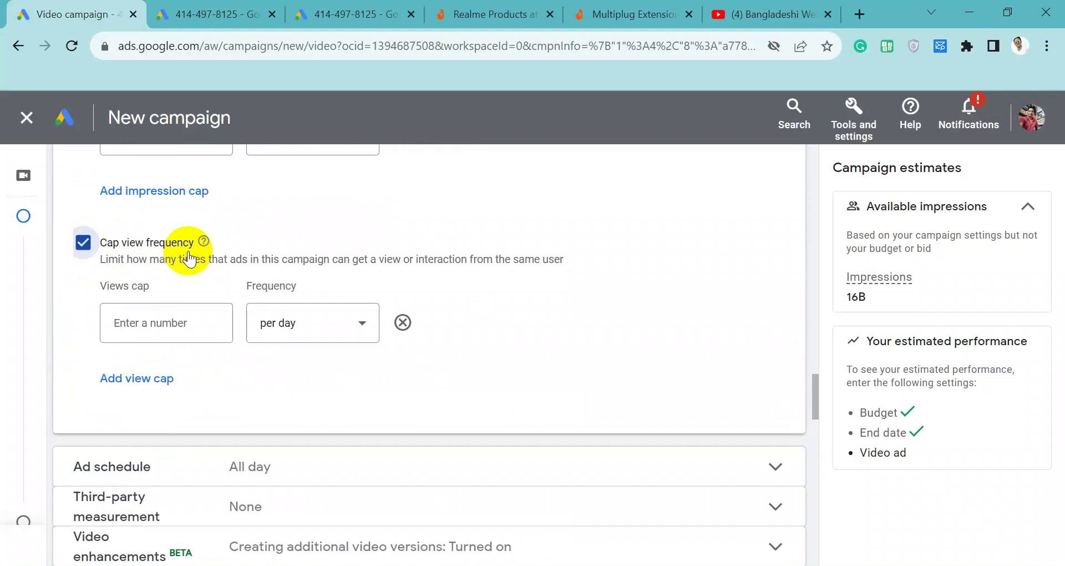
pyautogui.click(161, 322)
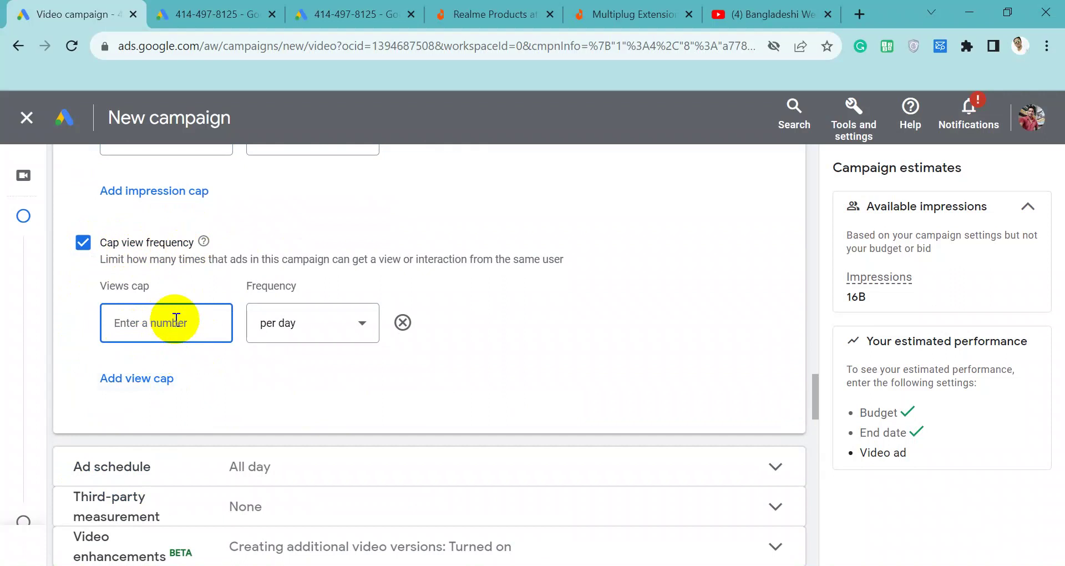
pyautogui.write('5')
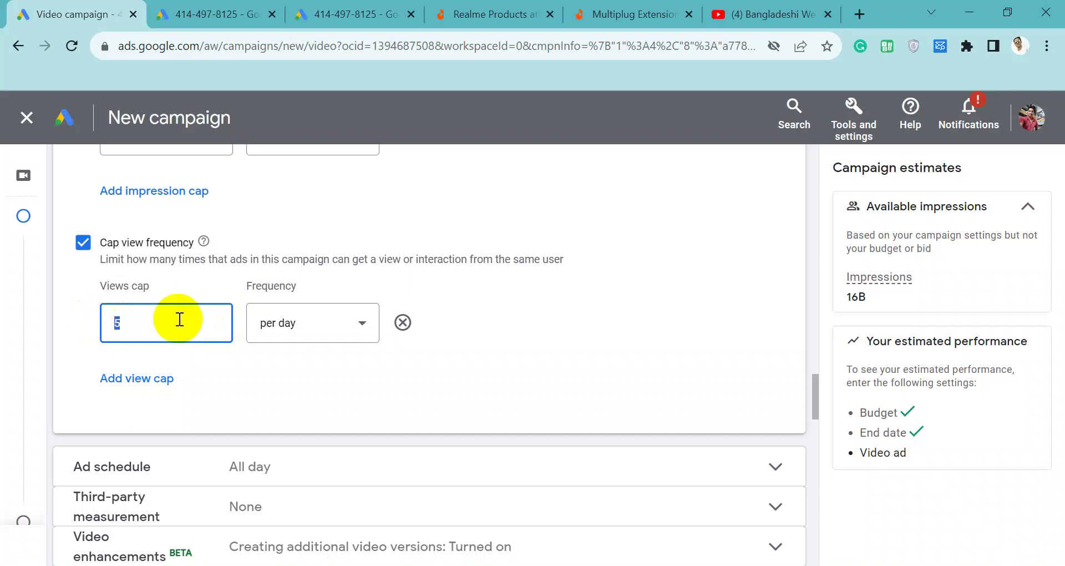
pyautogui.doubleClick(158, 322)
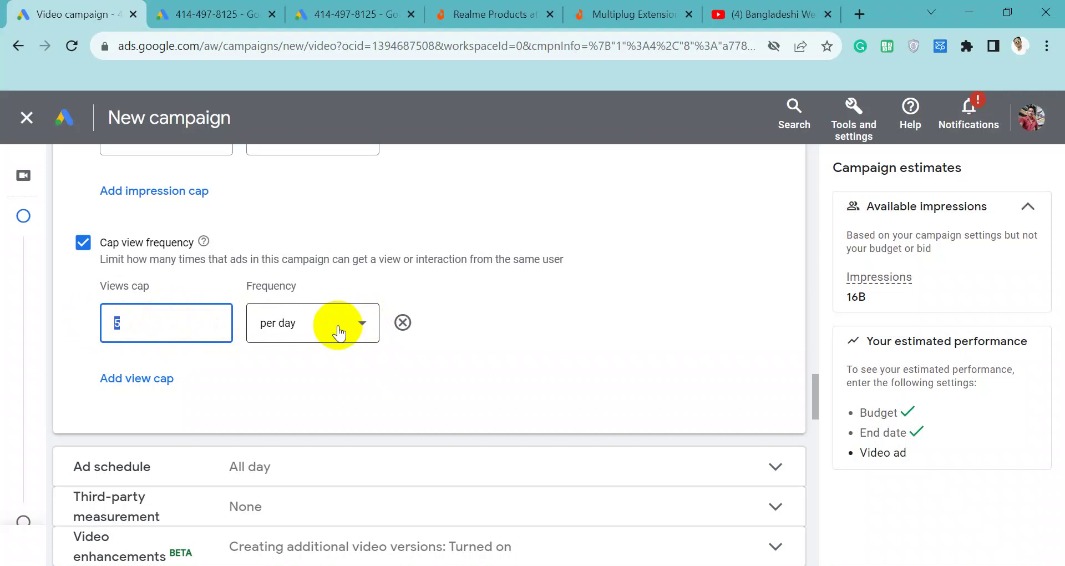
pyautogui.click(155, 329)
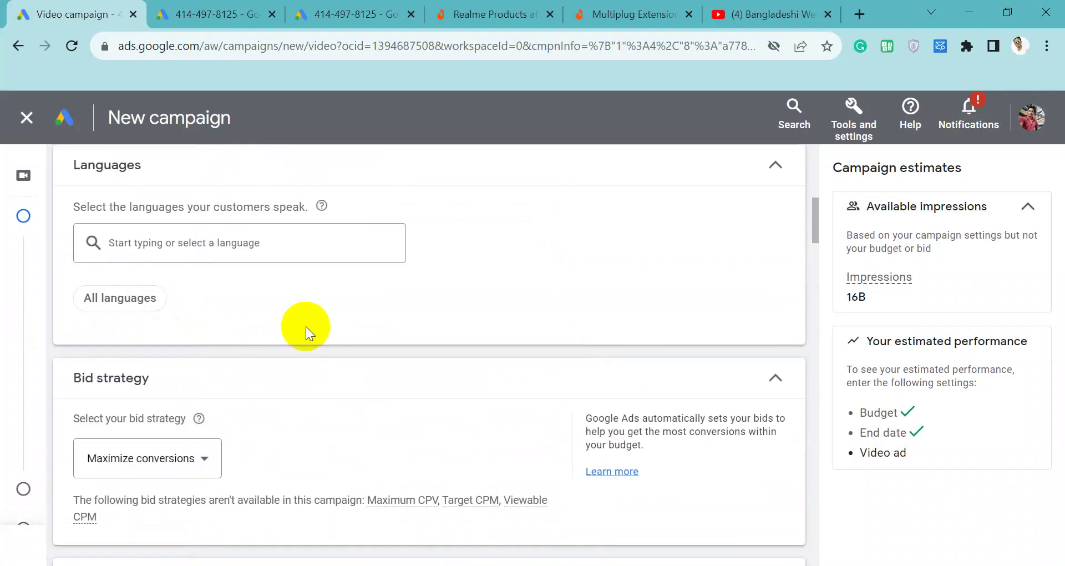
# Review the impressions cap and views cap values together in the Frequency capping settings.
pyautogui.scroll(-20, 311, 391)
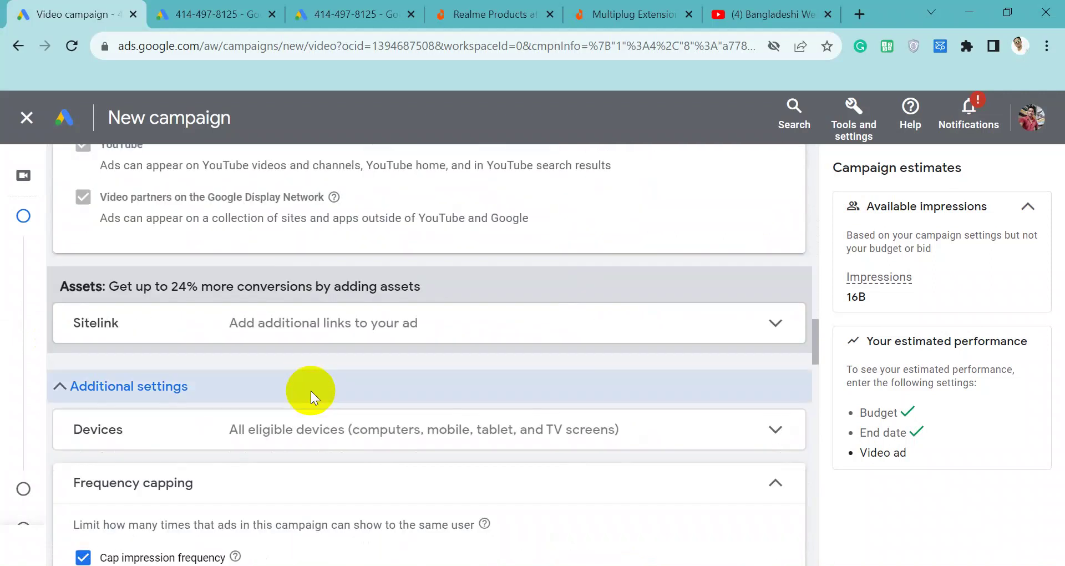
pyautogui.click(97, 448)
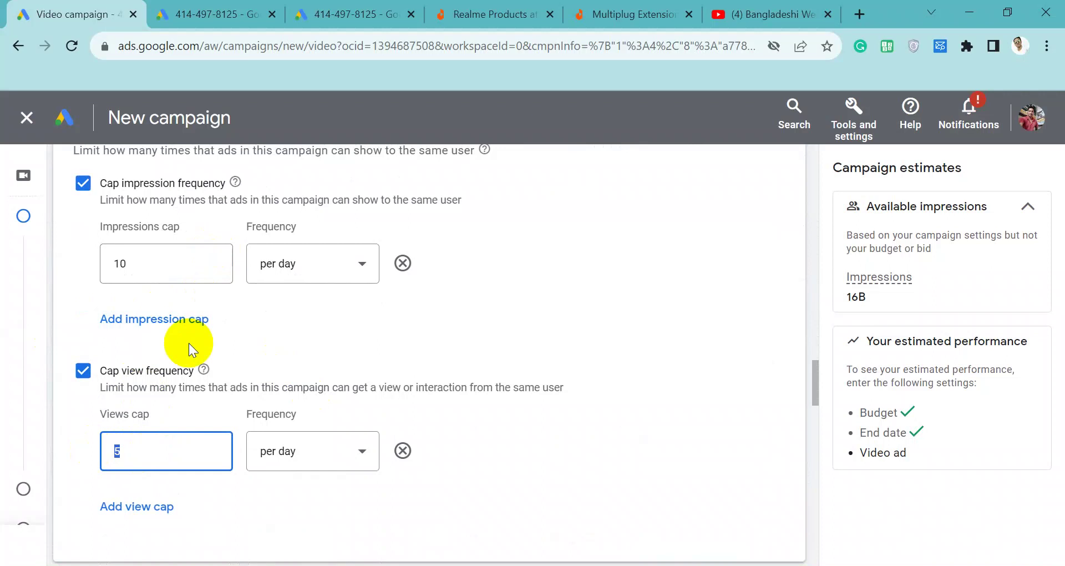
pyautogui.click(150, 454)
pyautogui.moveTo(150, 454); pyautogui.dragTo(100, 455)
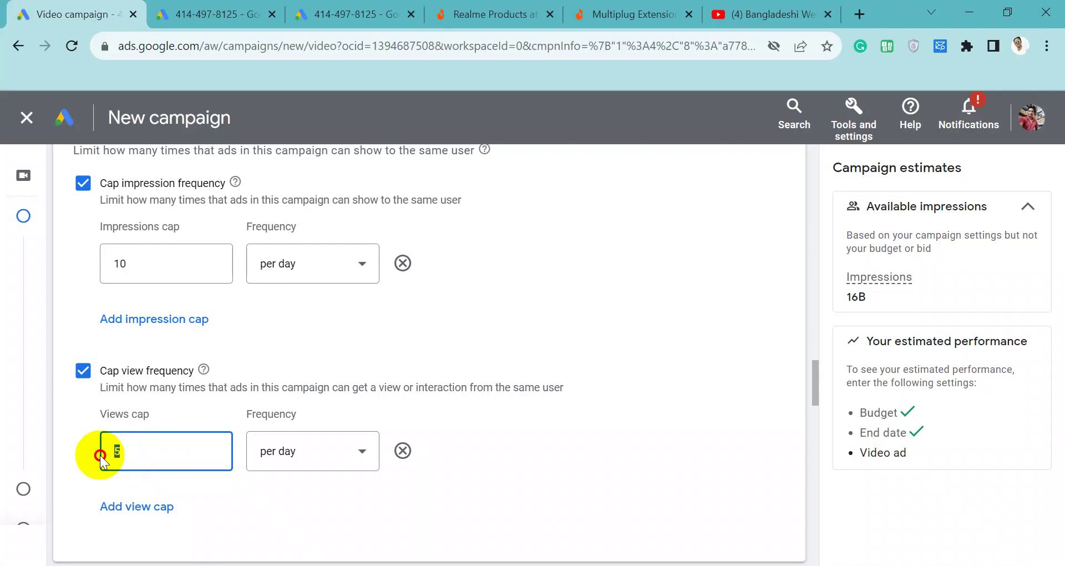
pyautogui.click(135, 454)
pyautogui.doubleClick(122, 265)
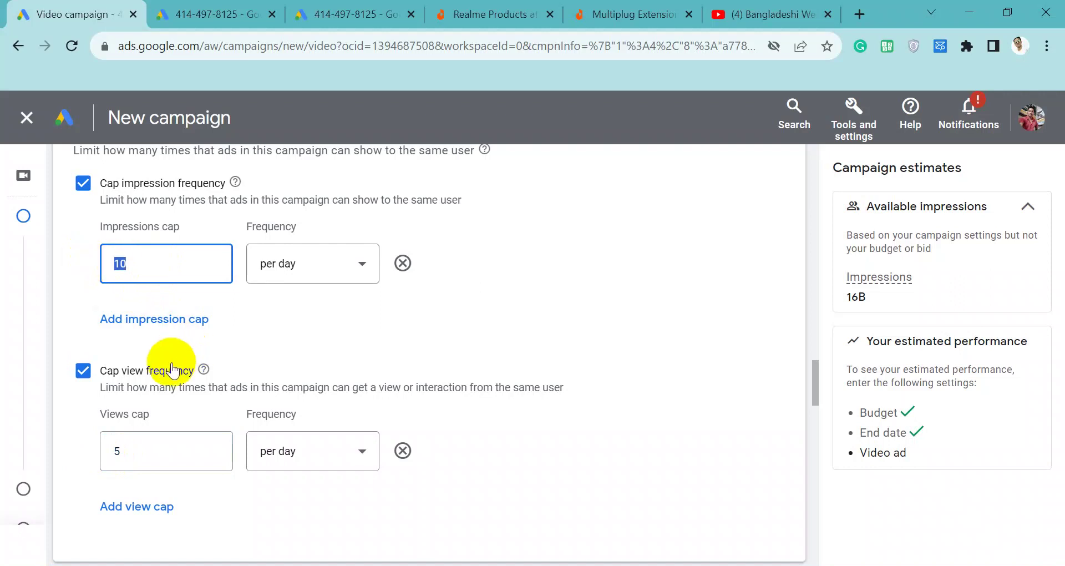
# Expand the Ad schedule settings and examine the days and hours in which ads run.
pyautogui.scroll(-5, 175, 360)
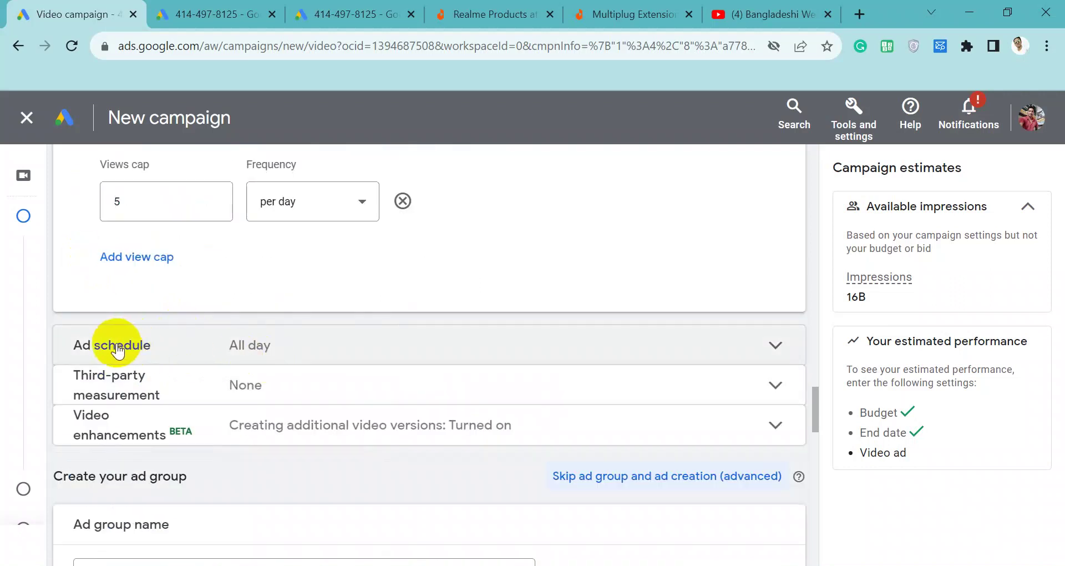
pyautogui.click(259, 351)
pyautogui.scroll(-4, 271, 384)
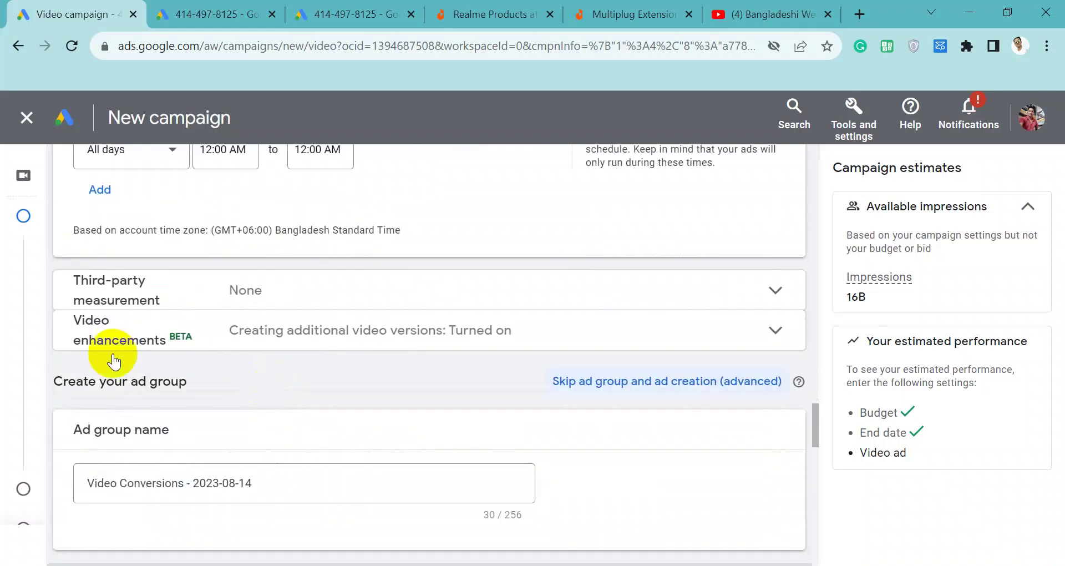
# Examine the vendor notes under Third-party measurement and the Video enhancements option for additional videos, collapsing each section after reading.
pyautogui.click(286, 299)
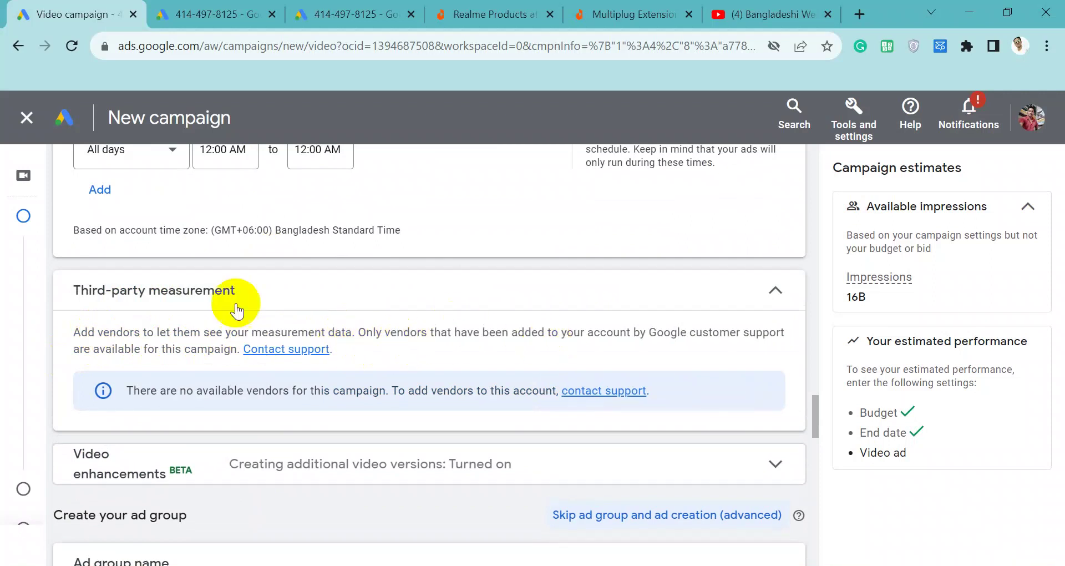
pyautogui.doubleClick(122, 332)
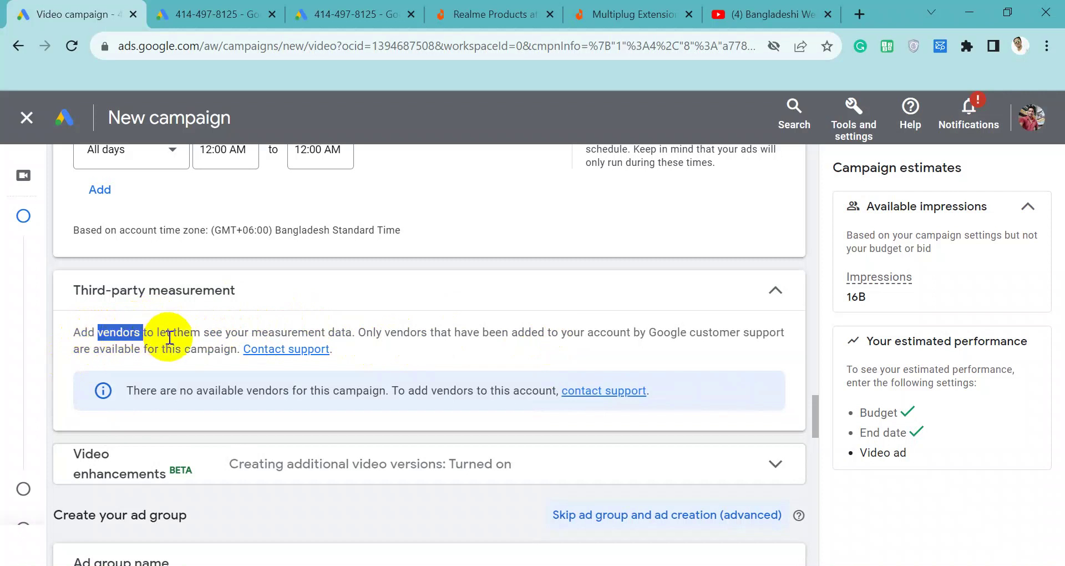
pyautogui.moveTo(358, 335); pyautogui.dragTo(242, 332)
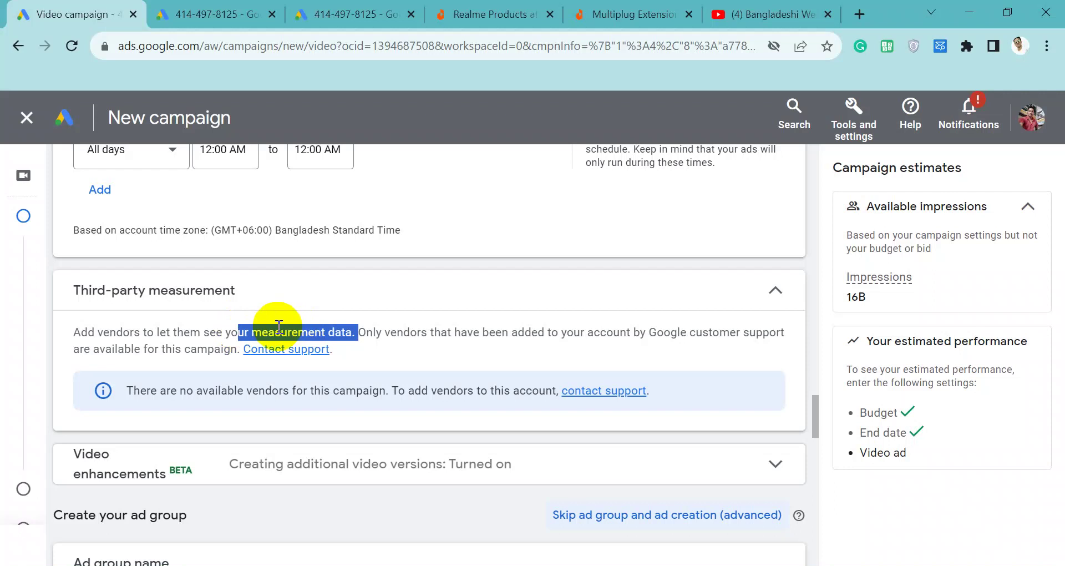
pyautogui.click(339, 332)
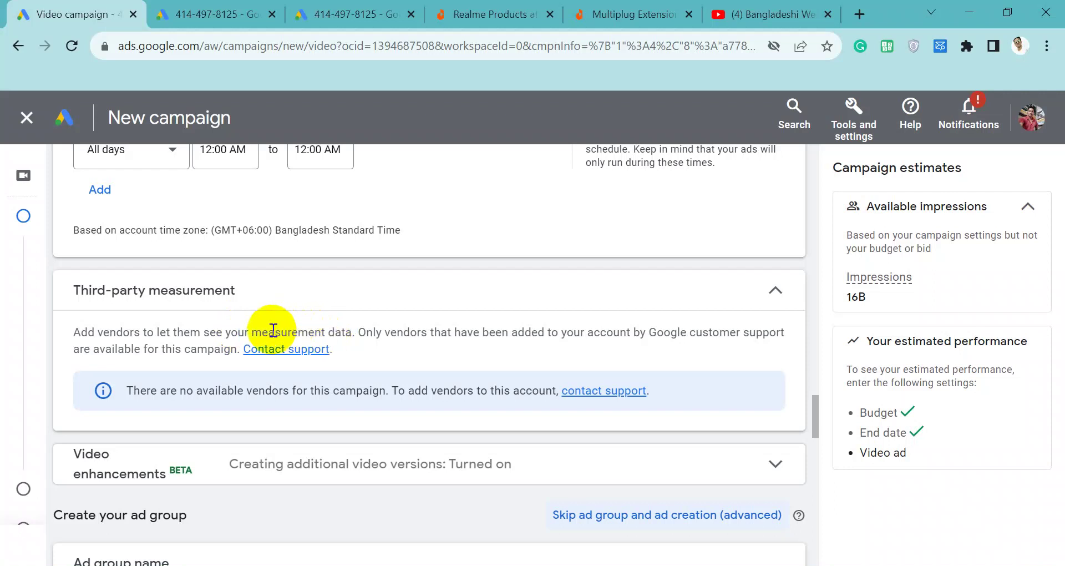
pyautogui.moveTo(257, 325); pyautogui.dragTo(351, 332)
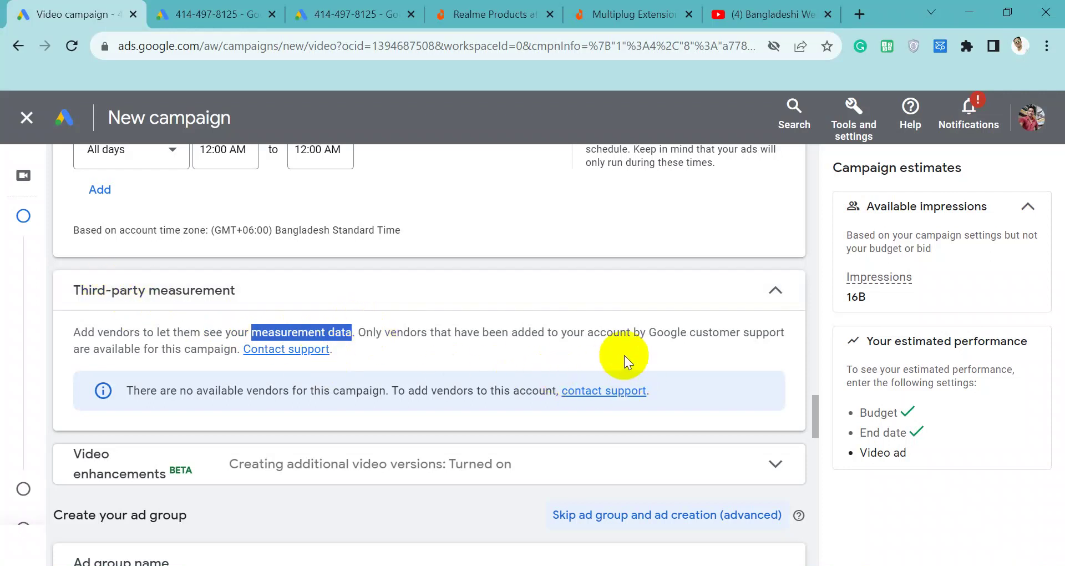
pyautogui.click(680, 307)
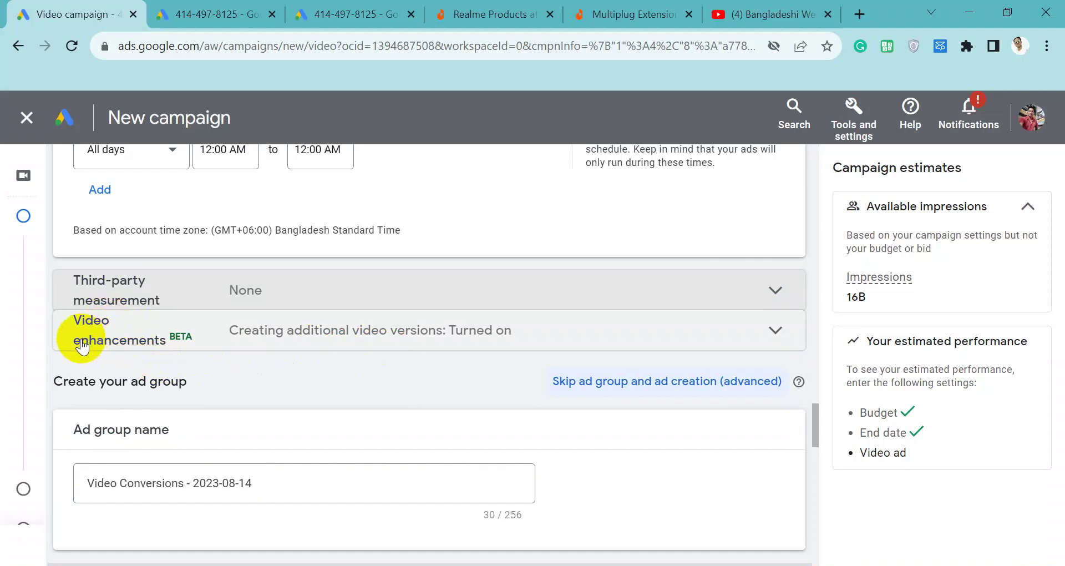
pyautogui.click(653, 339)
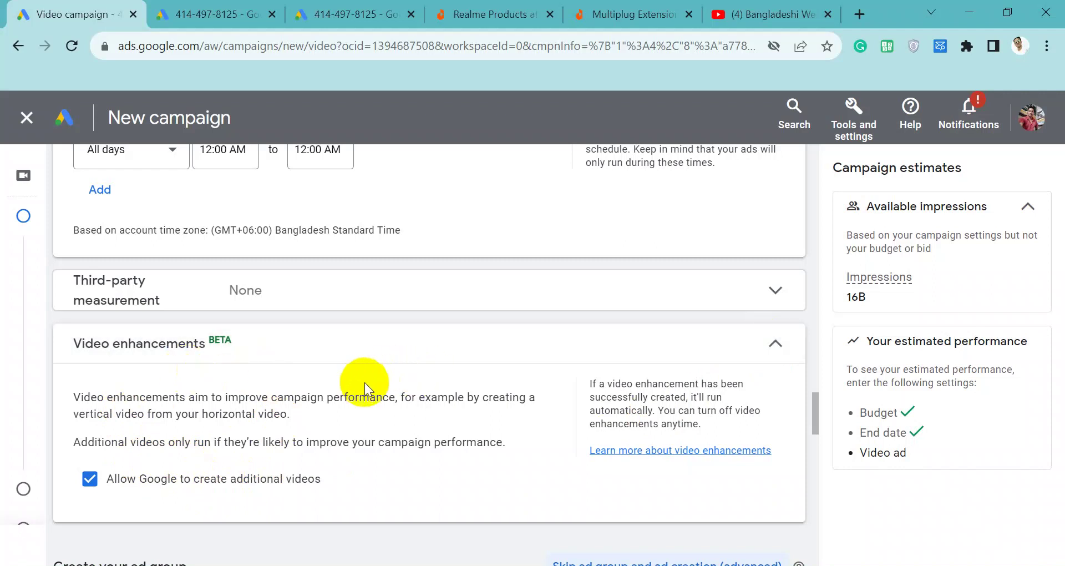
pyautogui.click(319, 350)
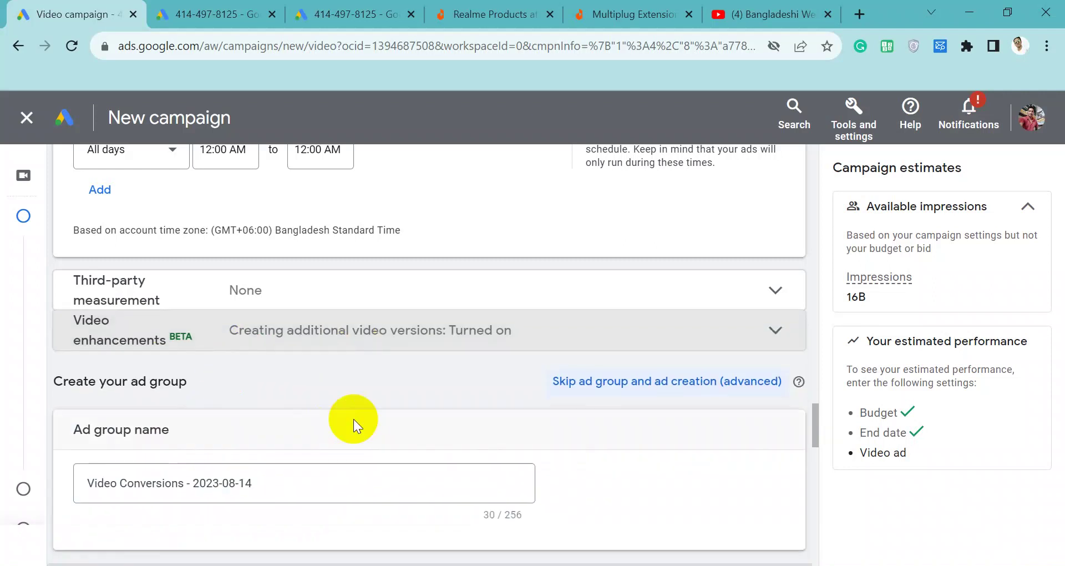
# Examine the ad group's Audience and Optimized targeting sections and expand its Advanced settings.
pyautogui.scroll(-2, 294, 413)
pyautogui.scroll(-3, 339, 397)
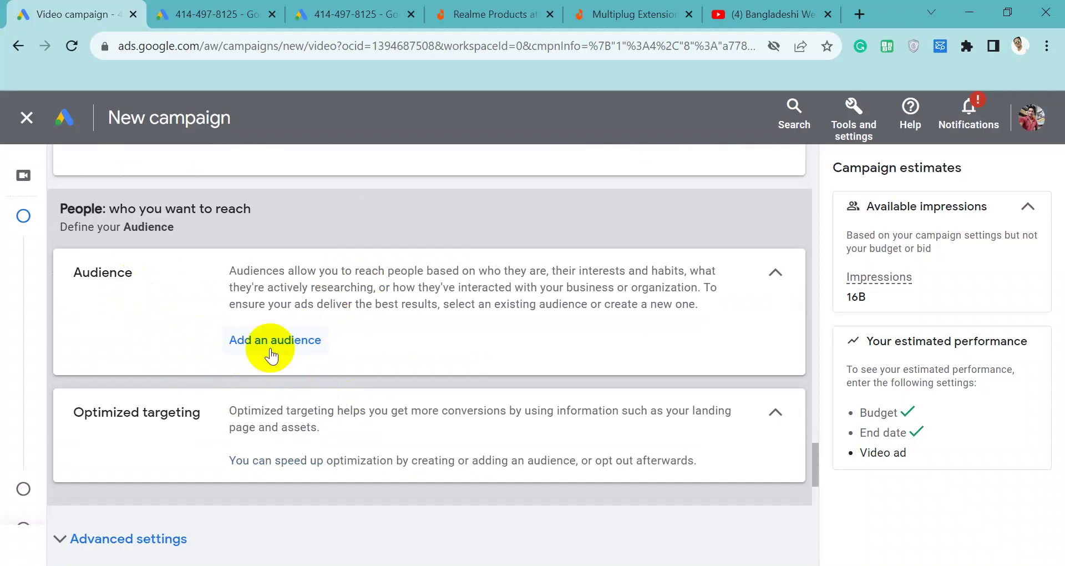
pyautogui.scroll(-2, 232, 438)
pyautogui.scroll(-2, 431, 310)
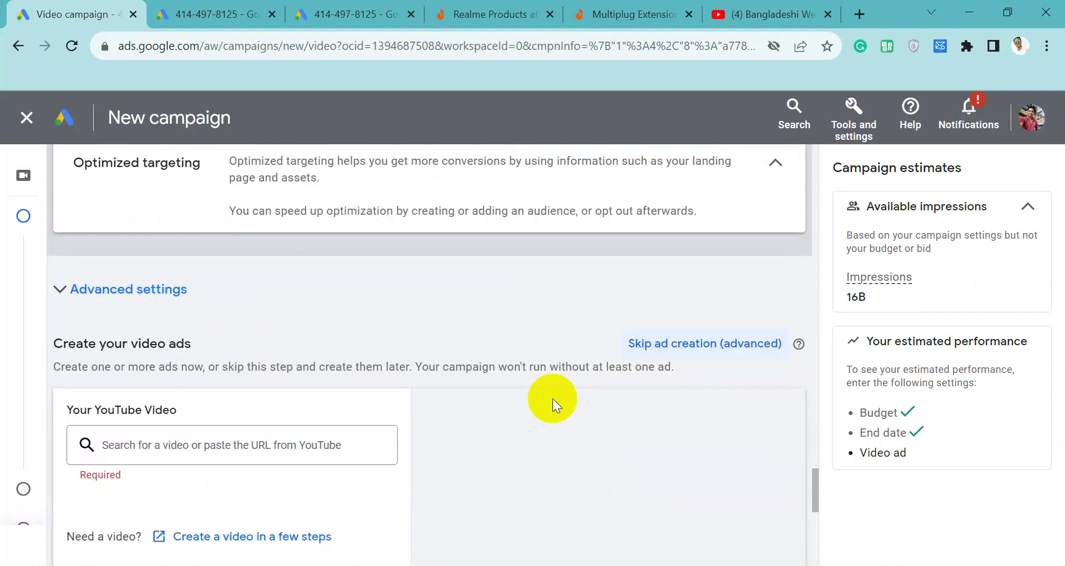
pyautogui.click(118, 300)
pyautogui.scroll(-4, 219, 380)
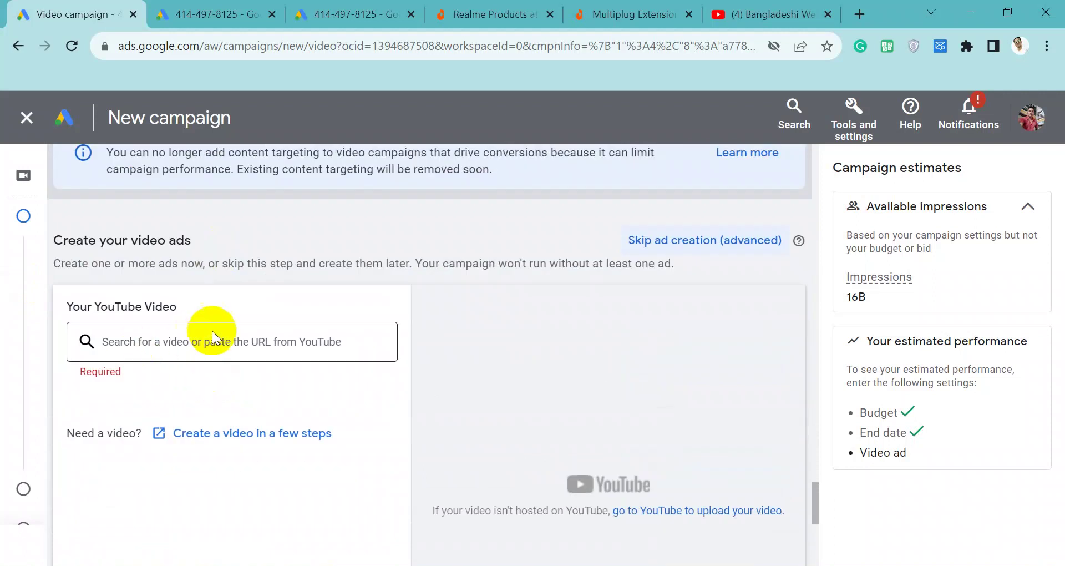
# Switch to the YouTube page of the Bangladeshi wedding video and copy its URL for the ad.
pyautogui.moveTo(84, 240); pyautogui.dragTo(194, 240)
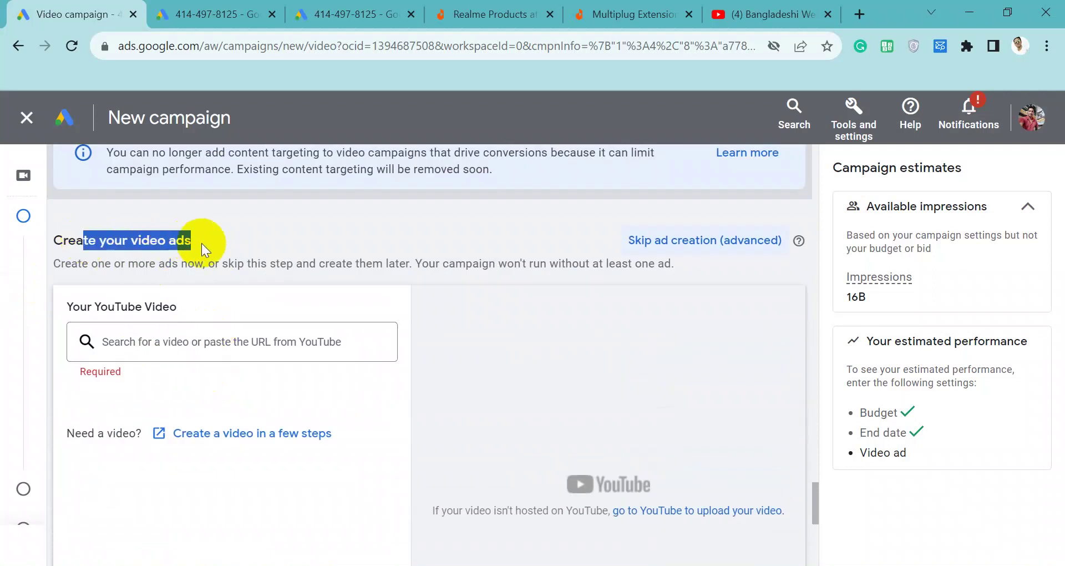
pyautogui.scroll(-2, 342, 292)
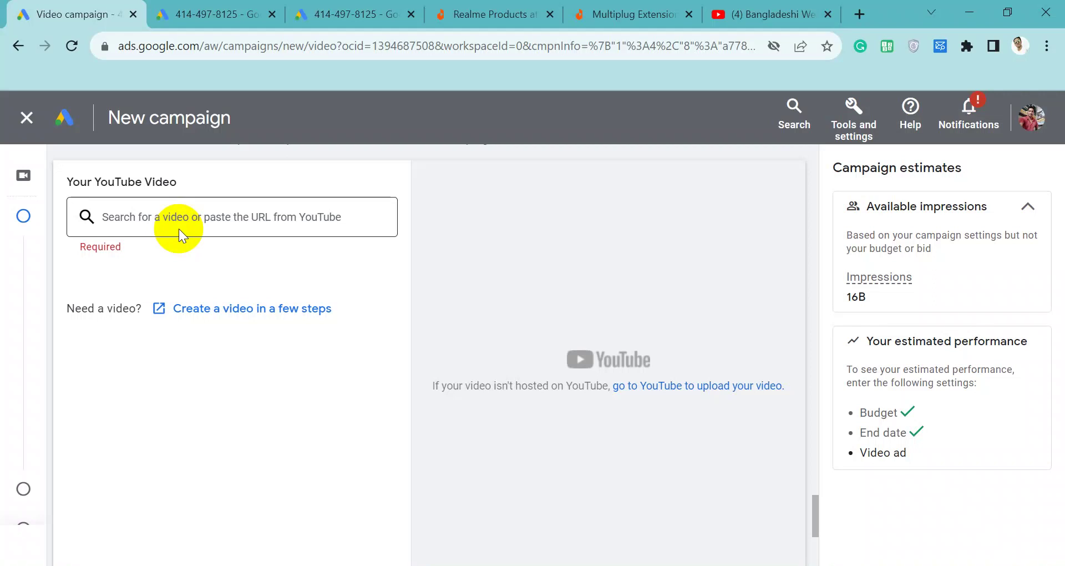
pyautogui.click(139, 222)
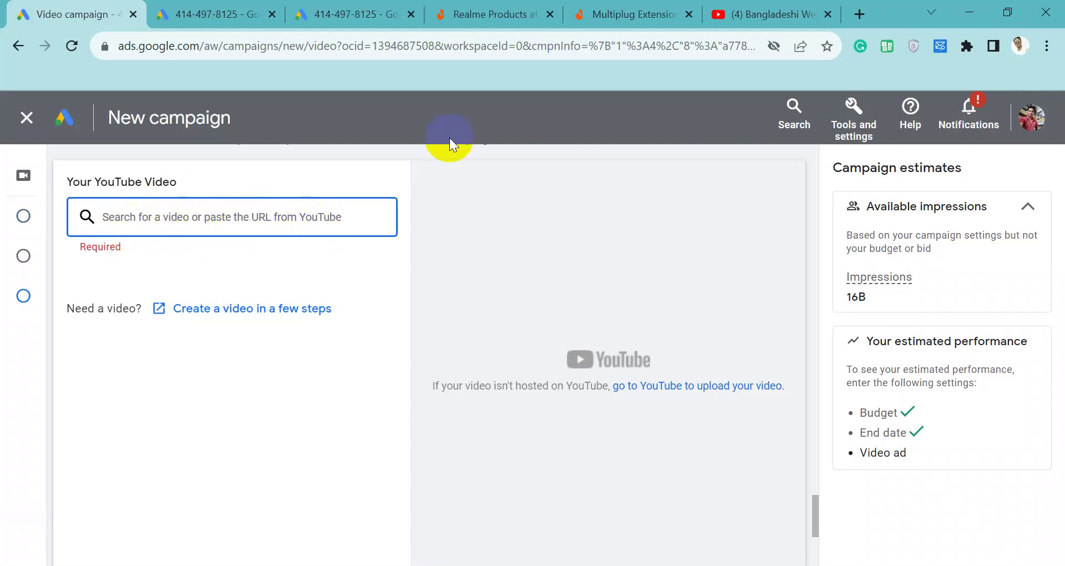
pyautogui.click(743, 14)
pyautogui.click(433, 43)
pyautogui.hotkey('ctrl', 'c')
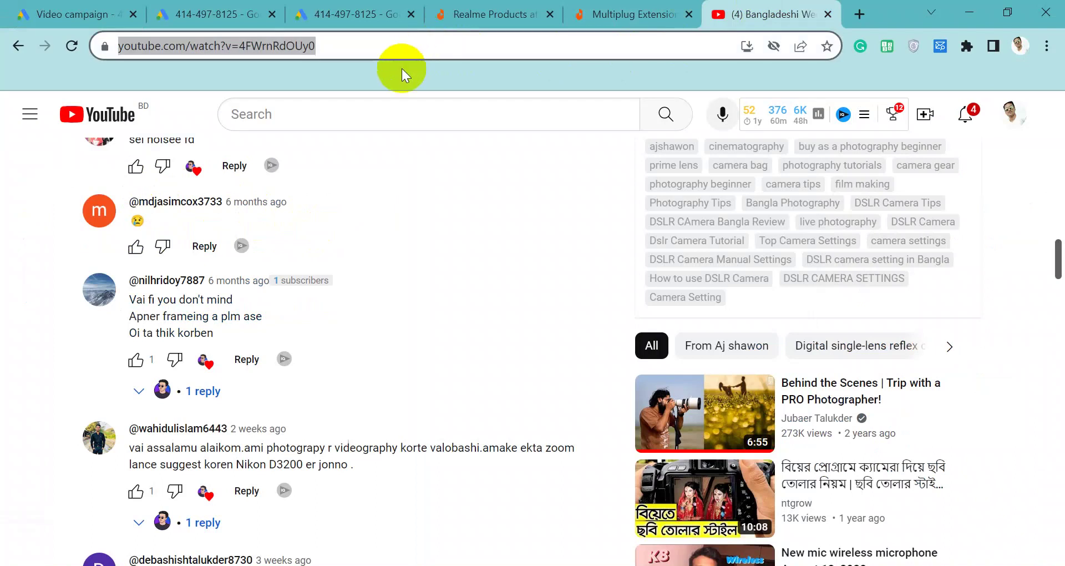
pyautogui.click(484, 12)
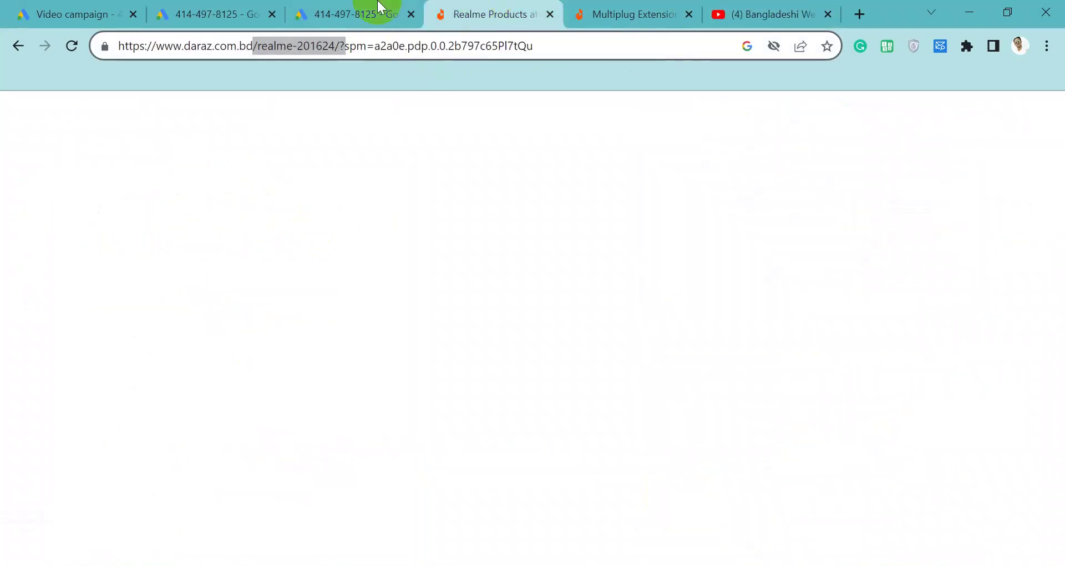
pyautogui.click(216, 7)
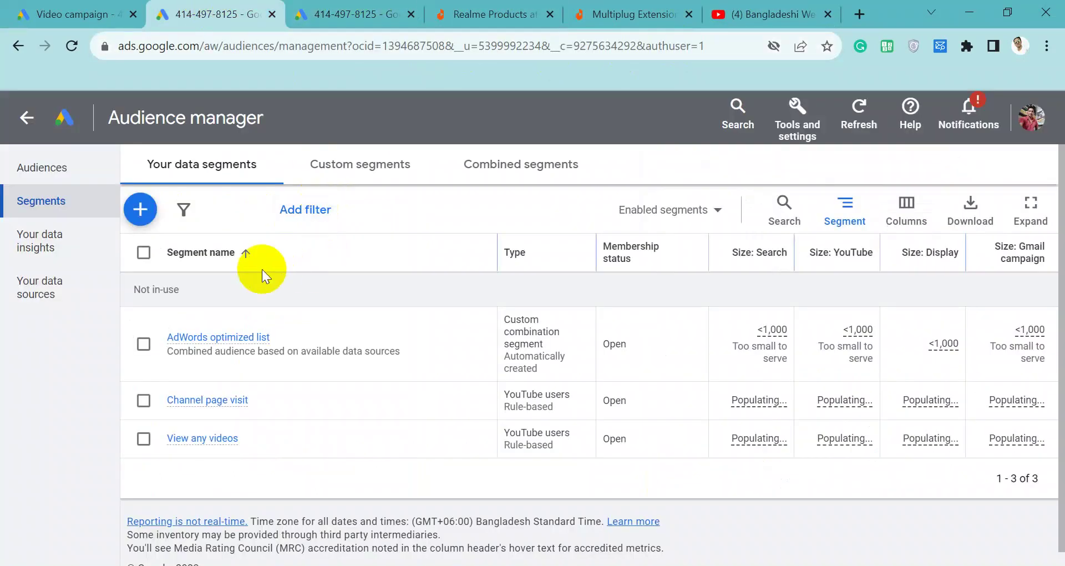
pyautogui.click(88, 6)
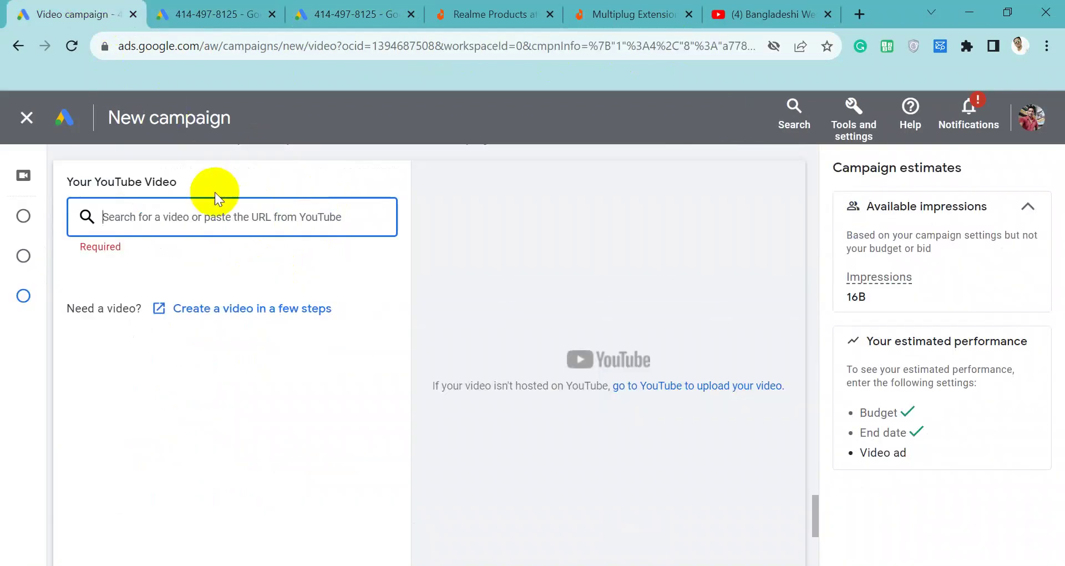
pyautogui.hotkey('ctrl', 'v')
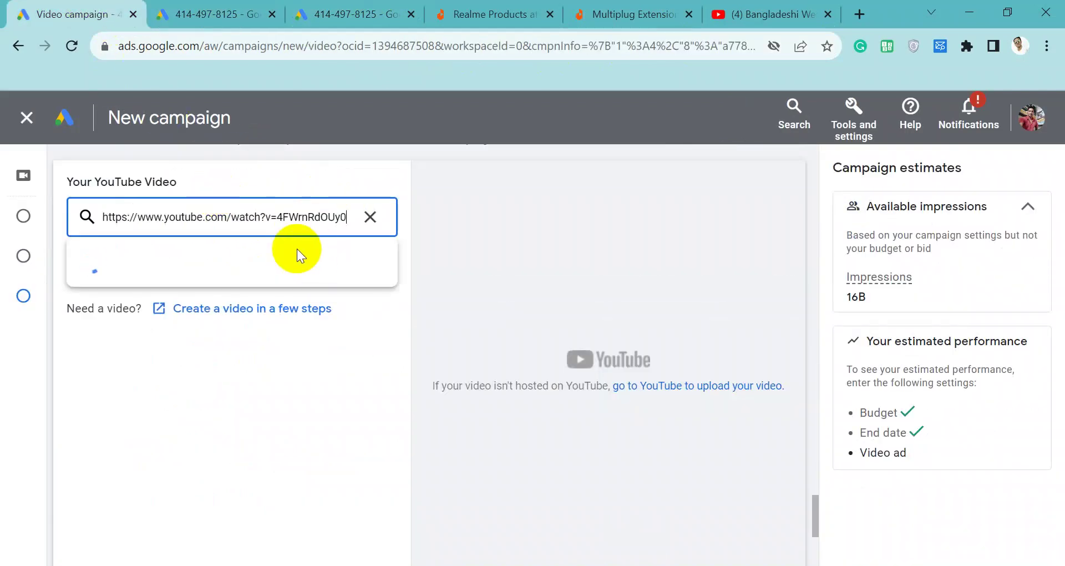
pyautogui.click(297, 248)
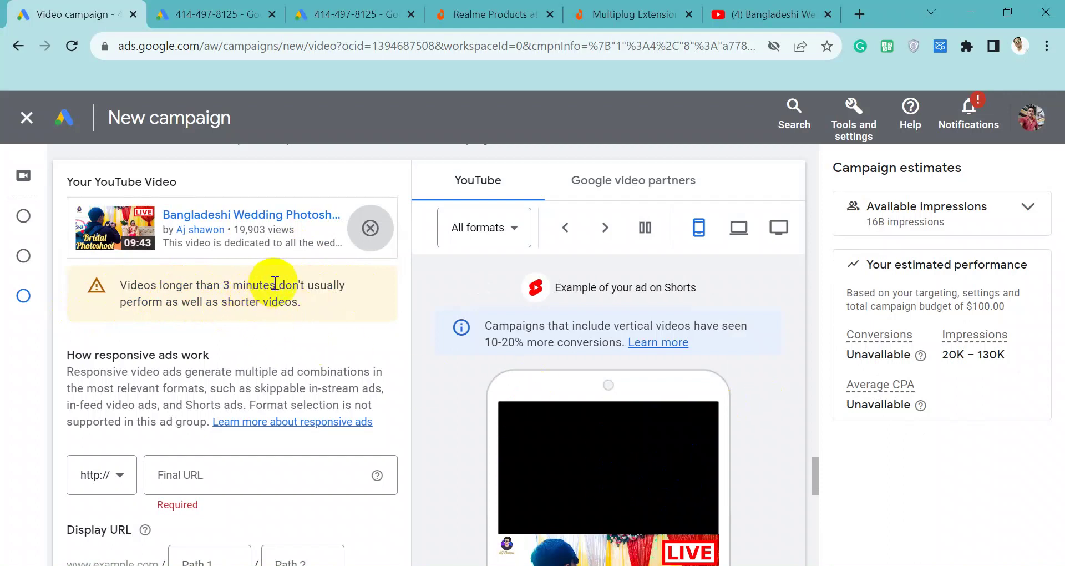
pyautogui.moveTo(275, 285); pyautogui.dragTo(220, 284)
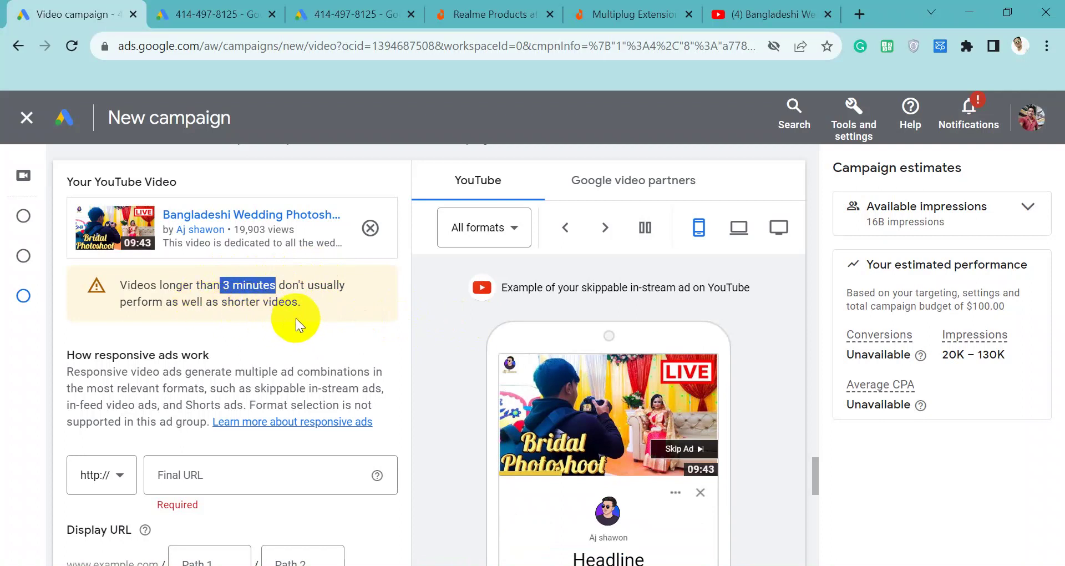
pyautogui.scroll(-2, 295, 318)
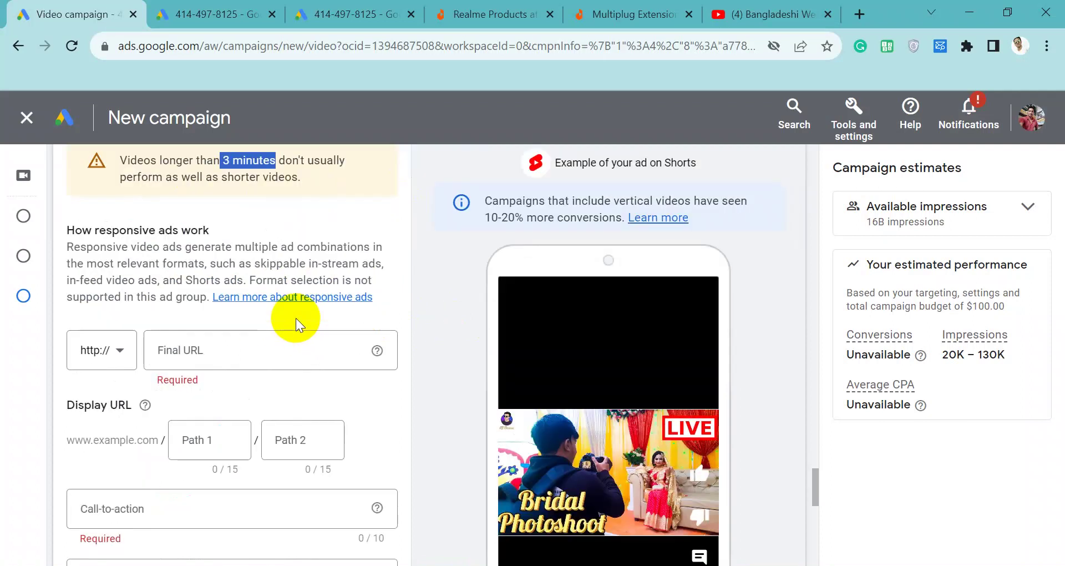
pyautogui.click(224, 356)
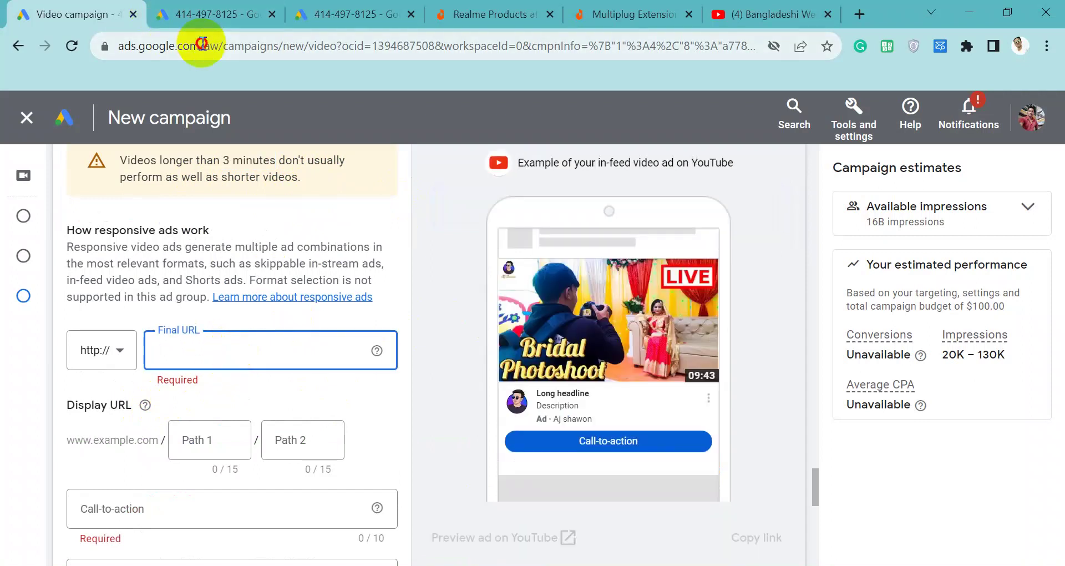
pyautogui.moveTo(201, 44); pyautogui.dragTo(118, 34)
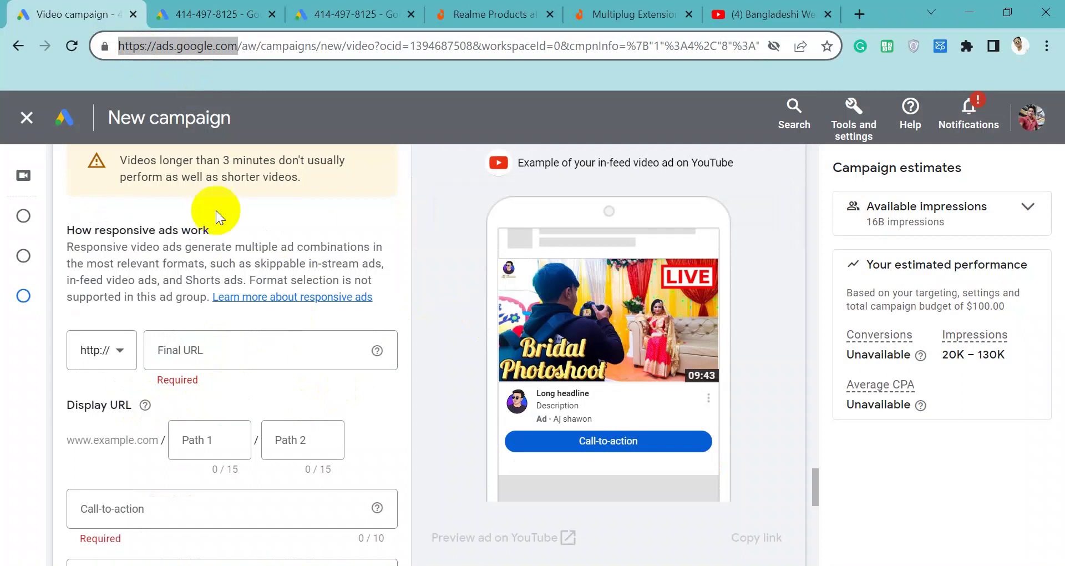
pyautogui.click(177, 344)
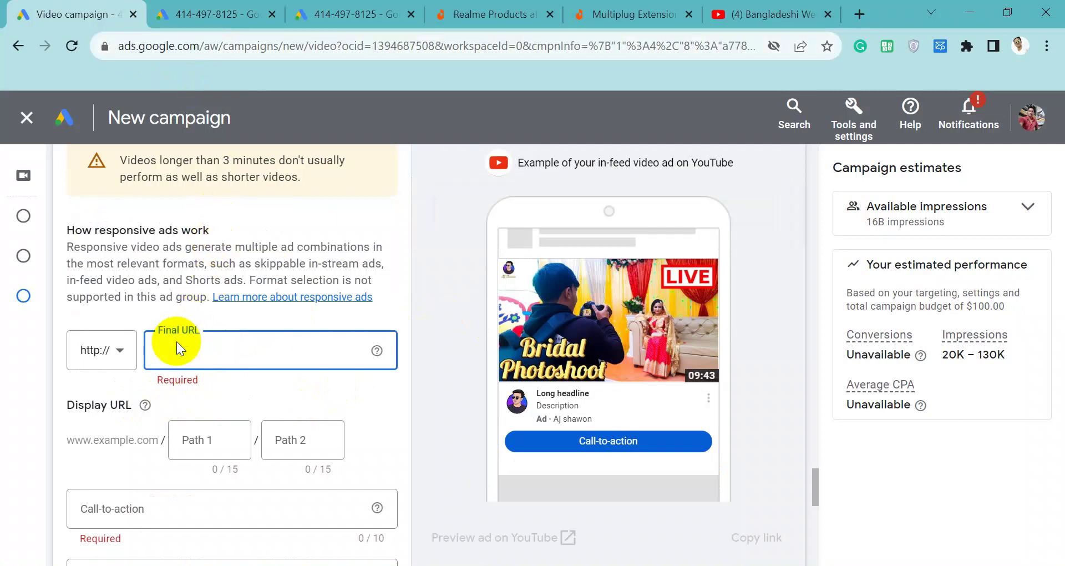
pyautogui.write('ads.google.com/')
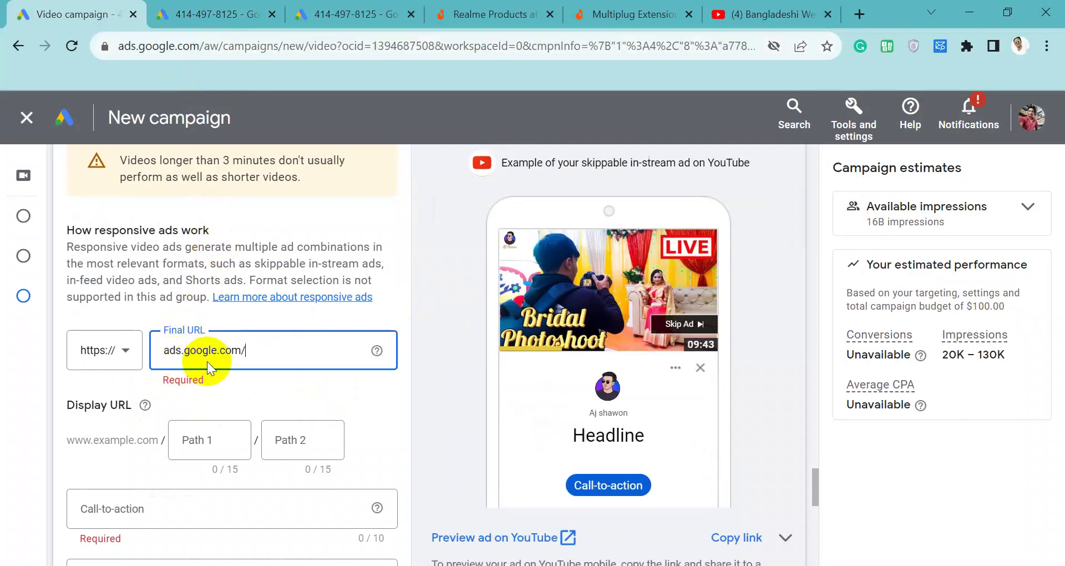
# Enter "rtyertyrtyertyerty b ewy" as the ad's headline, leaving the display URL paths empty.
pyautogui.scroll(-2, 167, 408)
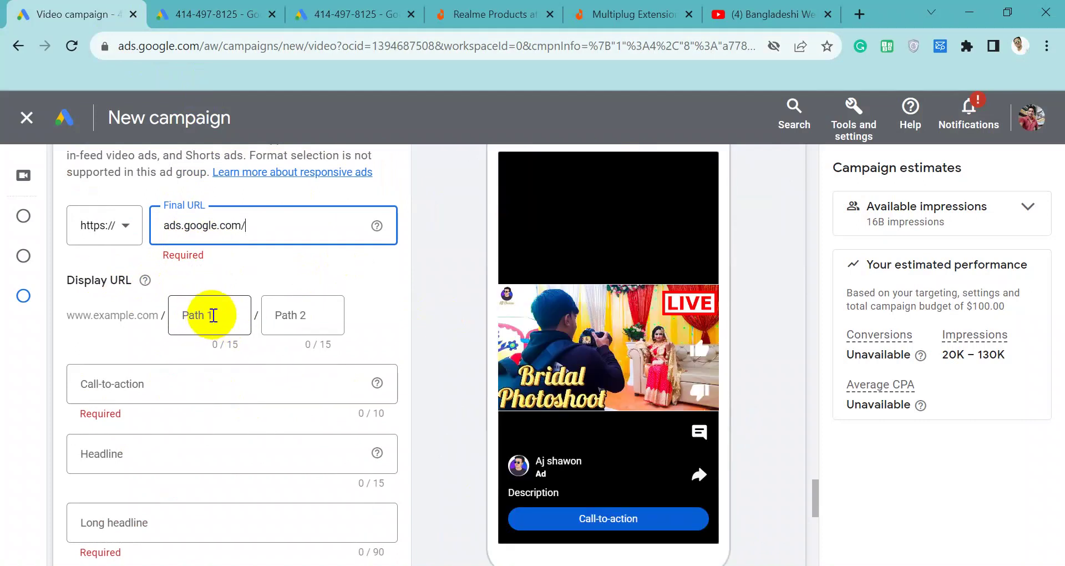
pyautogui.click(212, 315)
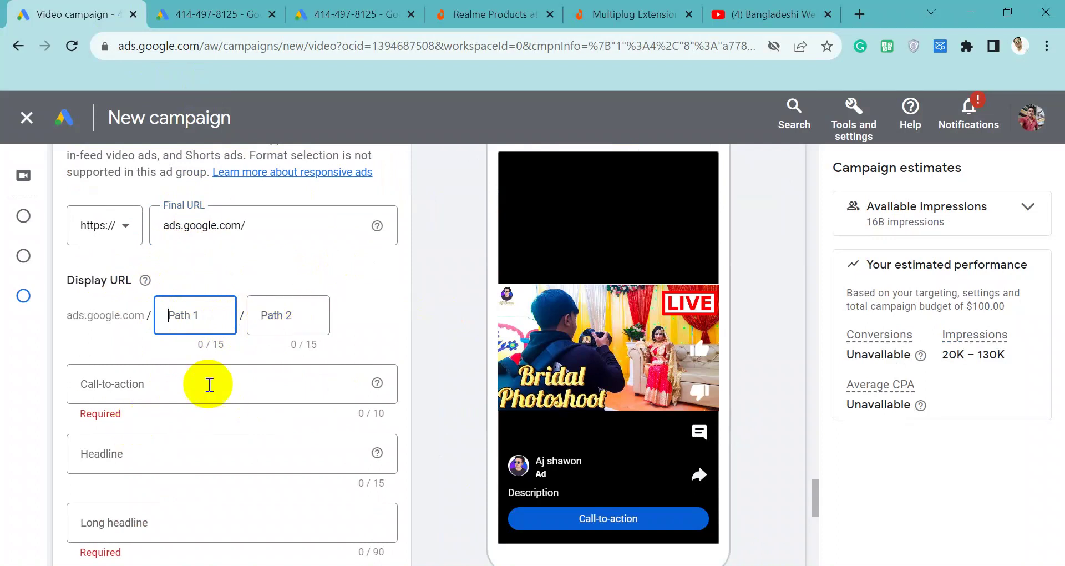
pyautogui.scroll(-2, 175, 399)
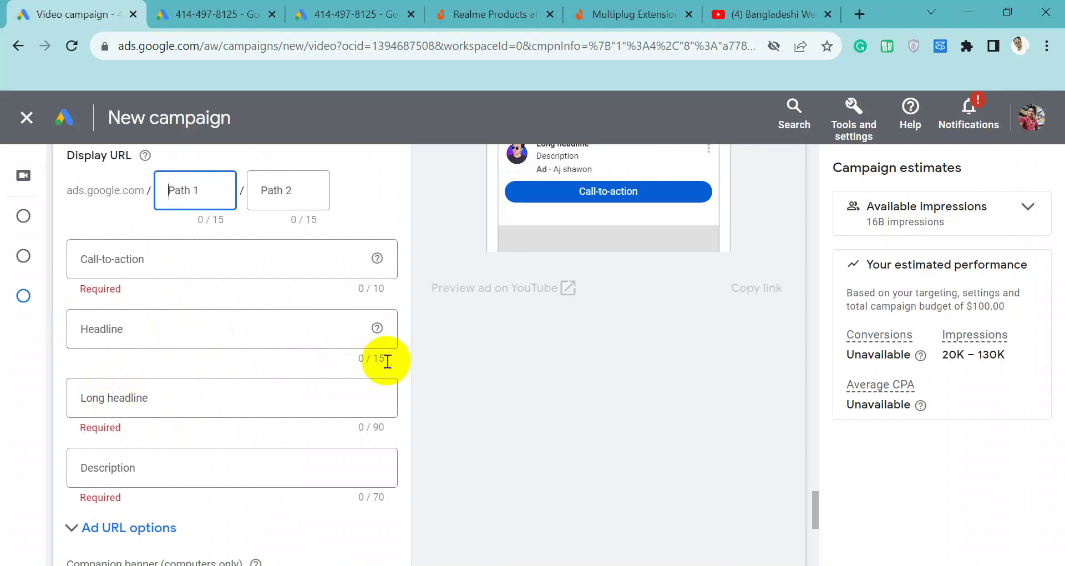
pyautogui.click(172, 324)
pyautogui.write('rty')
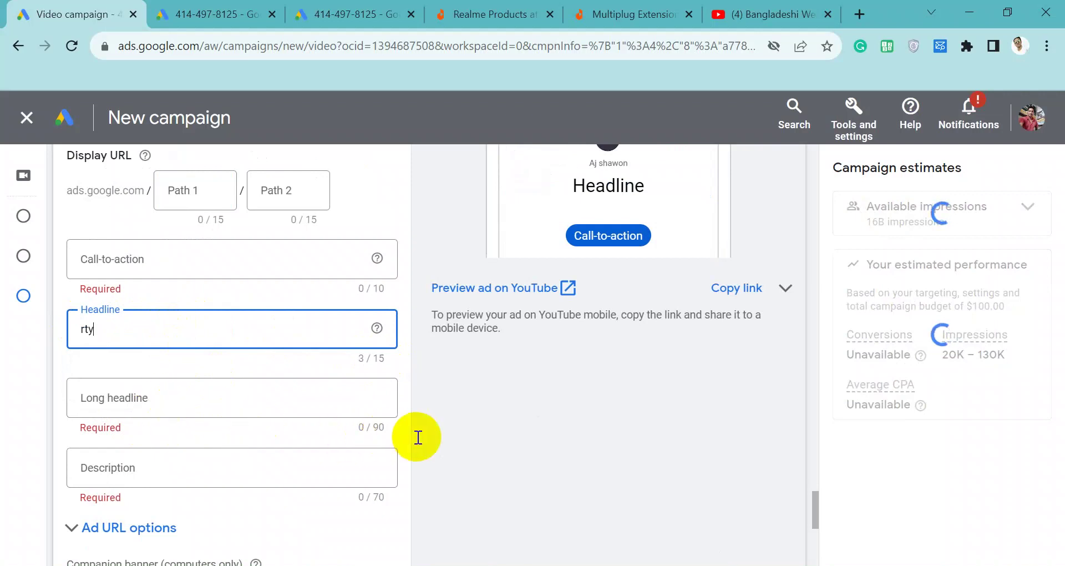
pyautogui.write('ertyrtyertyerty b  ewy')
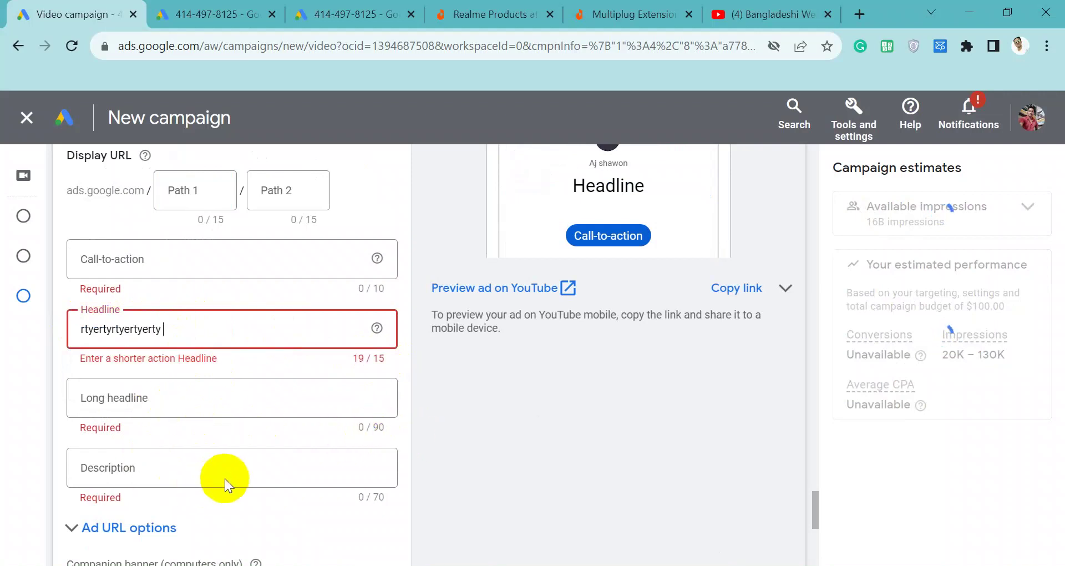
# Try to create the campaign with the companion banner left on autogenerate and the ad name Ad #1.
pyautogui.scroll(-2, 213, 482)
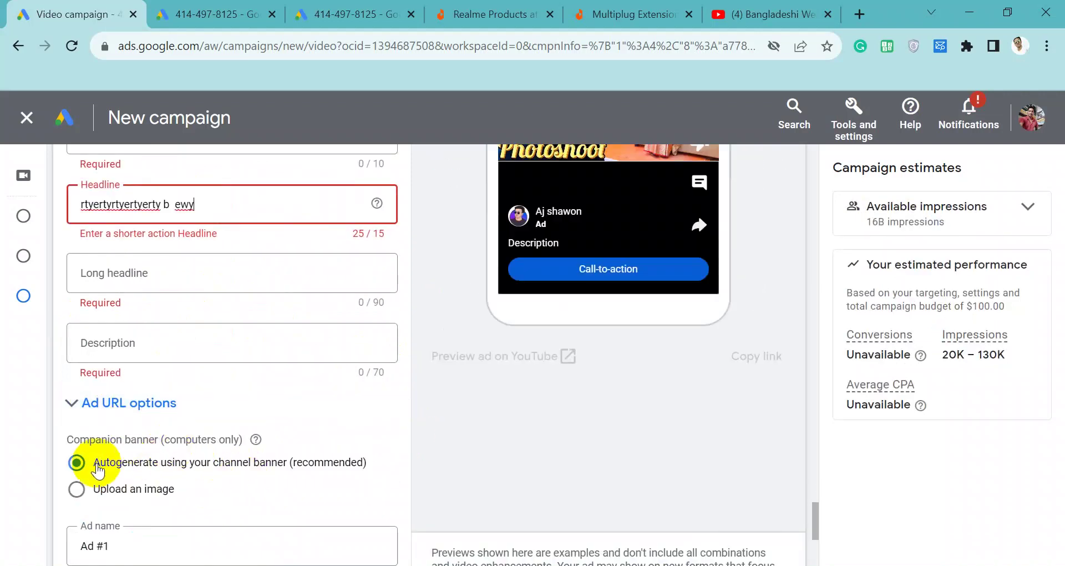
pyautogui.scroll(-4, 190, 458)
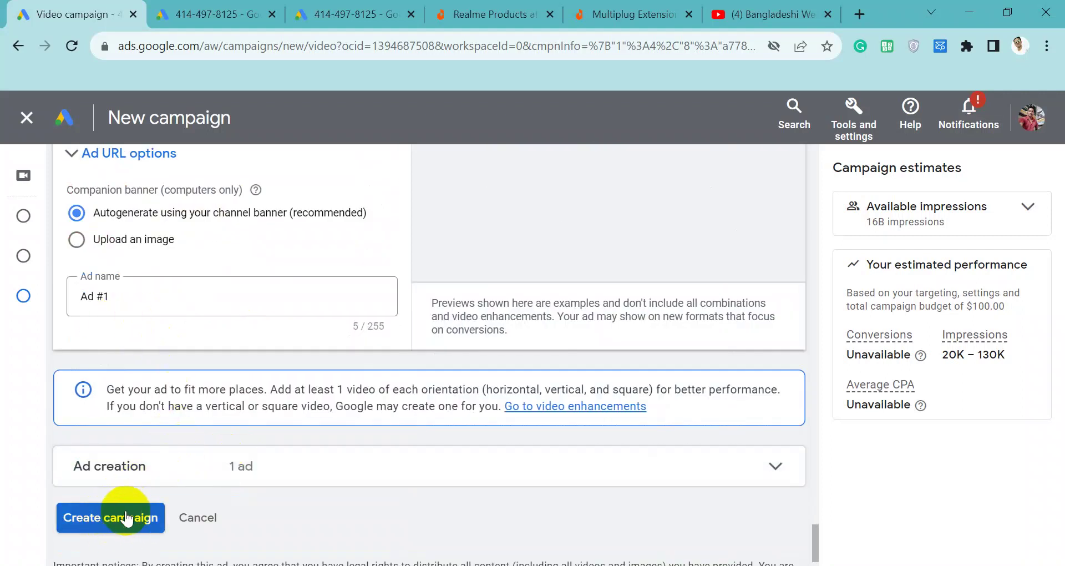
pyautogui.click(120, 519)
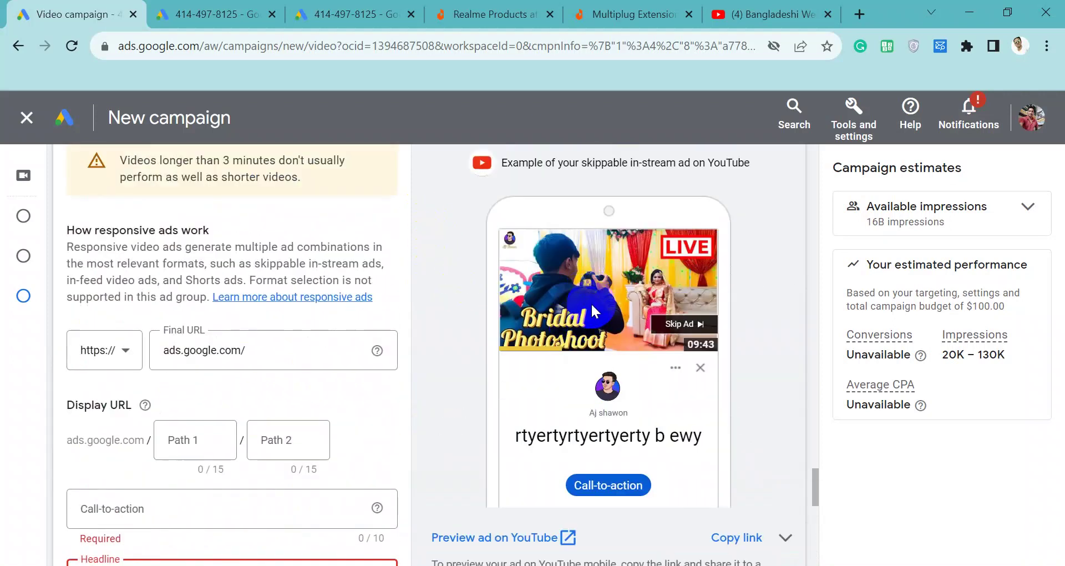
pyautogui.click(679, 324)
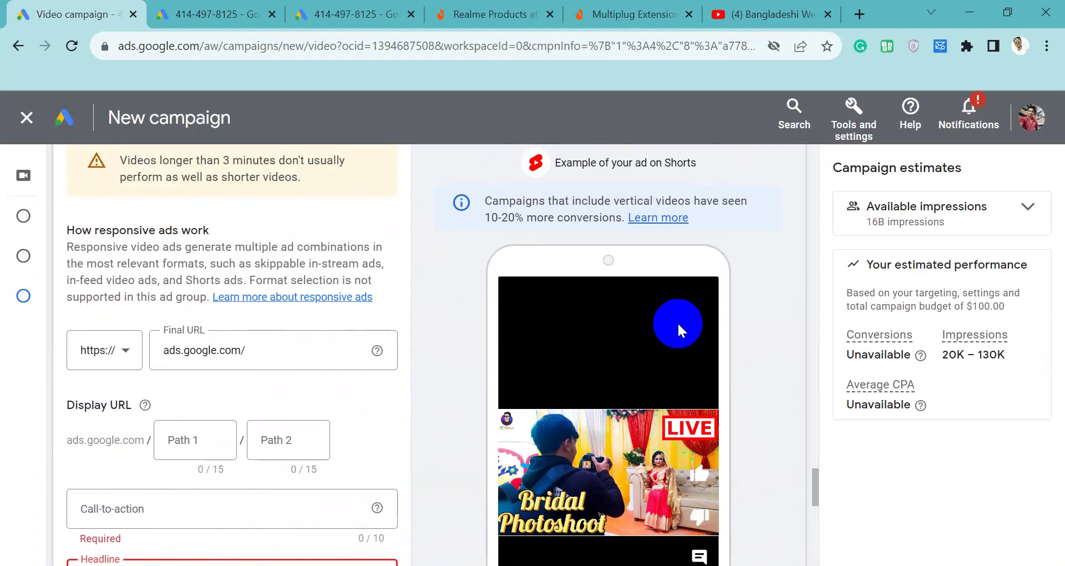
pyautogui.scroll(-2, 678, 321)
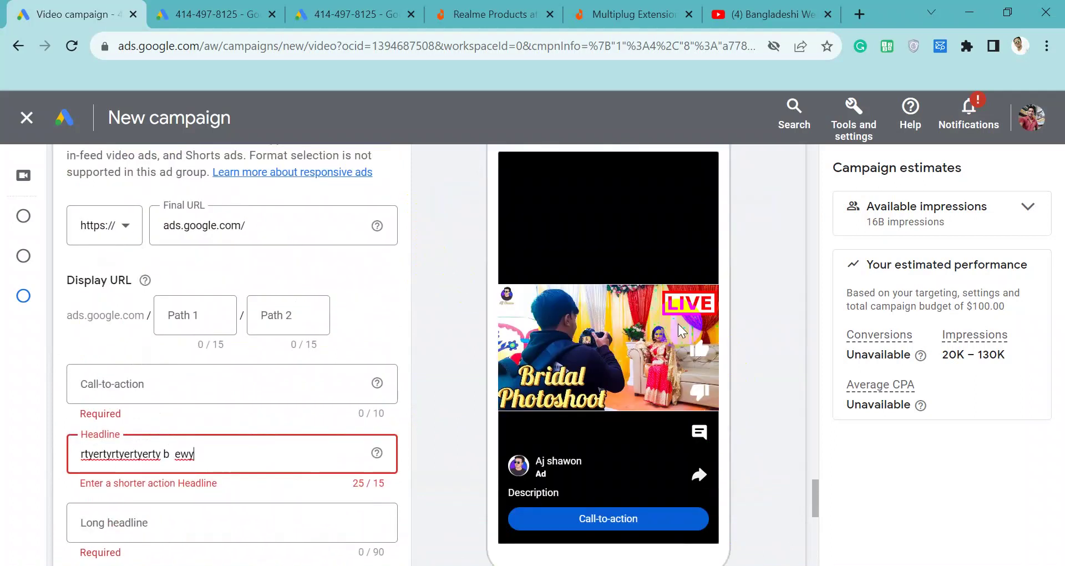
pyautogui.click(678, 324)
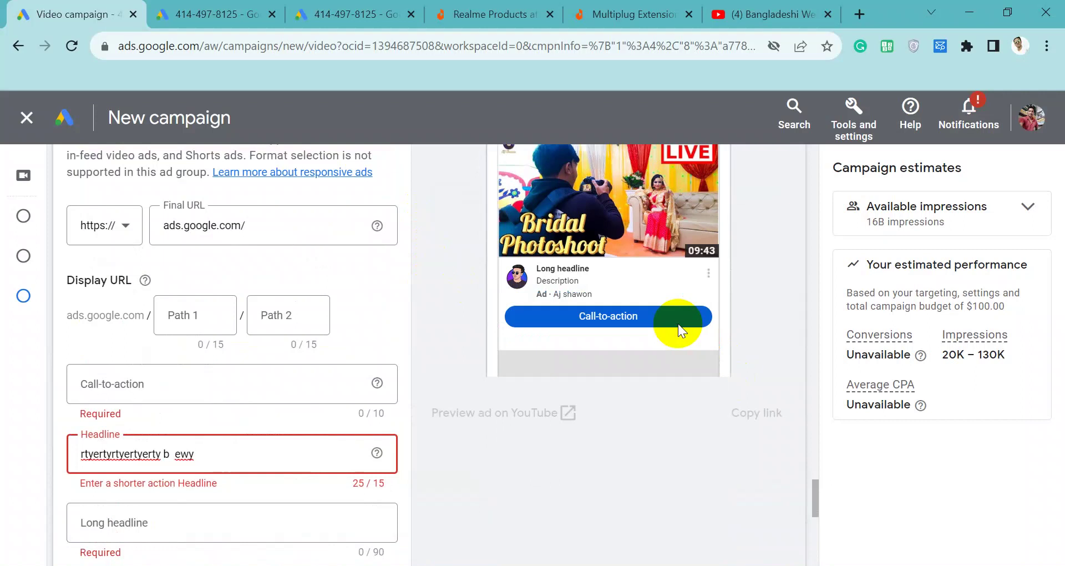
# Search Google for "youtube ads types" in a new browser tab.
pyautogui.click(870, 10)
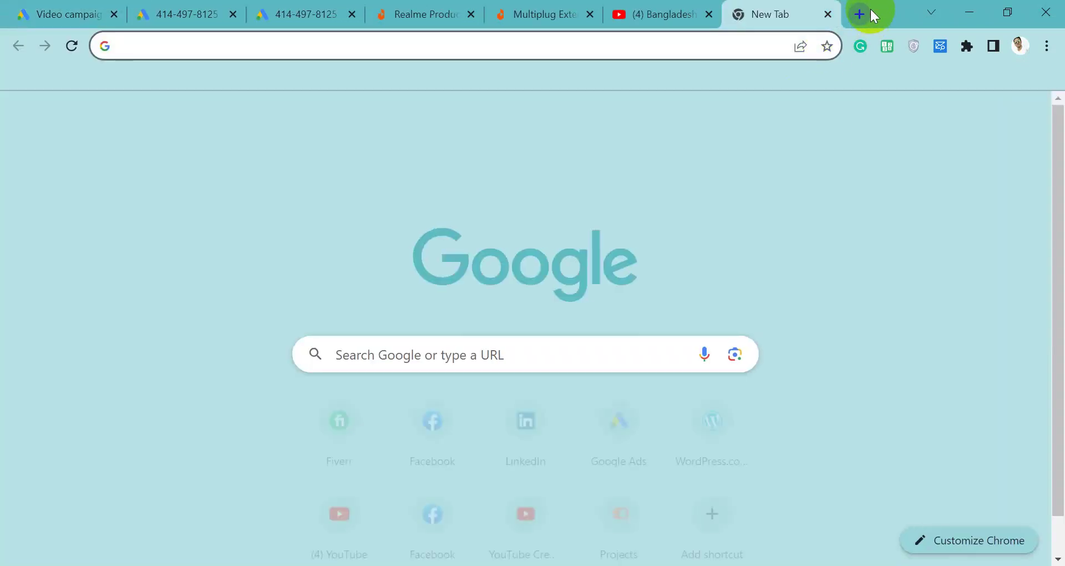
pyautogui.write('you')
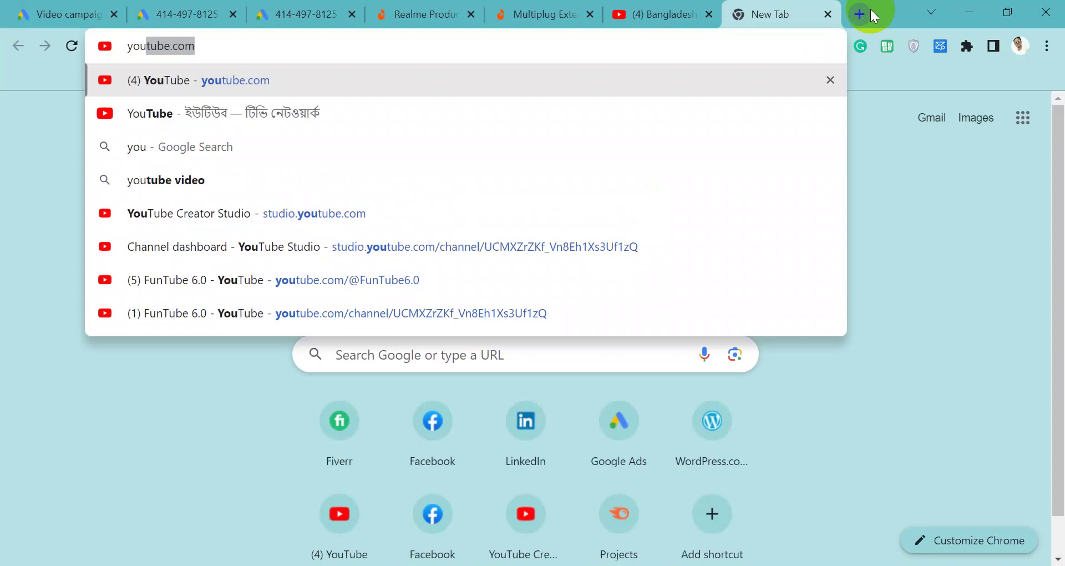
pyautogui.write('tube ads ')
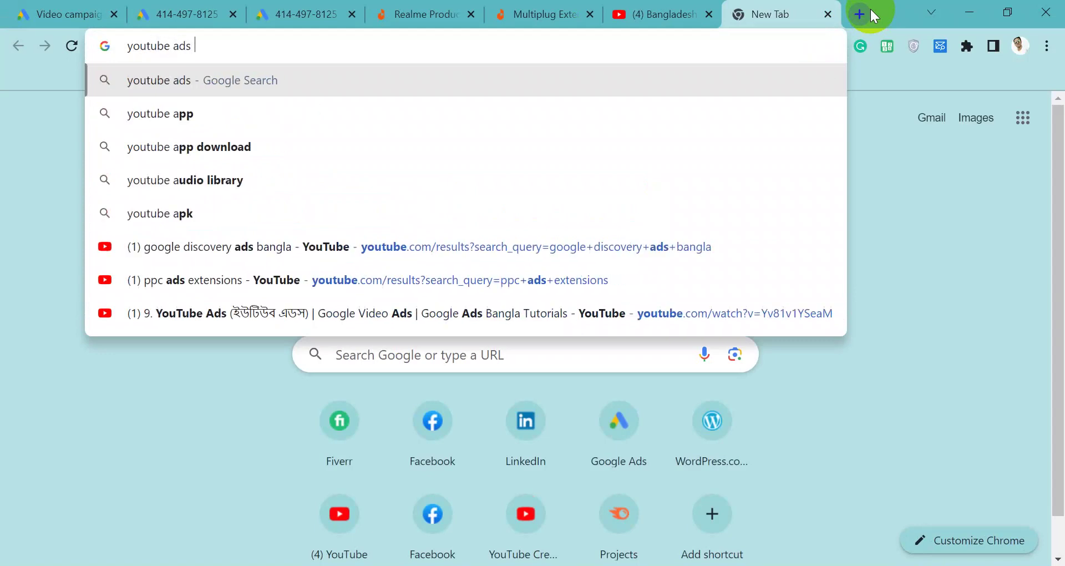
pyautogui.write('types')
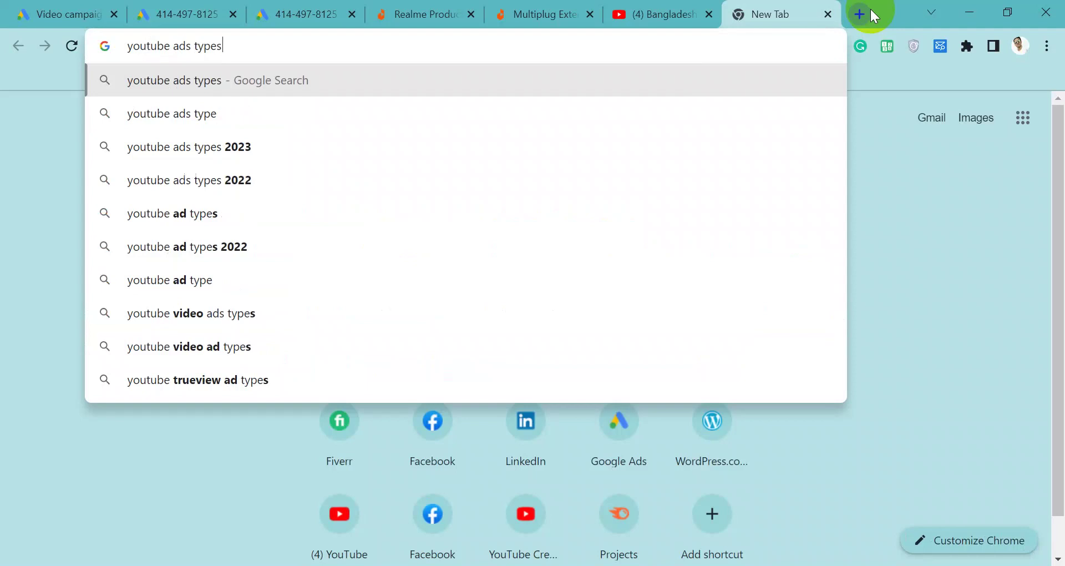
pyautogui.press('Return')
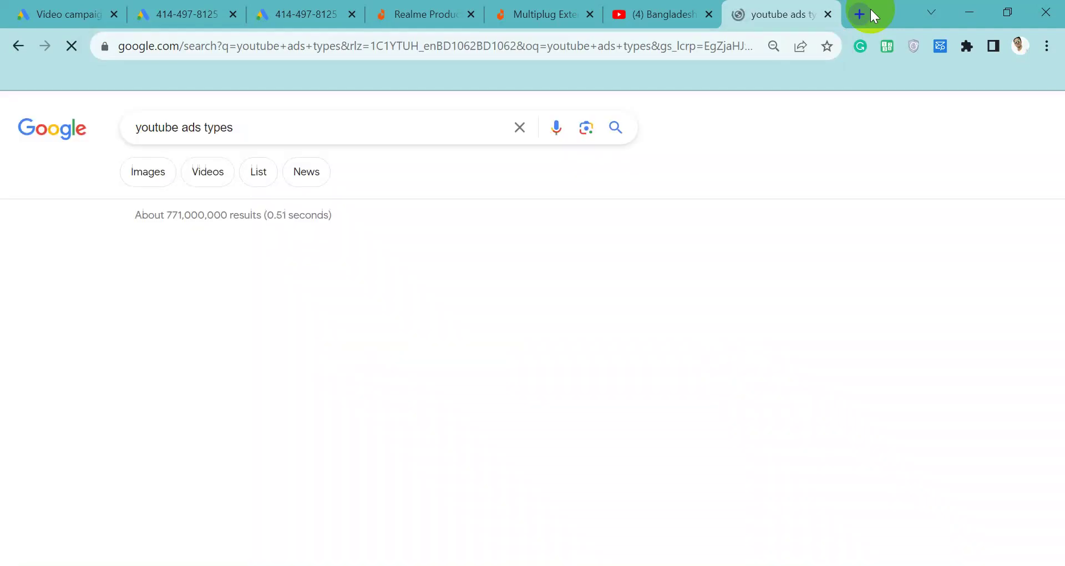
# Open the HubSpot YouTube ads guide and the YouTube Help page about video ad formats in separate background tabs.
pyautogui.scroll(-8, 614, 135)
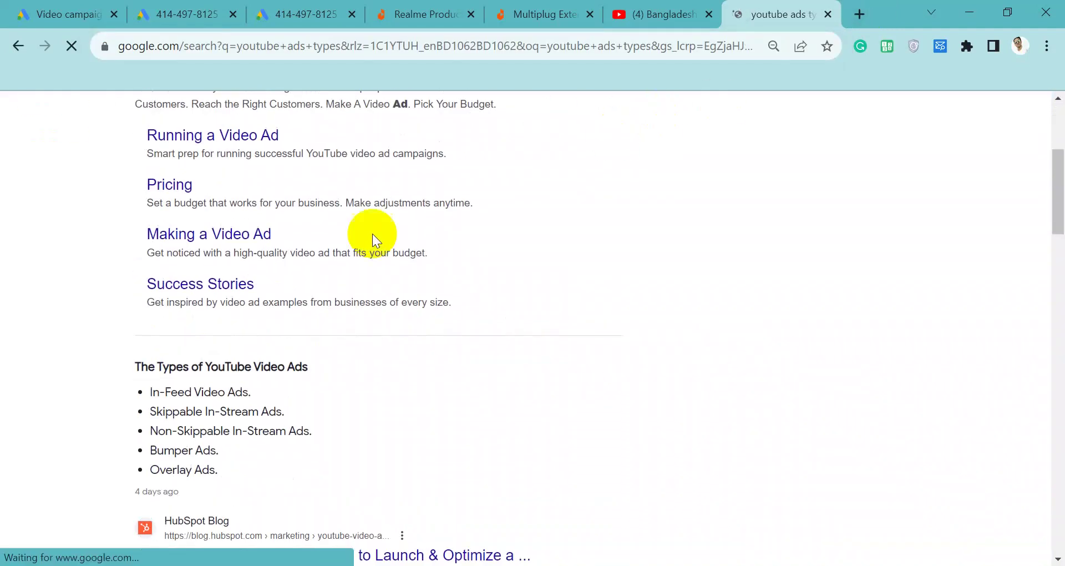
pyautogui.middleClick(215, 383)
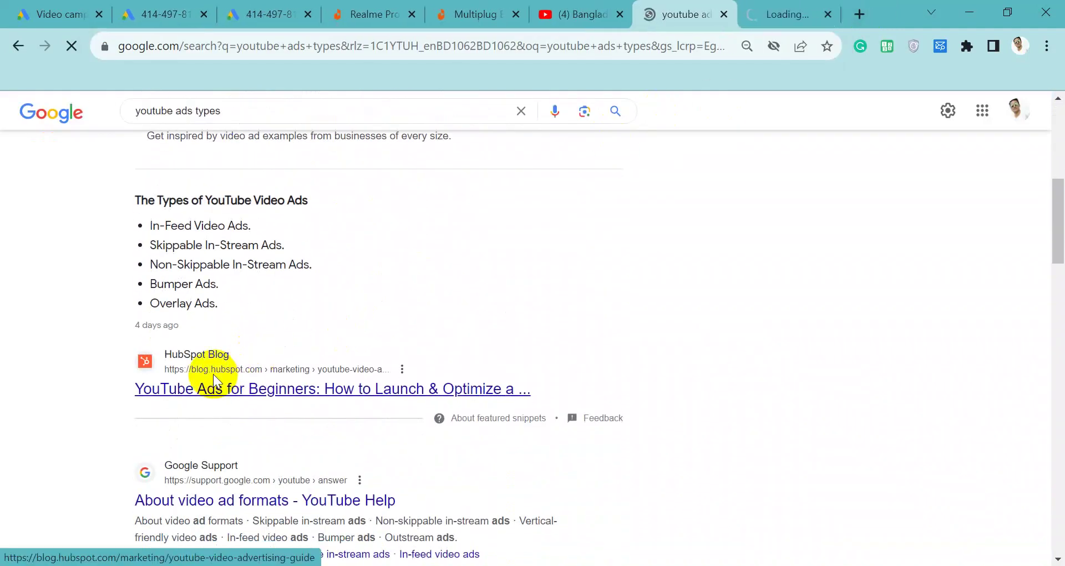
pyautogui.scroll(-4, 288, 344)
pyautogui.scroll(-2, 288, 344)
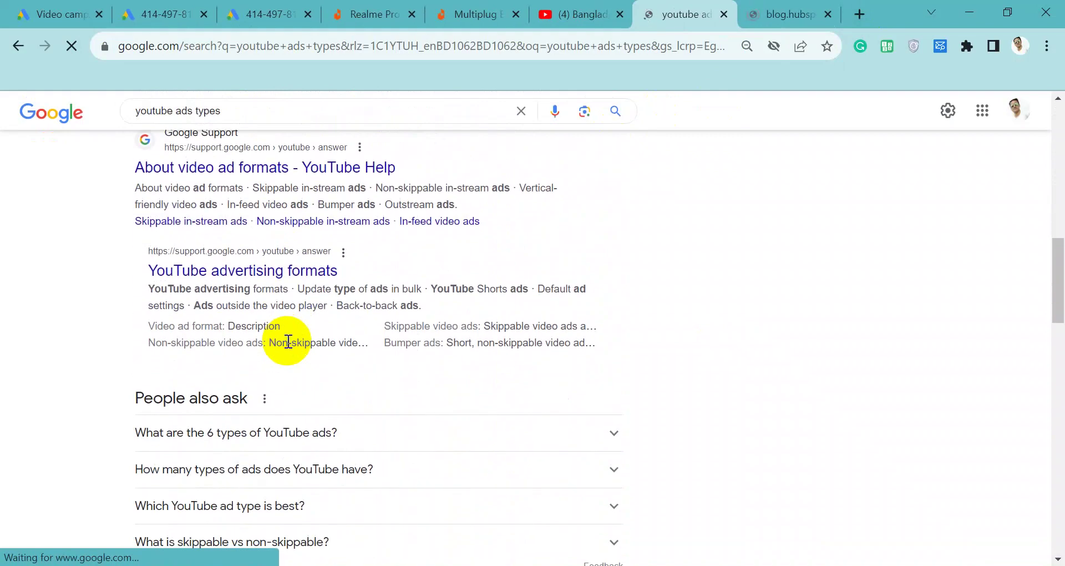
pyautogui.middleClick(229, 168)
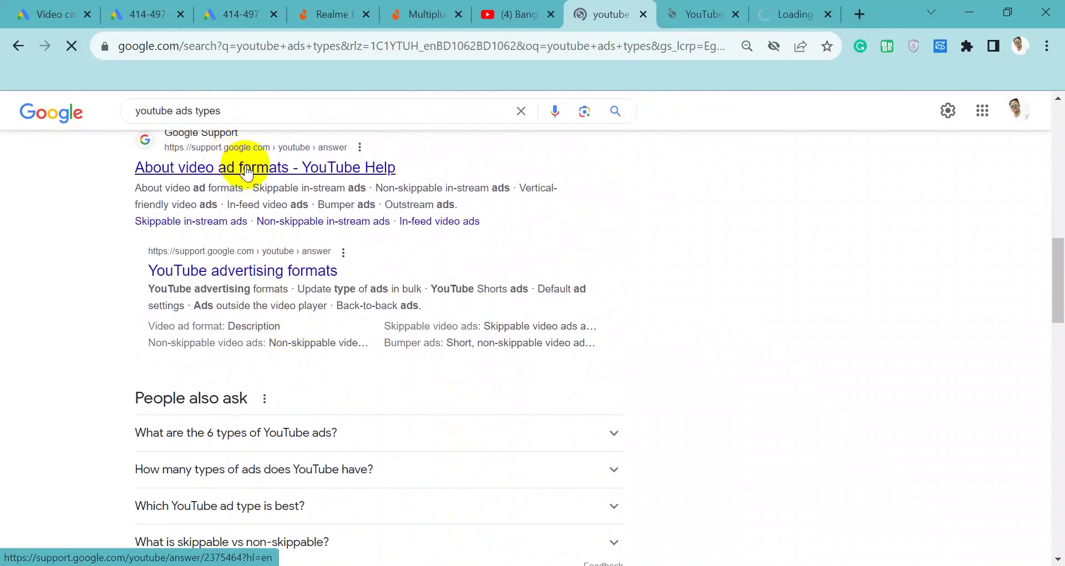
# Skim the opening of the HubSpot YouTube advertising guide.
pyautogui.click(693, 7)
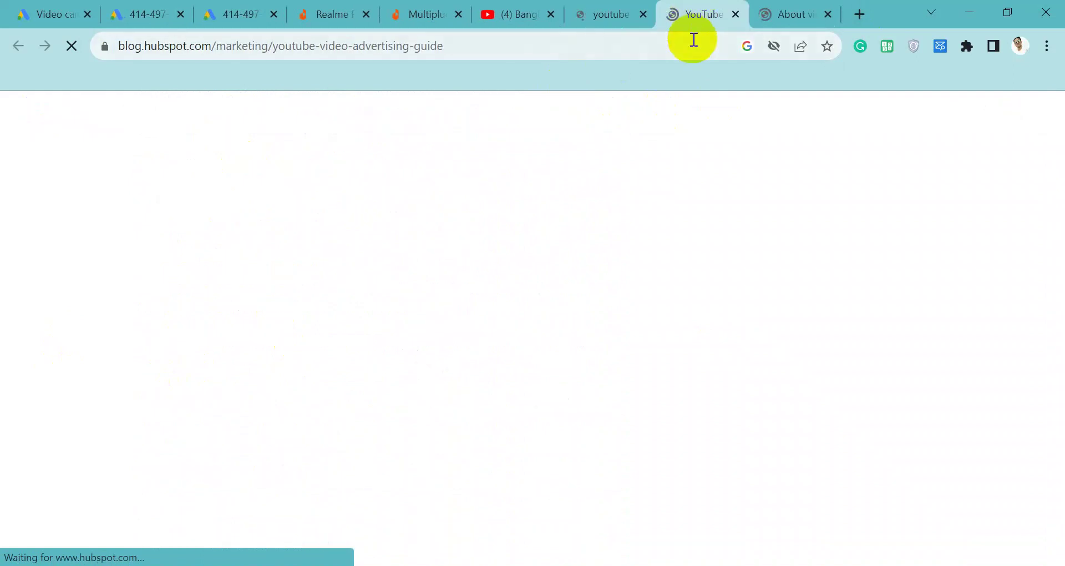
pyautogui.scroll(-10, 597, 195)
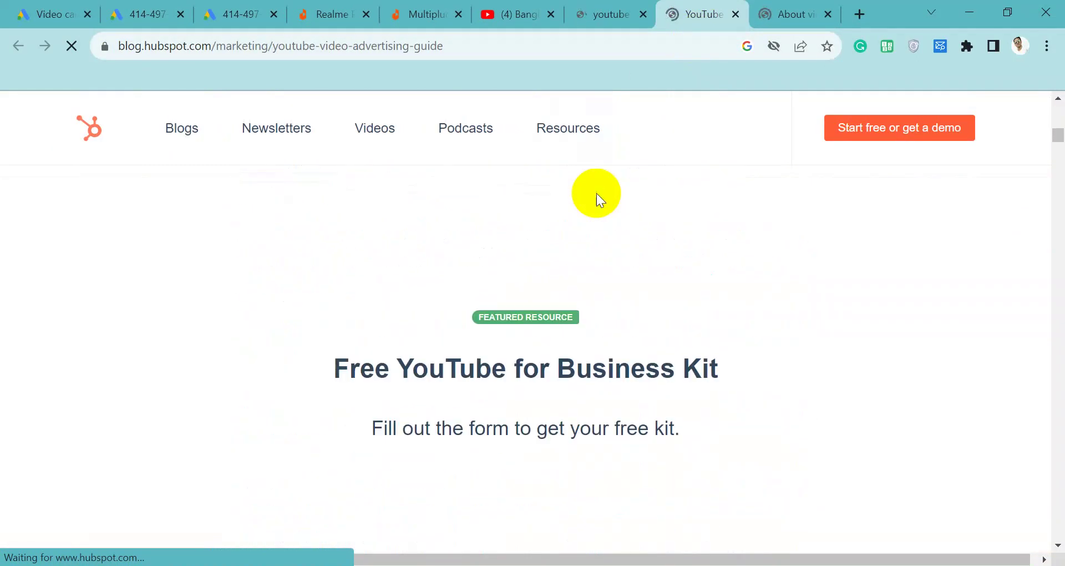
pyautogui.scroll(-3, 641, 248)
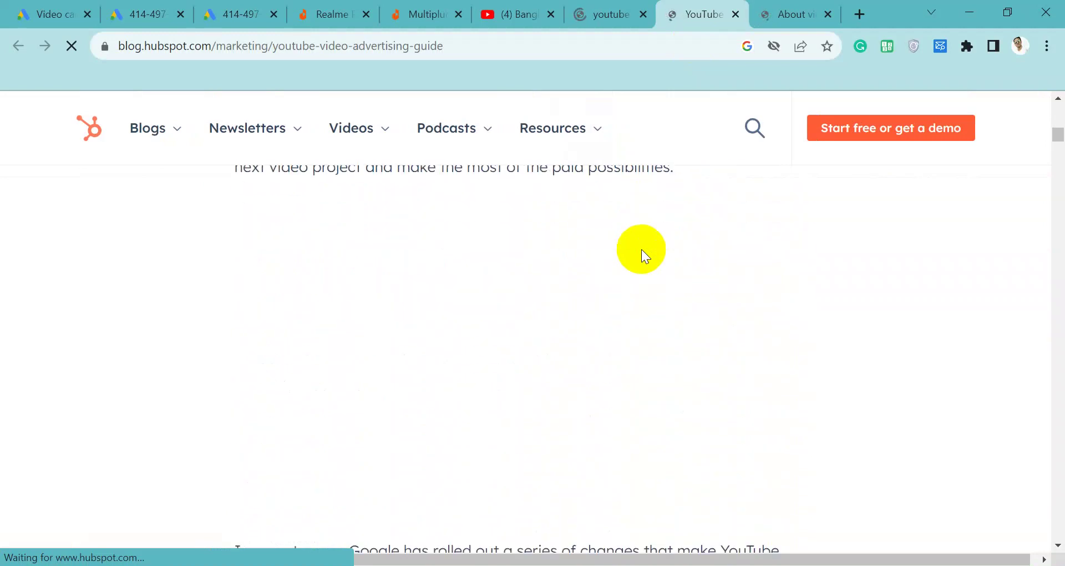
# Read the list of available video ad formats on the YouTube Help page about video ad formats.
pyautogui.click(778, 18)
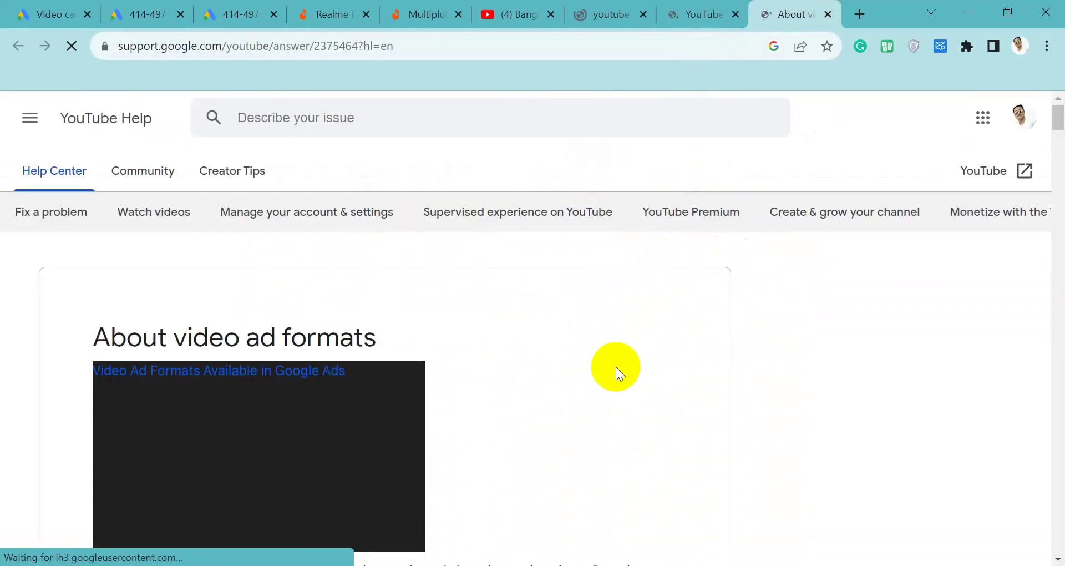
pyautogui.scroll(-3, 620, 374)
pyautogui.scroll(-6, 617, 370)
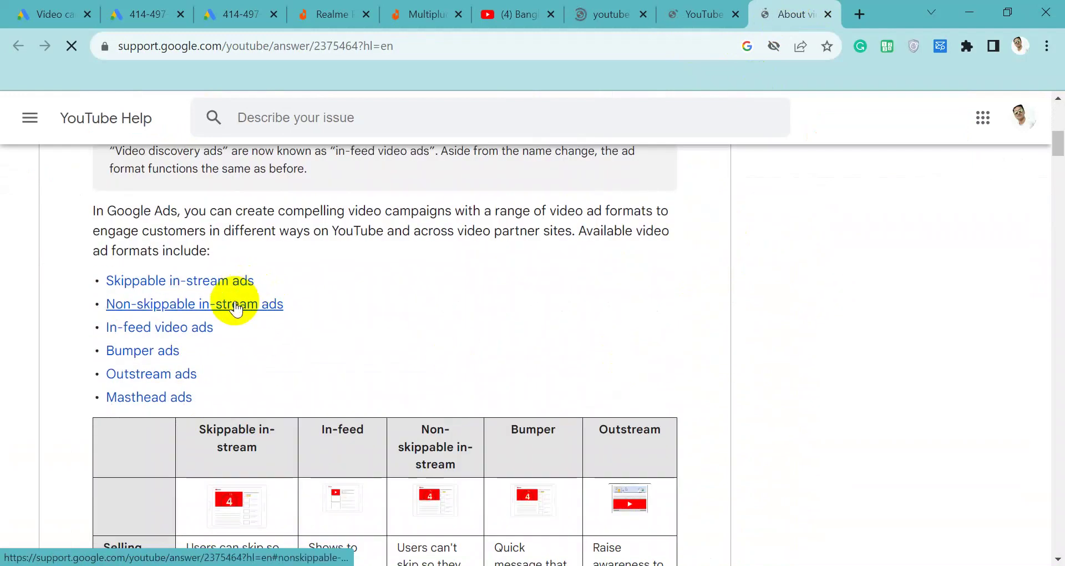
pyautogui.scroll(9, 145, 397)
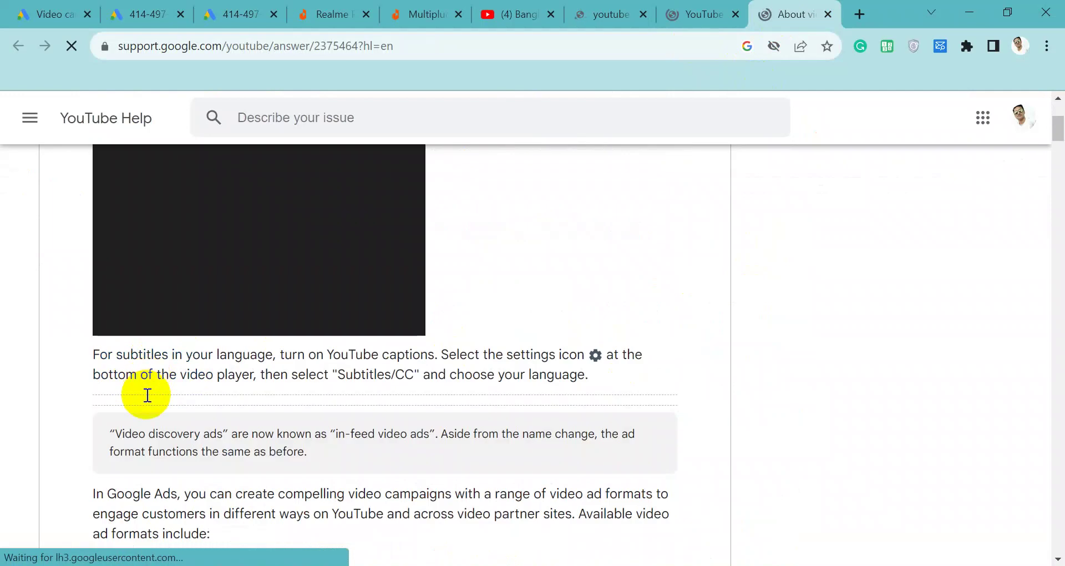
pyautogui.scroll(-10, 353, 345)
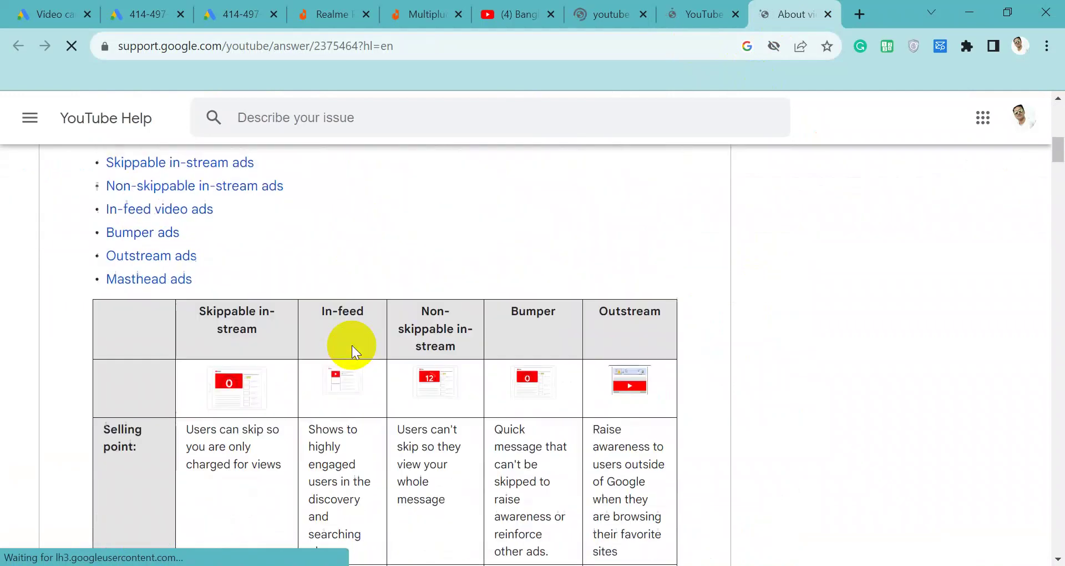
pyautogui.scroll(2, 253, 288)
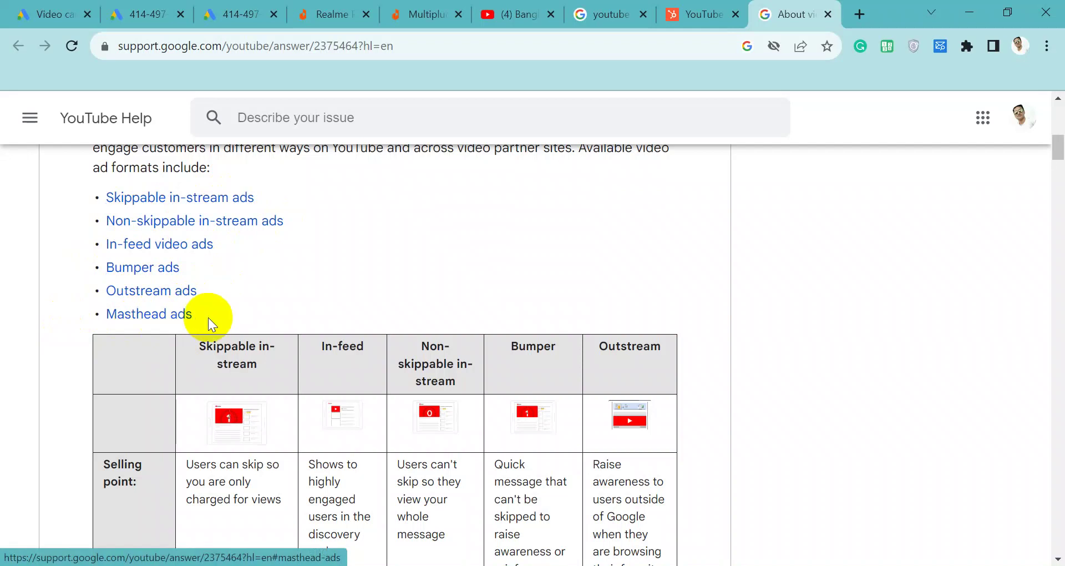
# Examine the table comparing the video ad formats by selling point, placement, maximum length and view reporting.
pyautogui.scroll(-3, 208, 318)
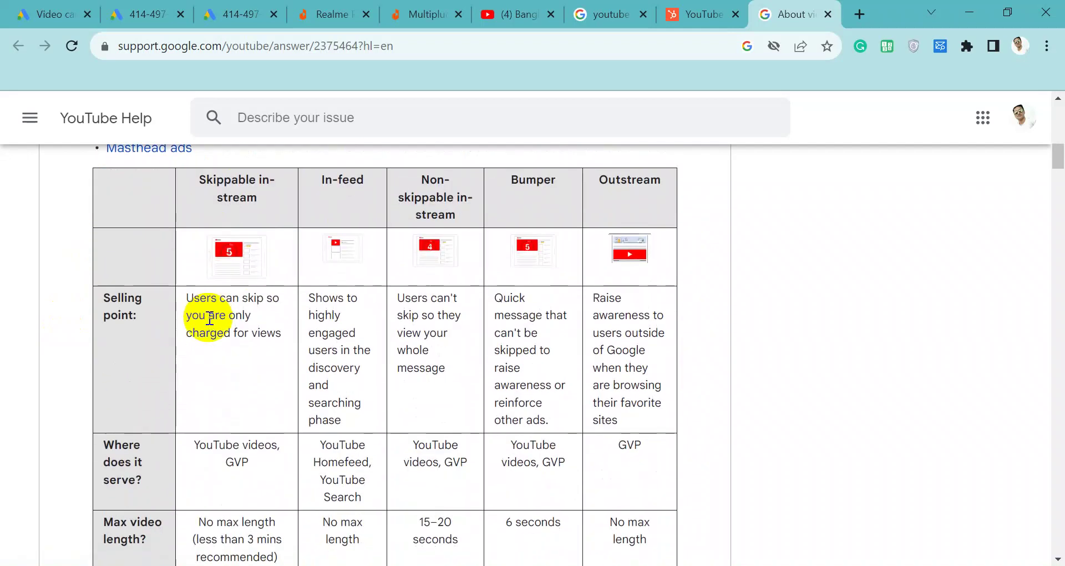
pyautogui.scroll(2, 250, 309)
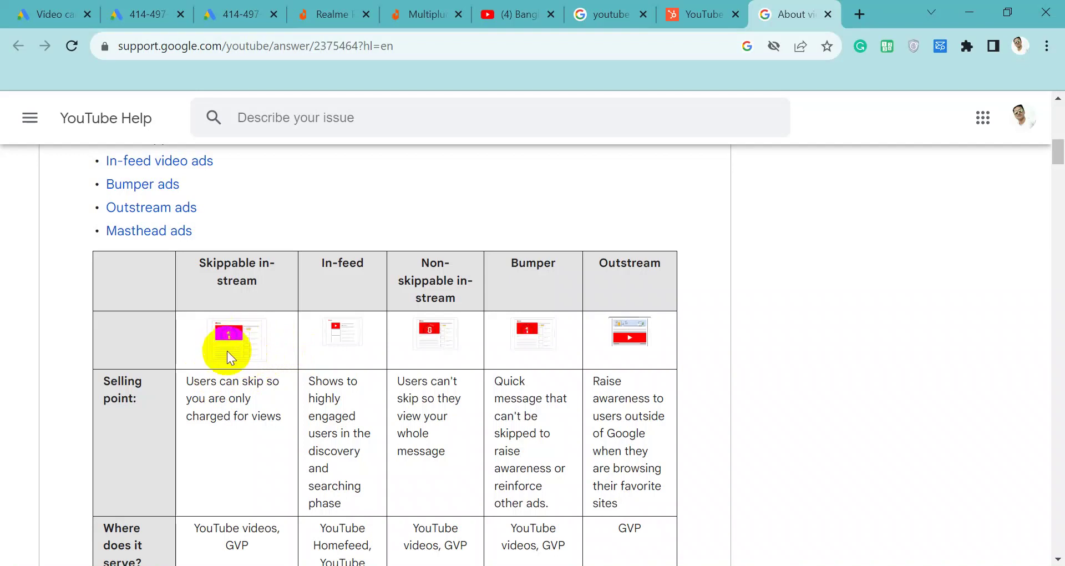
pyautogui.scroll(-14, 227, 351)
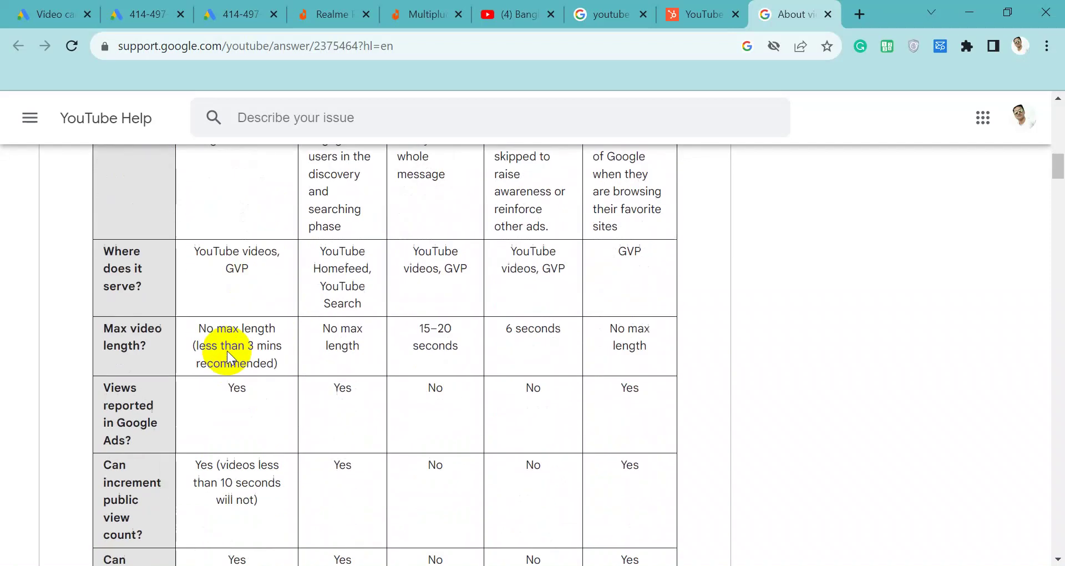
pyautogui.scroll(-6, 228, 350)
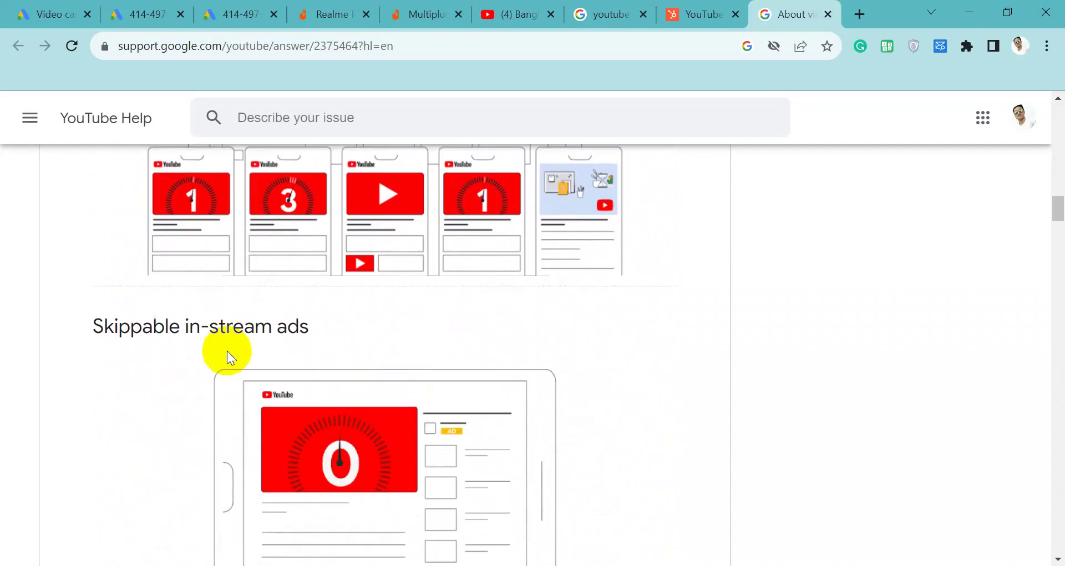
pyautogui.scroll(10, 227, 350)
pyautogui.scroll(-11, 228, 351)
pyautogui.scroll(7, 138, 302)
pyautogui.scroll(-6, 139, 302)
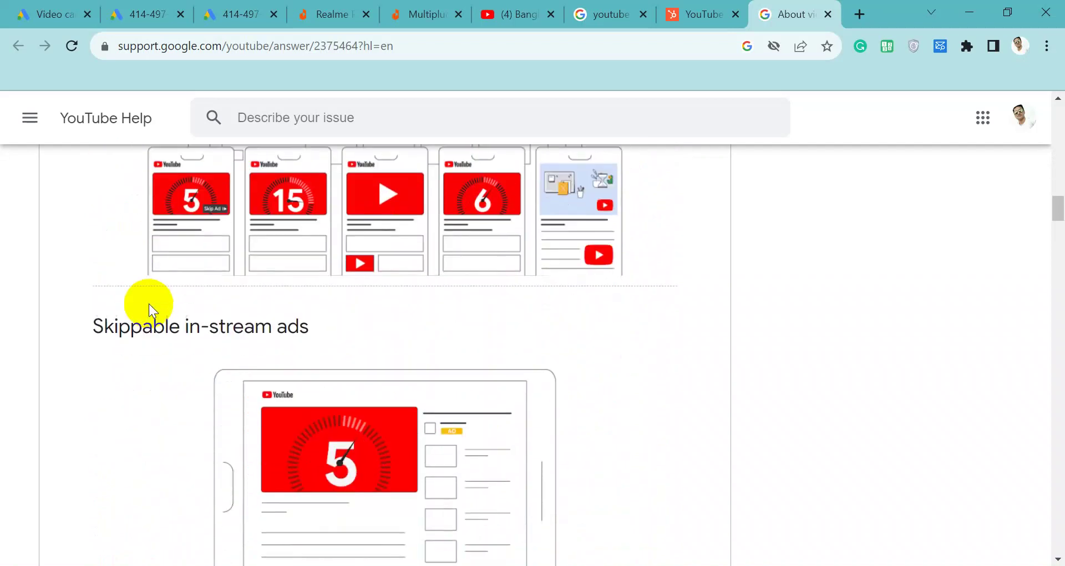
# Review the skippable in-stream ads section, from its example illustration to the campaign goals it supports.
pyautogui.moveTo(111, 327); pyautogui.dragTo(284, 326)
pyautogui.scroll(-1, 333, 367)
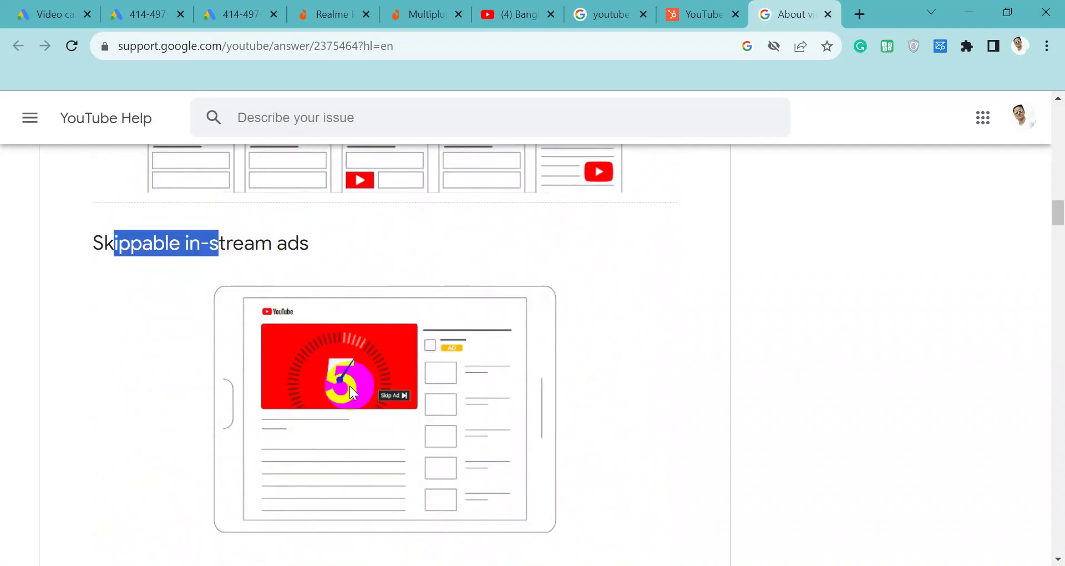
pyautogui.scroll(-5, 349, 387)
pyautogui.scroll(-14, 349, 385)
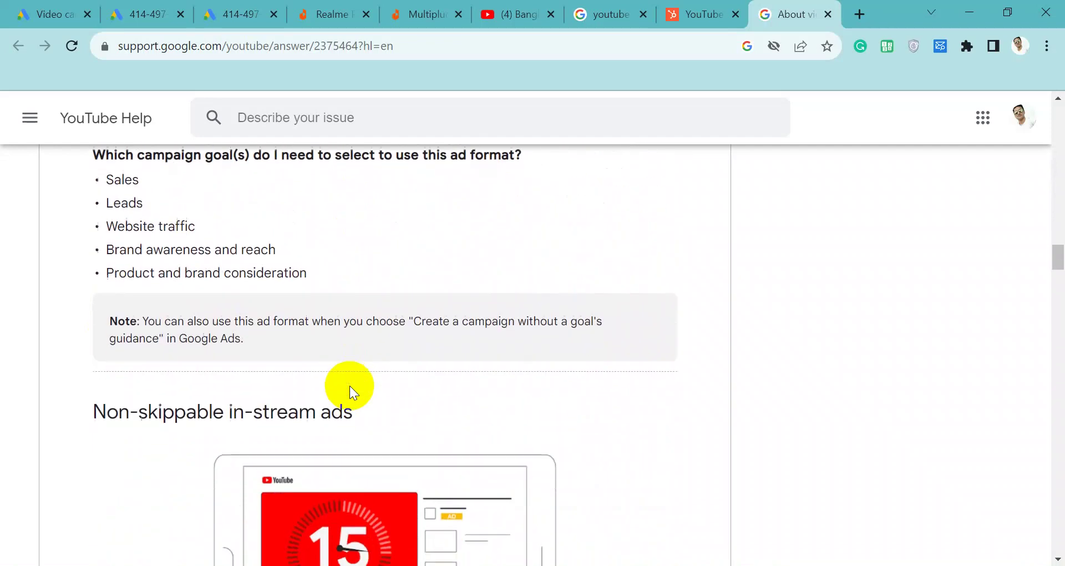
# Review the non-skippable in-stream ads section, including how the format works, where it appears and how it is charged.
pyautogui.doubleClick(109, 176)
pyautogui.doubleClick(346, 182)
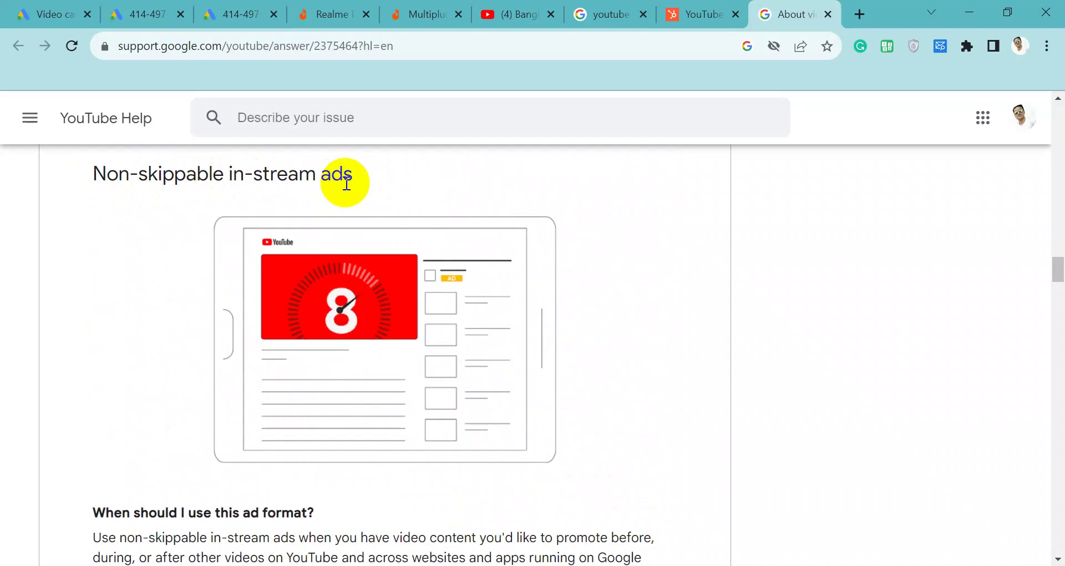
pyautogui.click(215, 424)
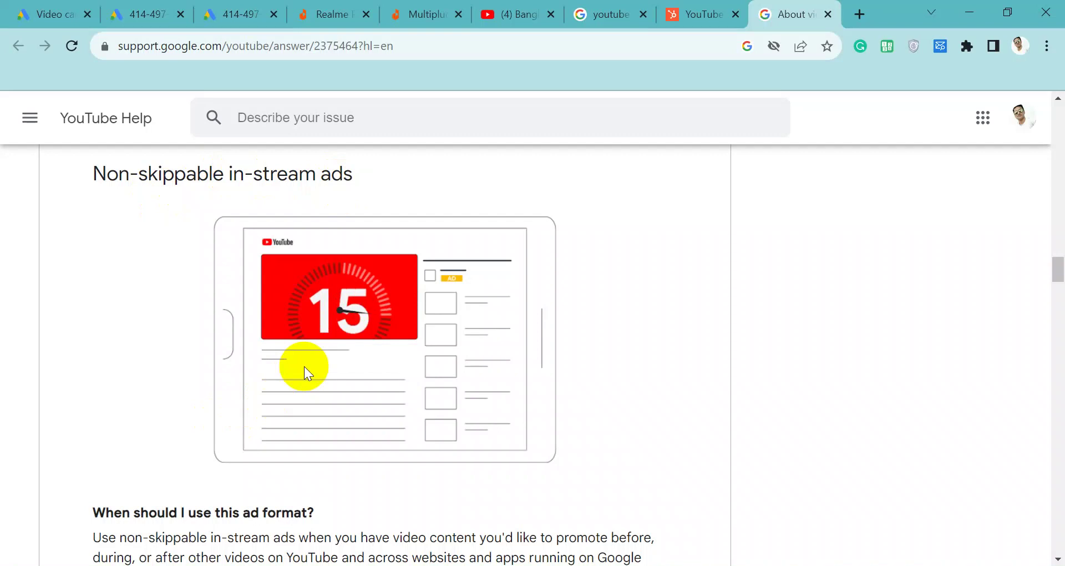
pyautogui.click(383, 334)
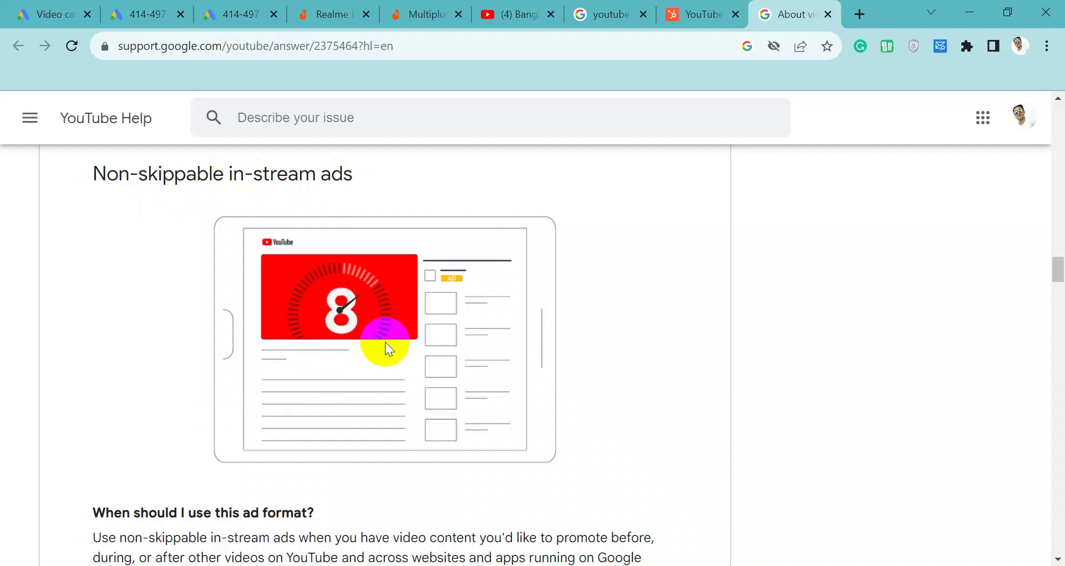
pyautogui.scroll(-10, 387, 345)
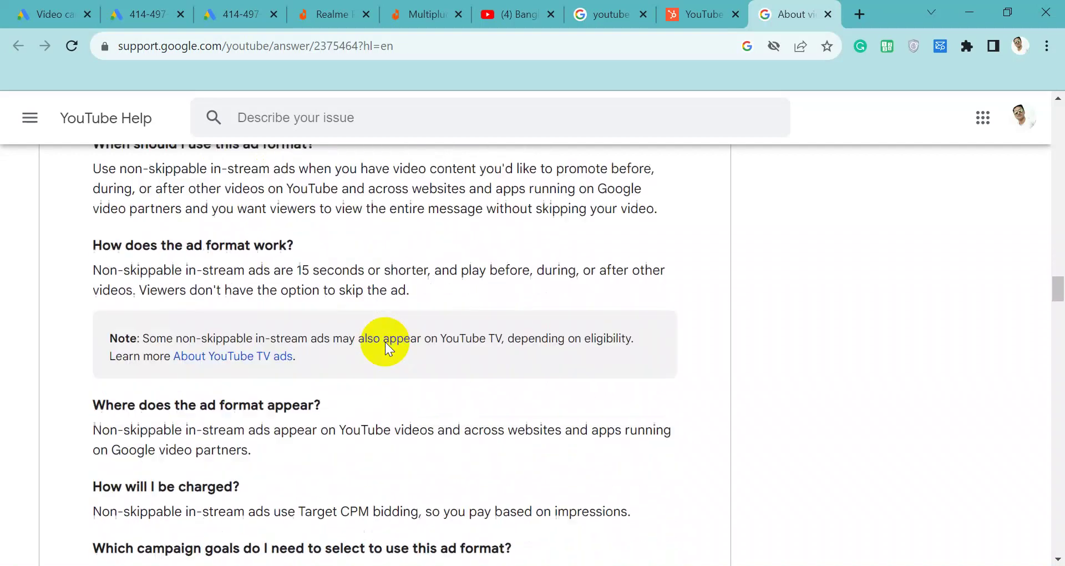
# Review the in-feed video ads section, including where the ads appear, how they are charged and the required campaign goal.
pyautogui.scroll(-11, 385, 341)
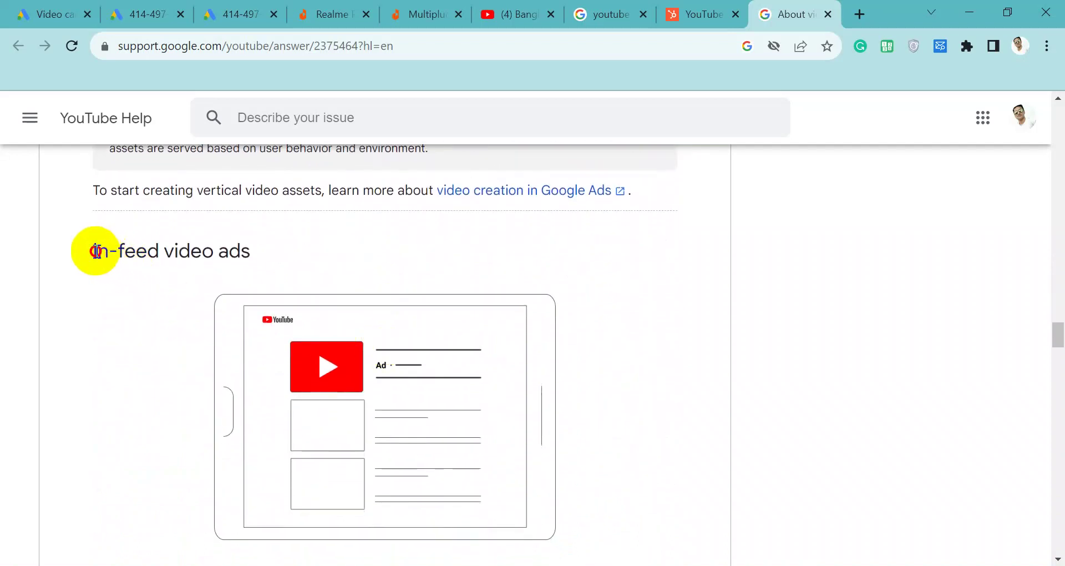
pyautogui.moveTo(96, 251); pyautogui.dragTo(248, 250)
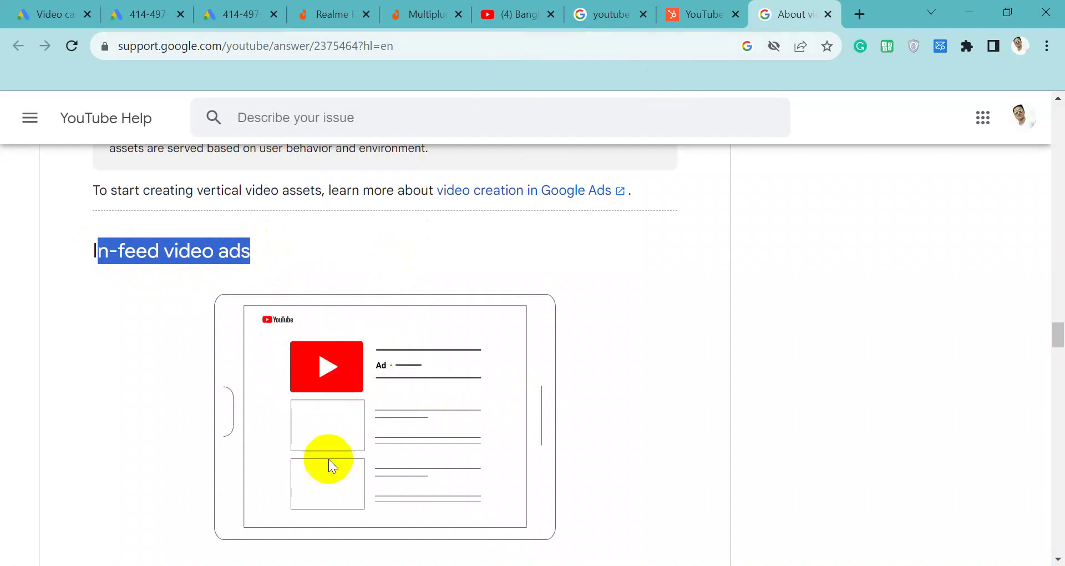
pyautogui.moveTo(88, 249); pyautogui.dragTo(280, 255)
pyautogui.scroll(-20, 189, 328)
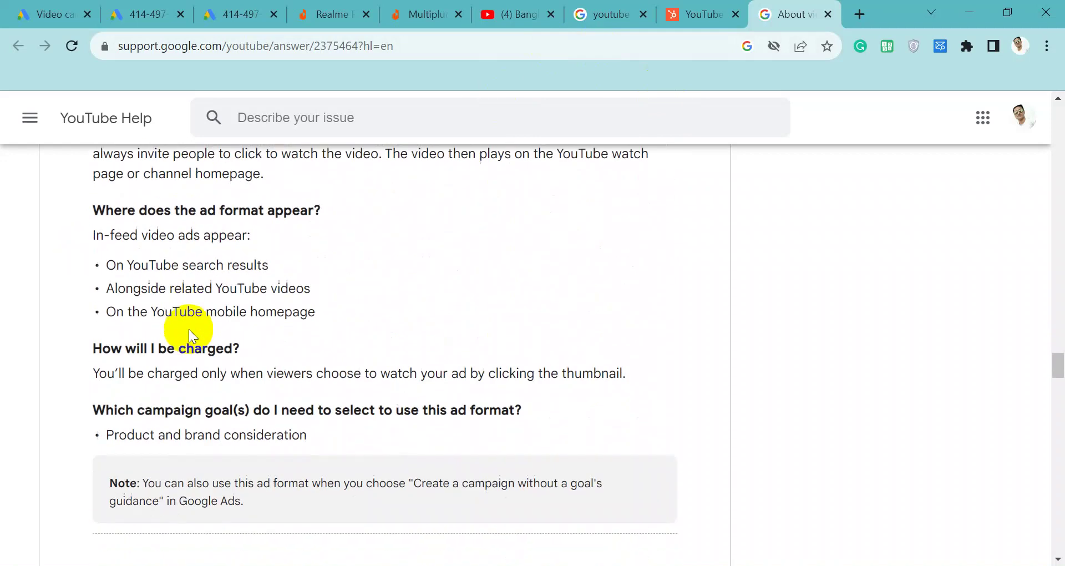
# Highlight the Bumper ads heading and look through that format's illustration and description.
pyautogui.moveTo(93, 241); pyautogui.dragTo(205, 240)
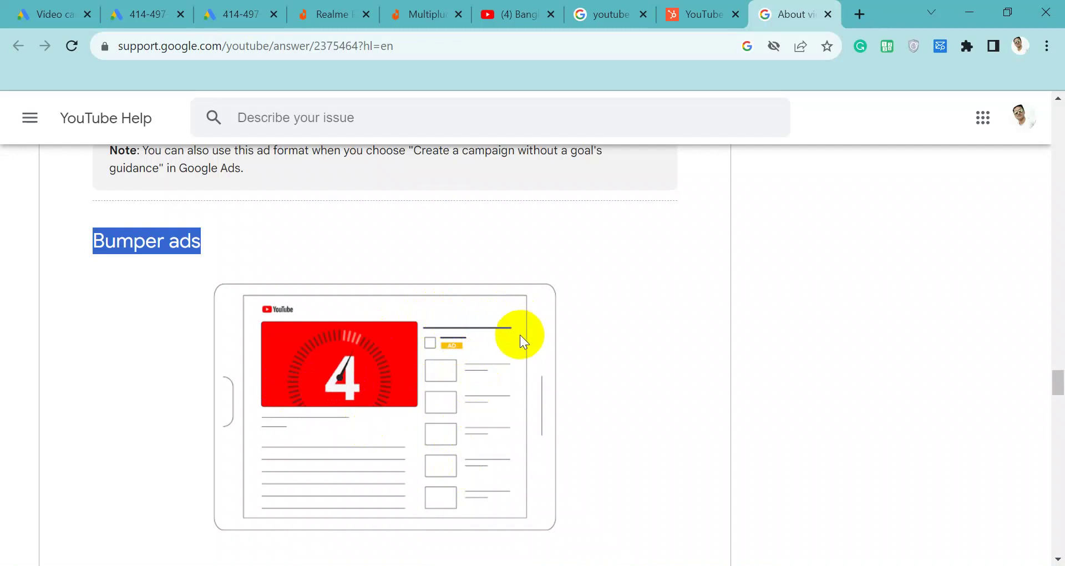
pyautogui.moveTo(111, 237); pyautogui.dragTo(215, 240)
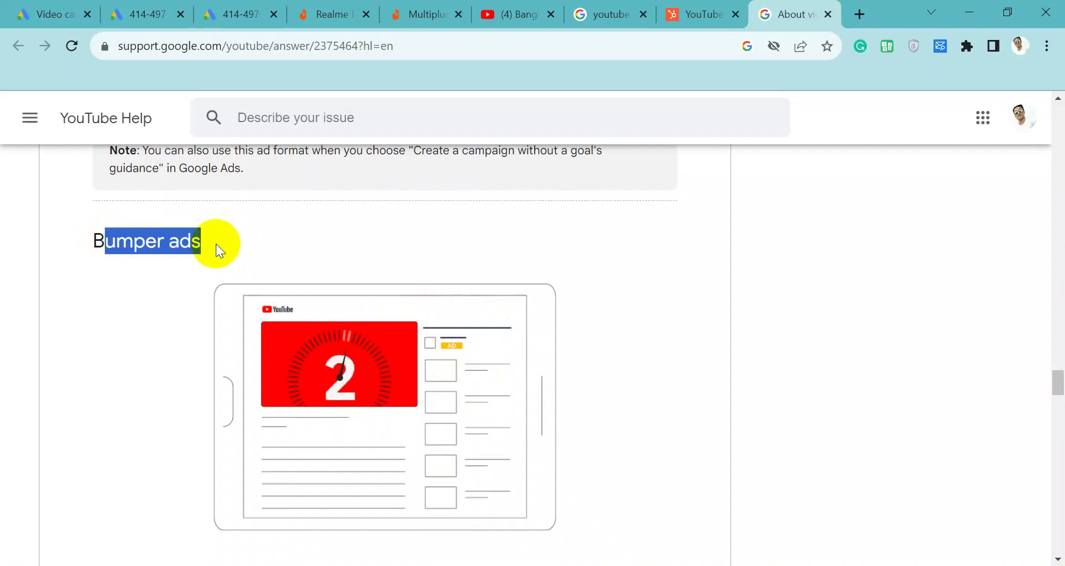
pyautogui.scroll(-2, 215, 244)
pyautogui.scroll(-12, 214, 266)
# Study the outstream ads section, highlighting its heading and the guidance on when to use the format.
pyautogui.moveTo(91, 276); pyautogui.dragTo(228, 278)
pyautogui.scroll(-3, 203, 298)
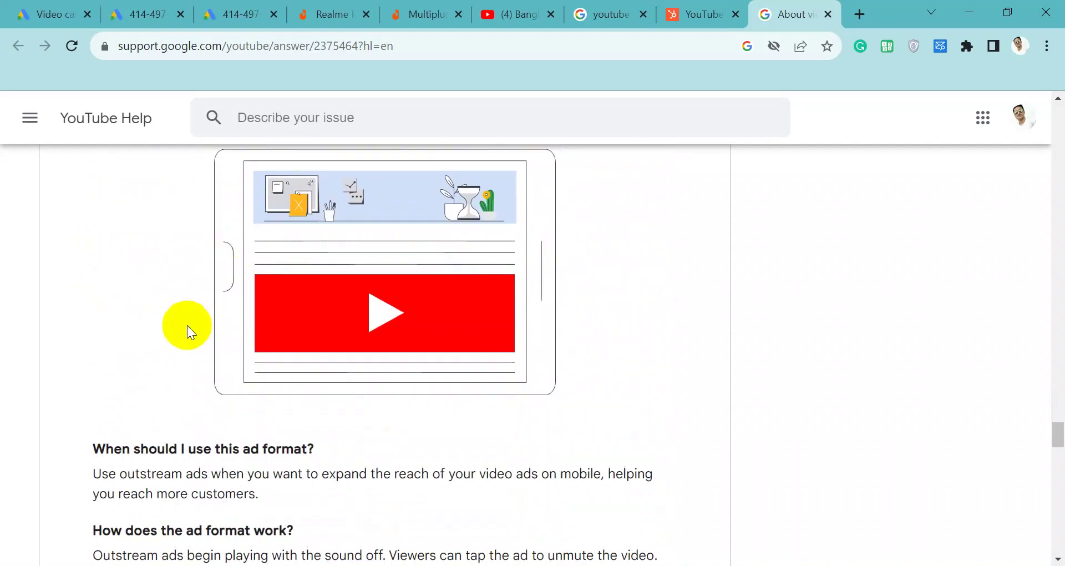
pyautogui.scroll(4, 181, 325)
pyautogui.scroll(-6, 149, 336)
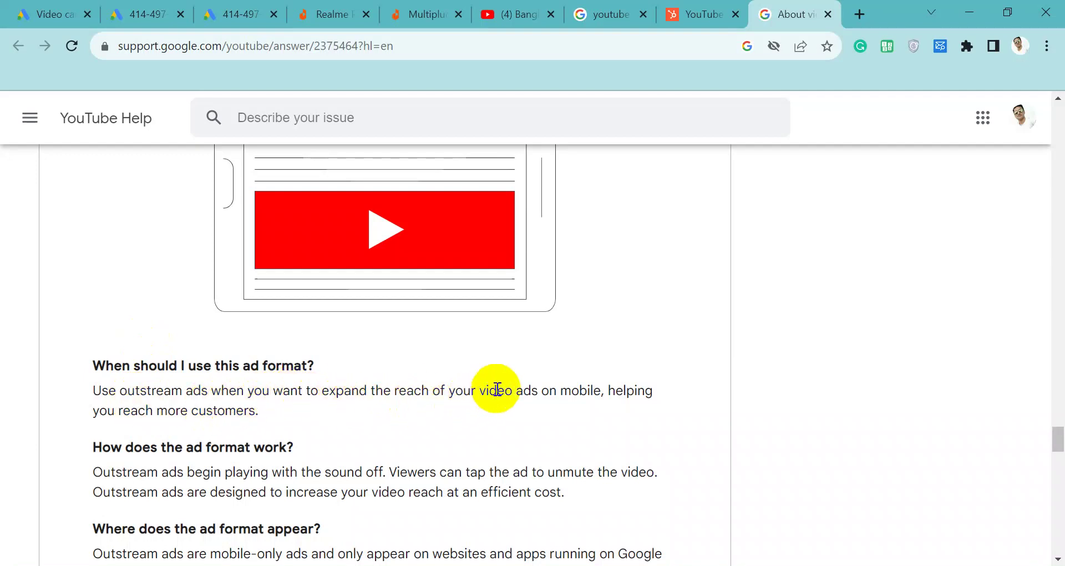
pyautogui.moveTo(540, 397); pyautogui.dragTo(578, 397)
pyautogui.moveTo(99, 410); pyautogui.dragTo(287, 417)
pyautogui.scroll(3, 288, 416)
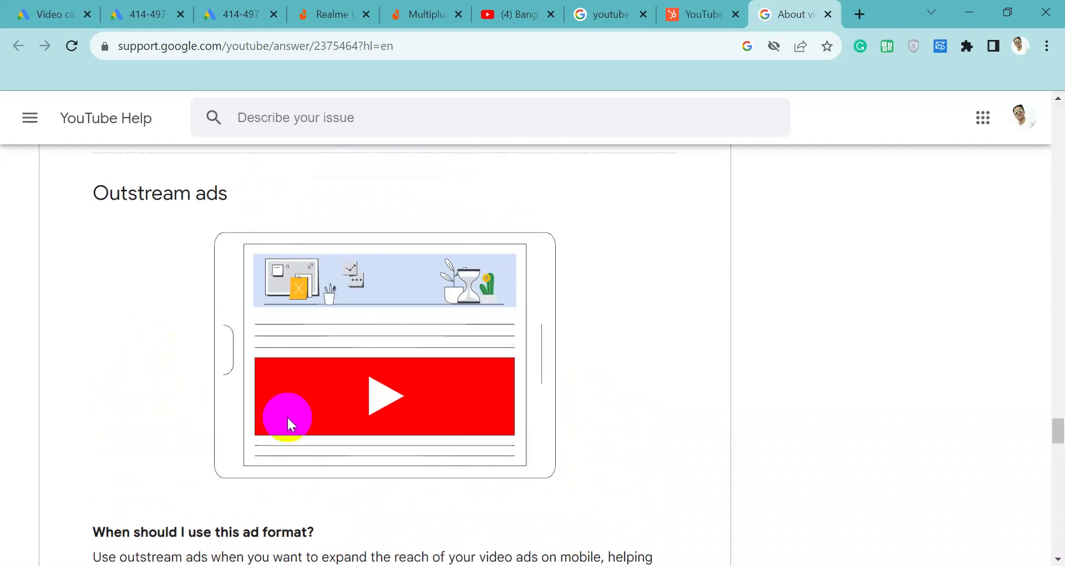
pyautogui.moveTo(207, 211); pyautogui.dragTo(90, 193)
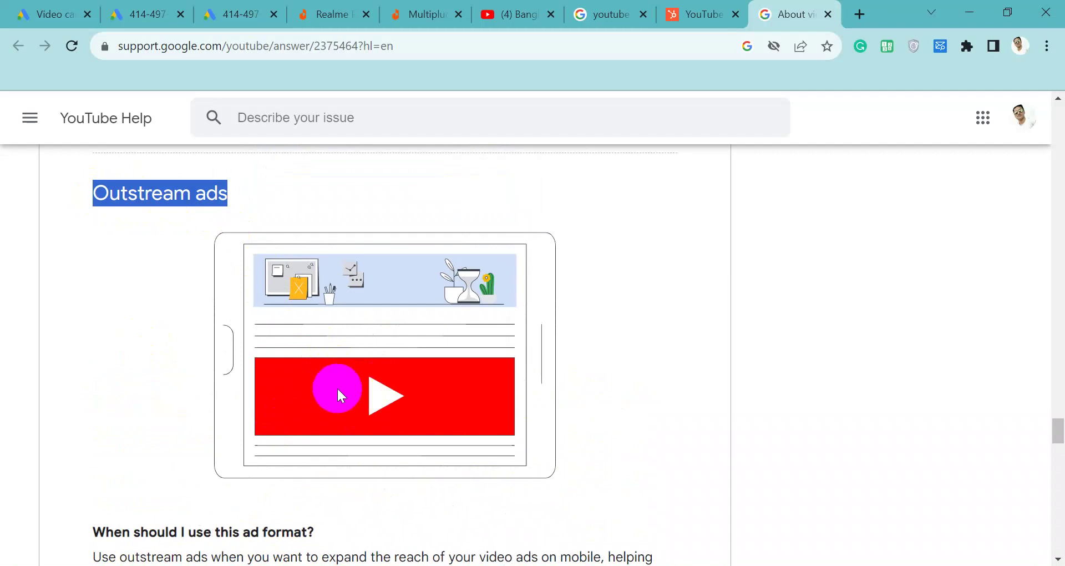
pyautogui.scroll(-3, 338, 387)
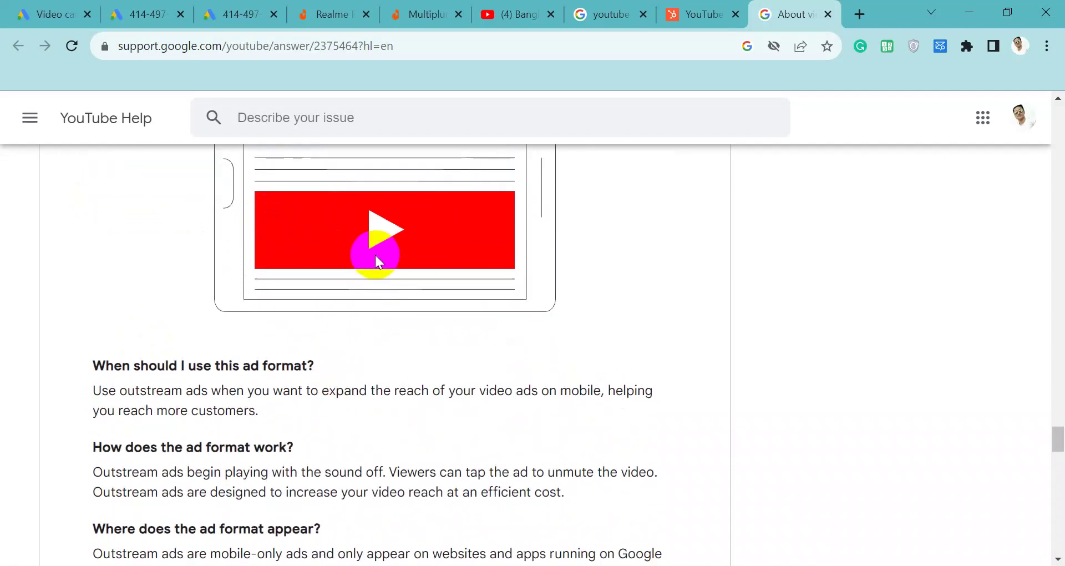
# Read the Masthead ads section, highlighting its heading and the guidance on when to use the format.
pyautogui.scroll(-8, 377, 245)
pyautogui.moveTo(181, 203); pyautogui.dragTo(226, 209)
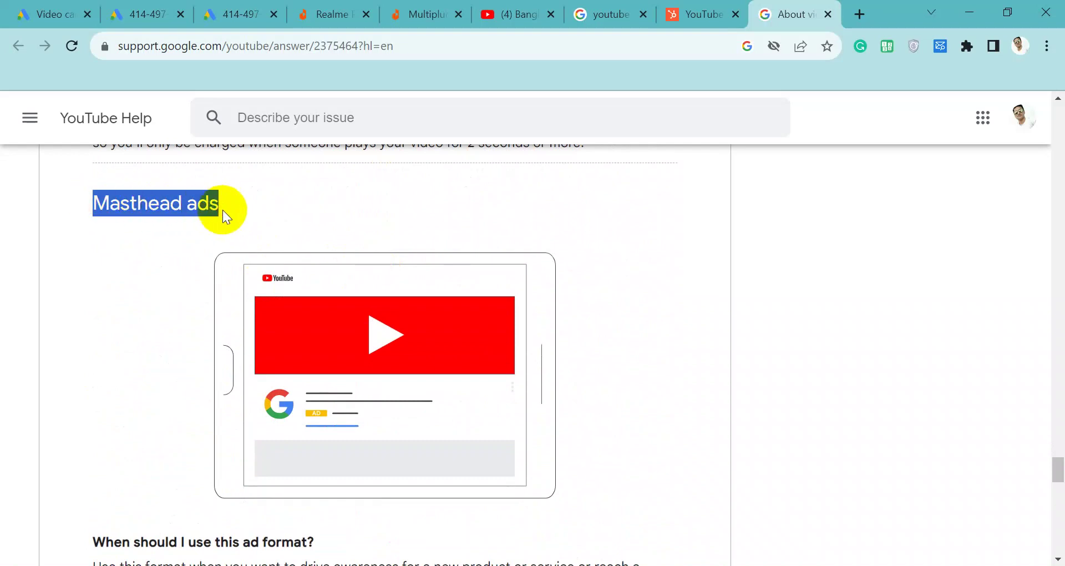
pyautogui.scroll(-4, 155, 290)
pyautogui.moveTo(100, 316); pyautogui.dragTo(649, 325)
pyautogui.moveTo(93, 337); pyautogui.dragTo(531, 344)
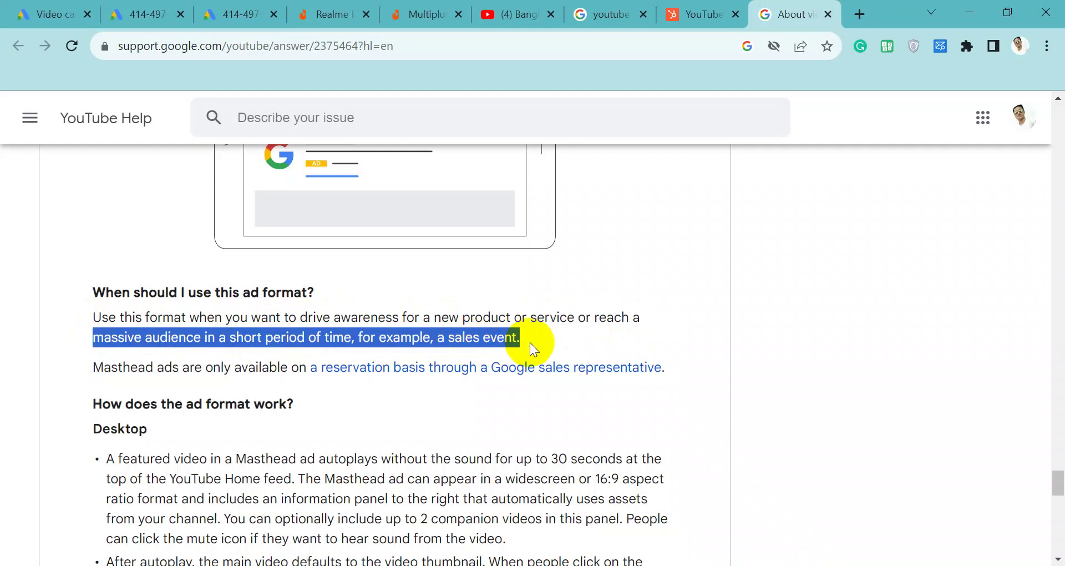
# Revisit the preceding ad format sections and the Masthead ads heading, and return to the new video campaign form in Google Ads.
pyautogui.scroll(5, 530, 342)
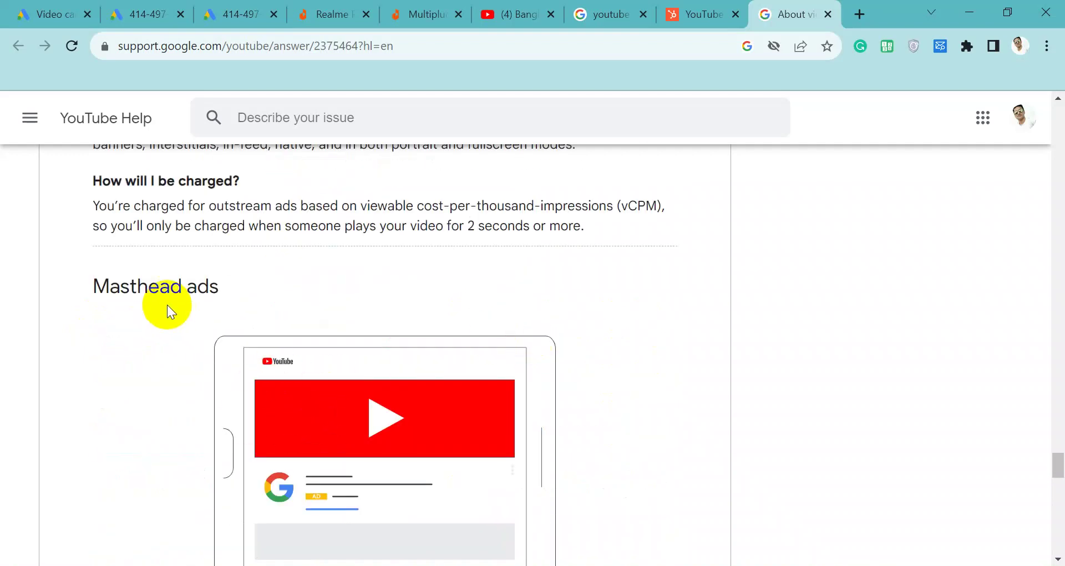
pyautogui.scroll(13, 172, 307)
pyautogui.moveTo(86, 275); pyautogui.dragTo(222, 317)
pyautogui.scroll(-15, 269, 273)
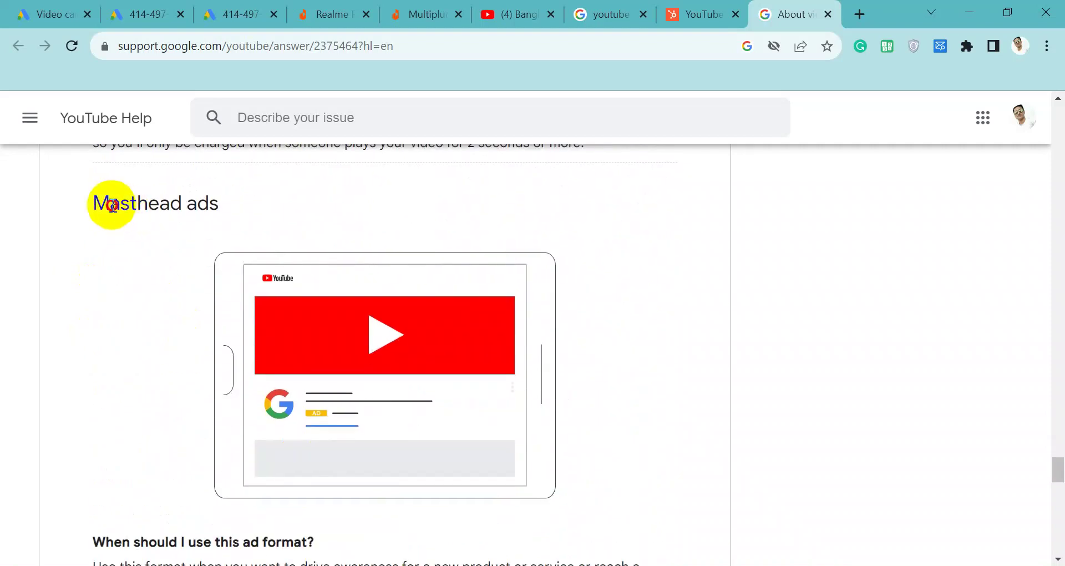
pyautogui.moveTo(111, 205); pyautogui.dragTo(209, 206)
pyautogui.click(131, 191)
pyautogui.moveTo(110, 205); pyautogui.dragTo(209, 205)
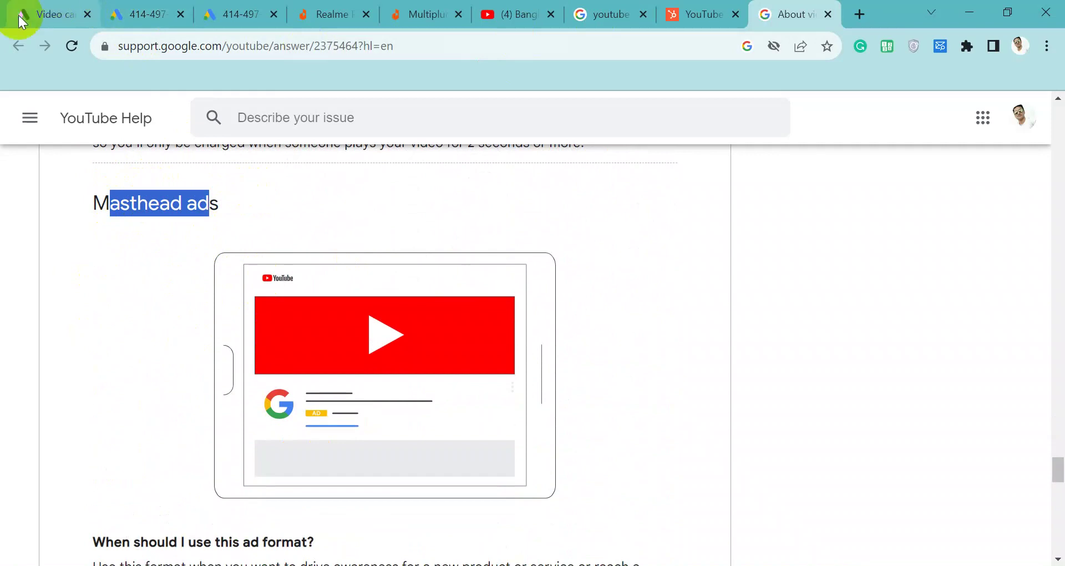
pyautogui.click(71, 9)
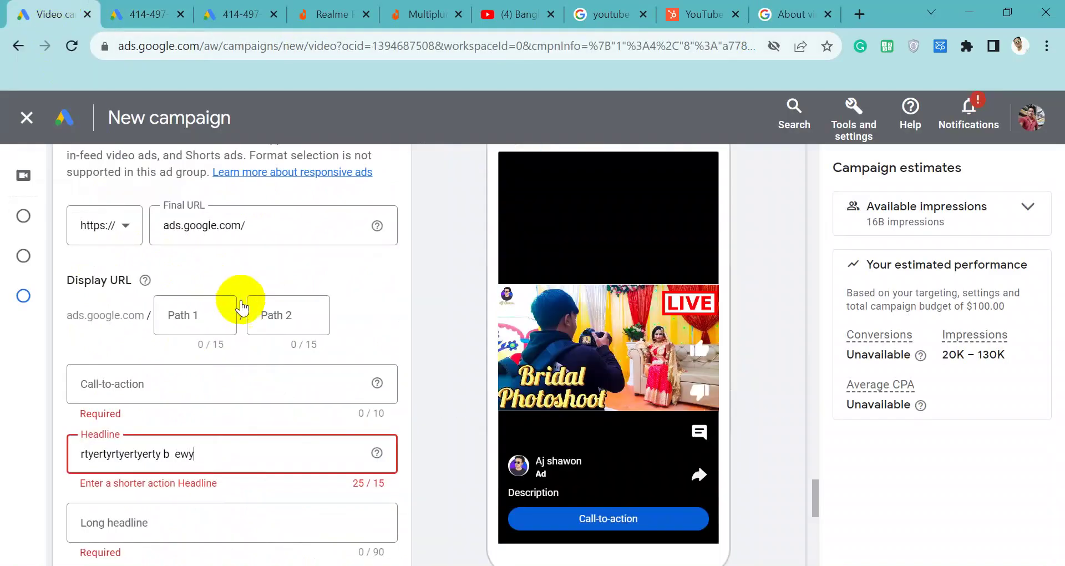
# Expand the Ad creation section, look over Ad #1 and the new video ad option, and try to create the campaign.
pyautogui.scroll(-10, 242, 418)
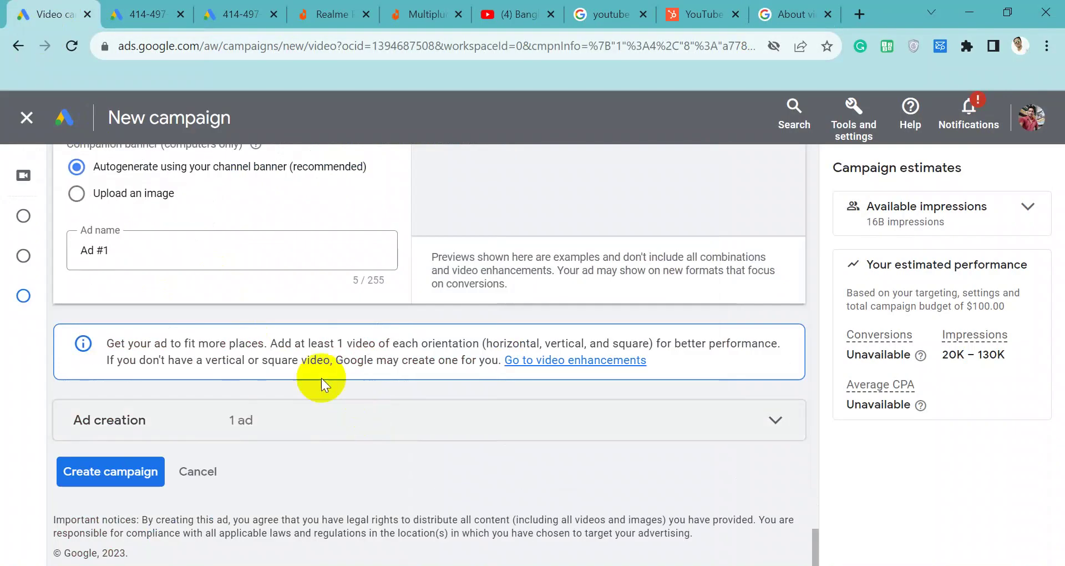
pyautogui.click(140, 481)
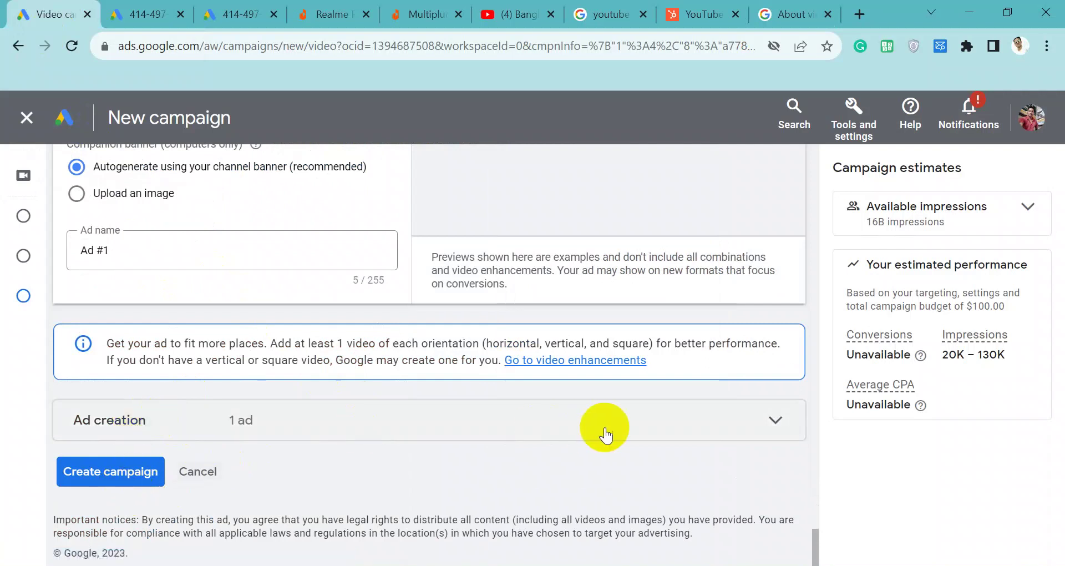
pyautogui.click(659, 426)
pyautogui.scroll(-4, 610, 422)
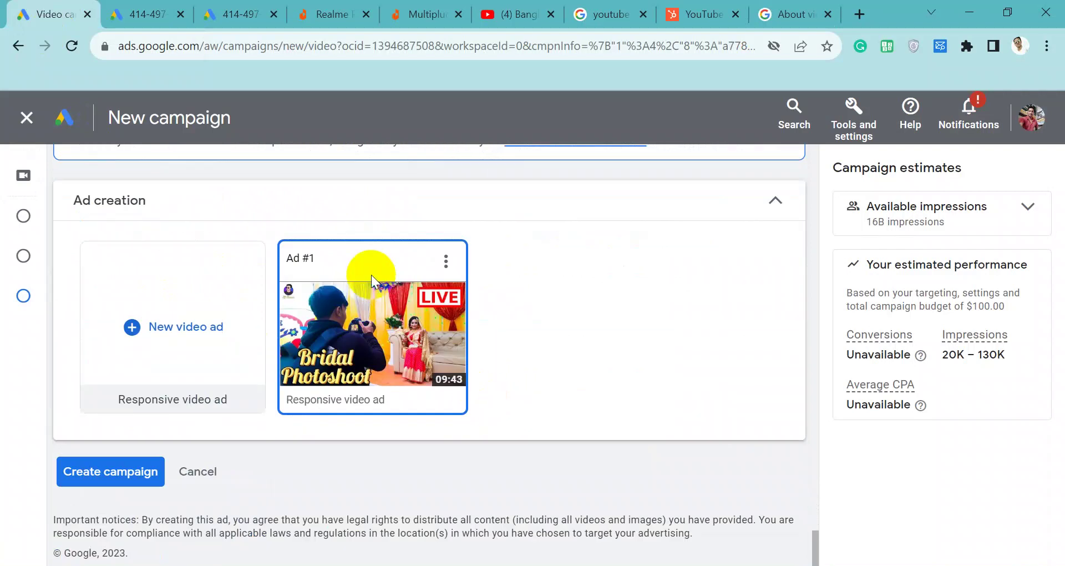
pyautogui.click(198, 332)
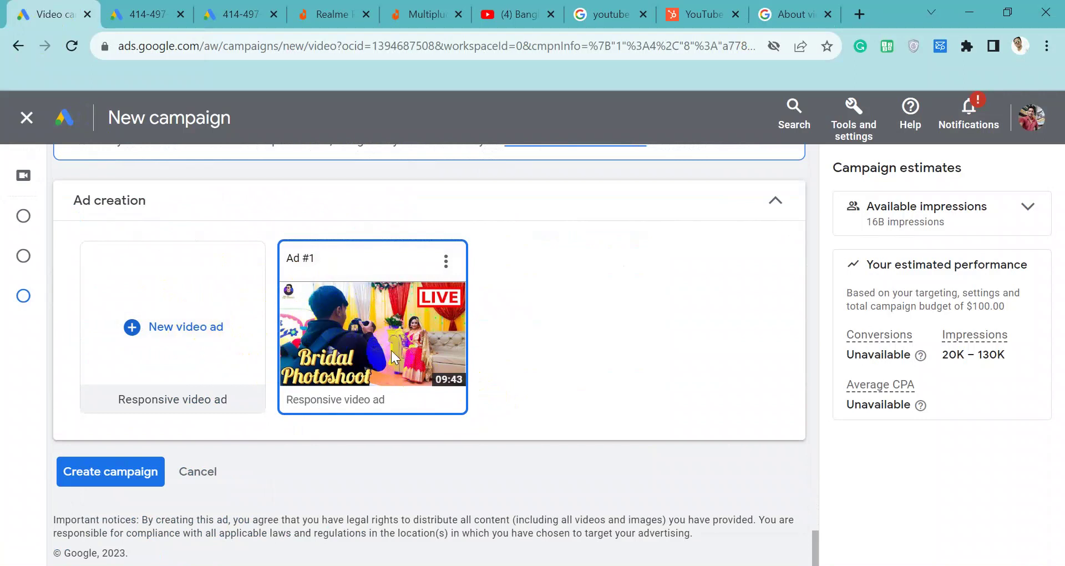
pyautogui.click(175, 326)
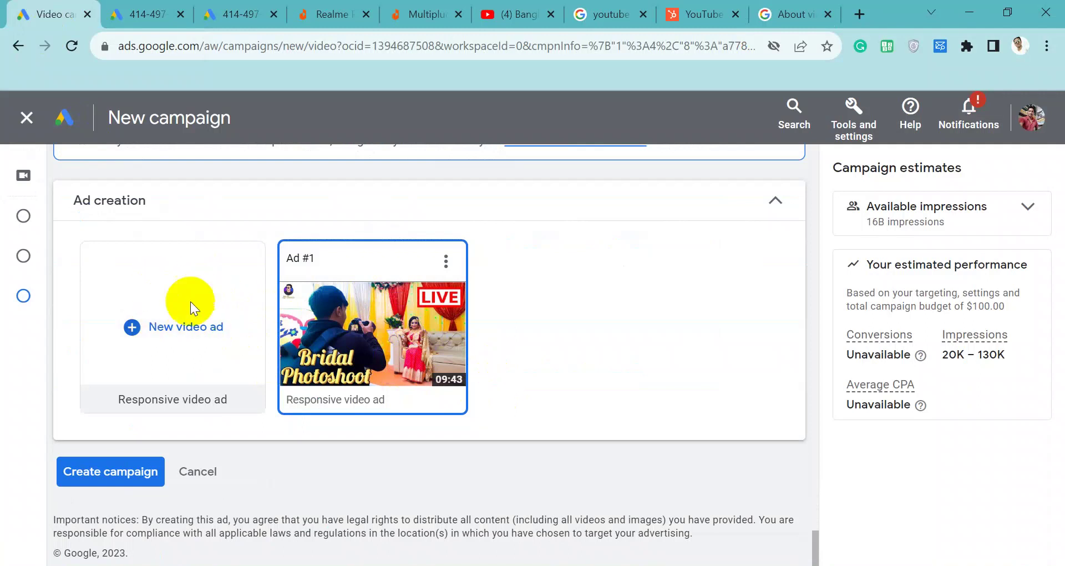
pyautogui.click(134, 475)
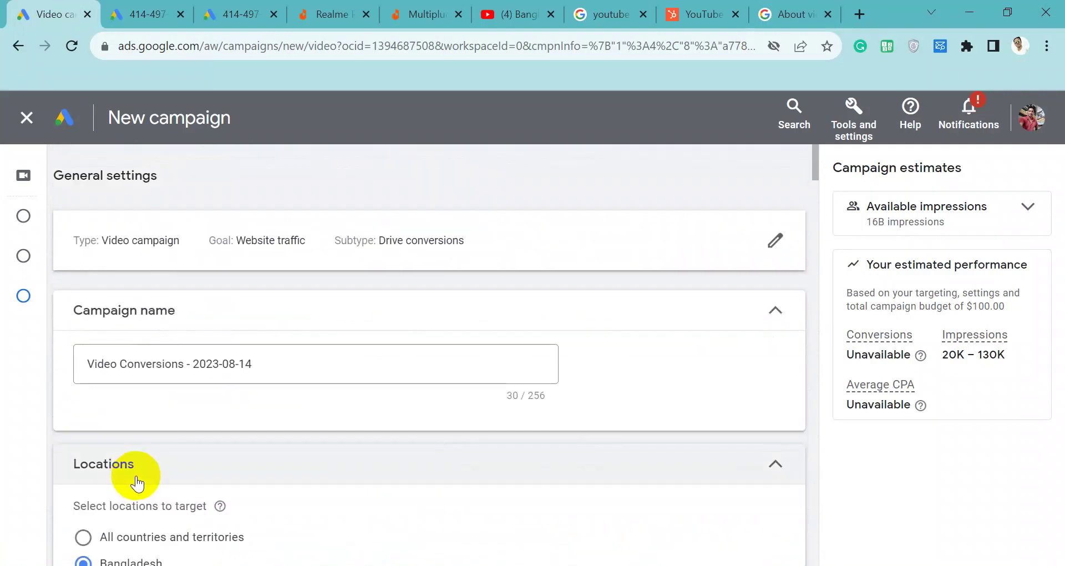
# Look back through the campaign form from the general settings to the video ad fields and examine the ad's mobile previews.
pyautogui.scroll(-8, 409, 364)
pyautogui.scroll(-20, 411, 372)
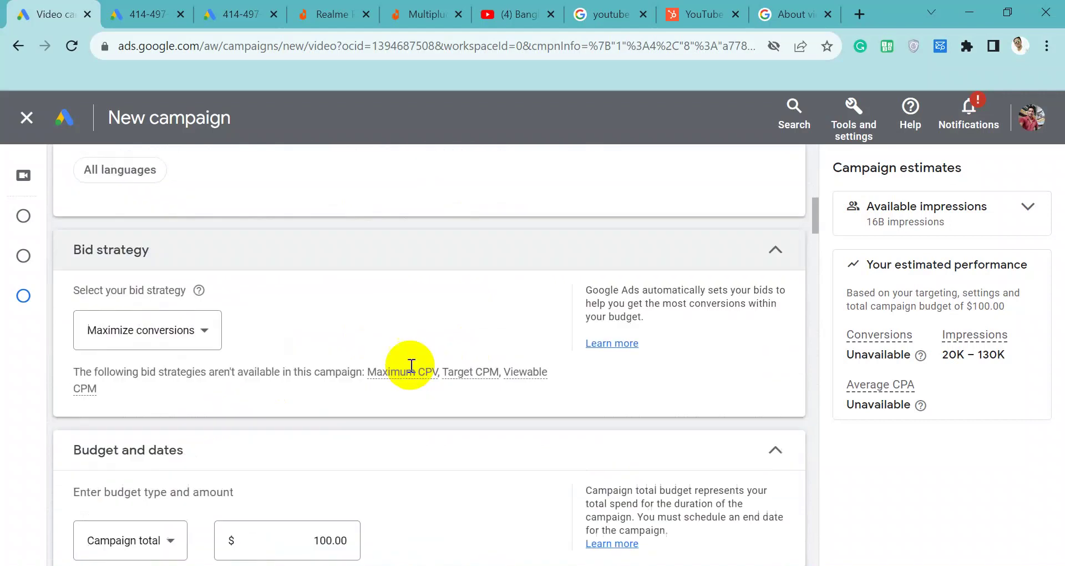
pyautogui.scroll(-20, 434, 409)
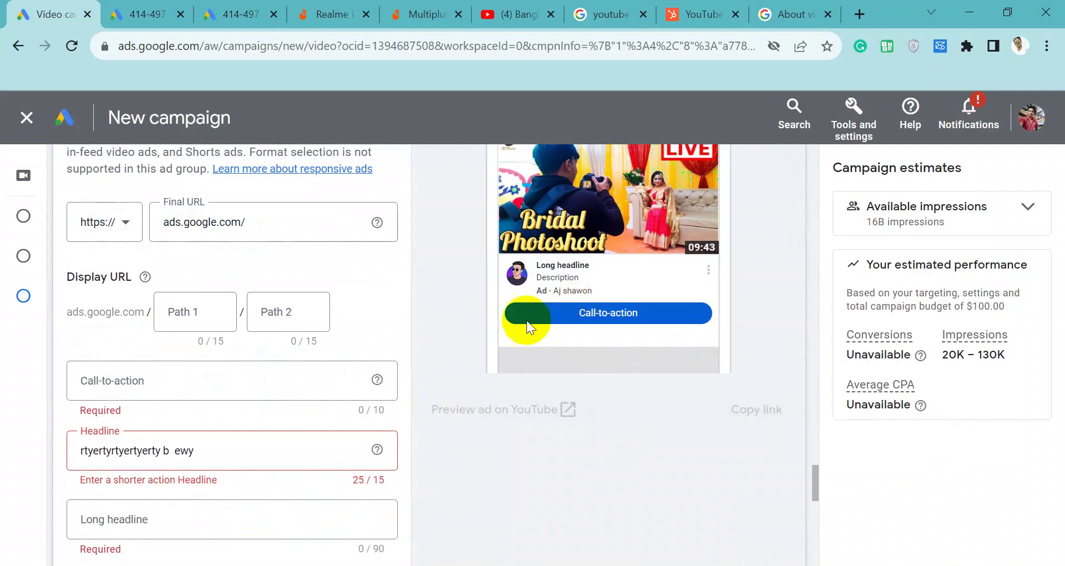
pyautogui.scroll(2, 444, 351)
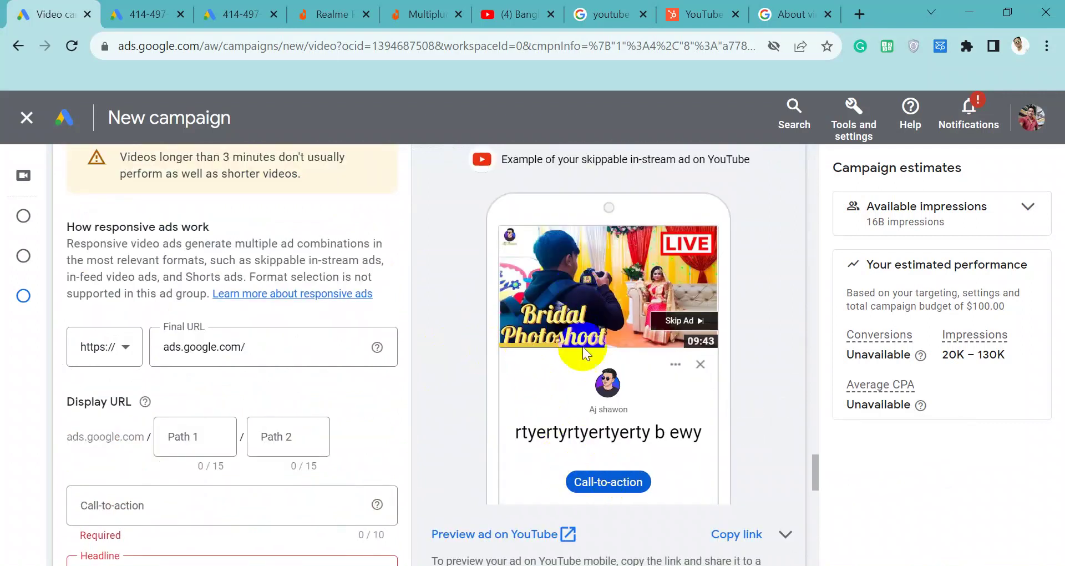
pyautogui.scroll(-2, 610, 436)
pyautogui.click(616, 513)
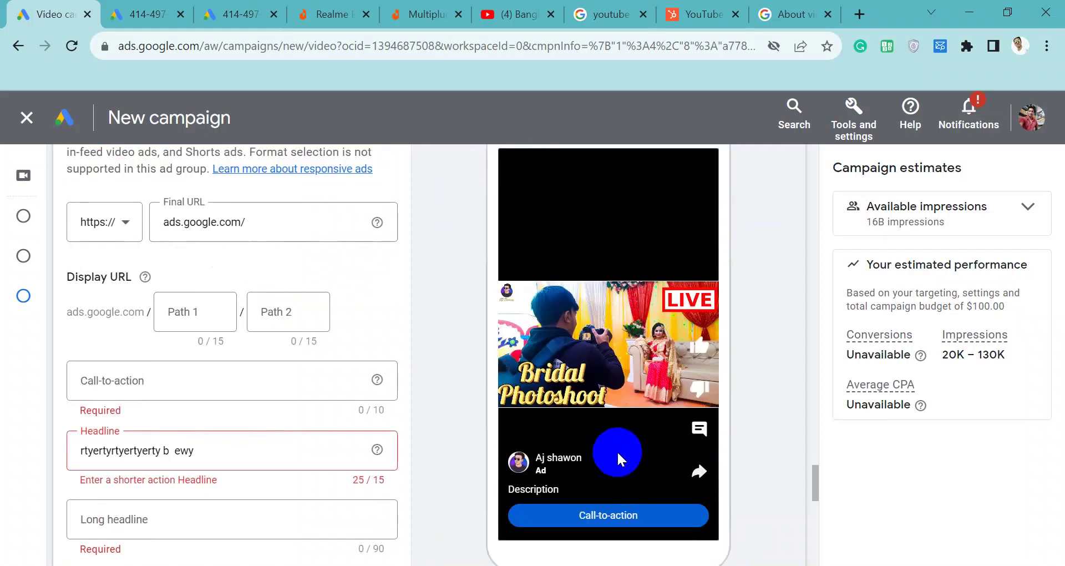